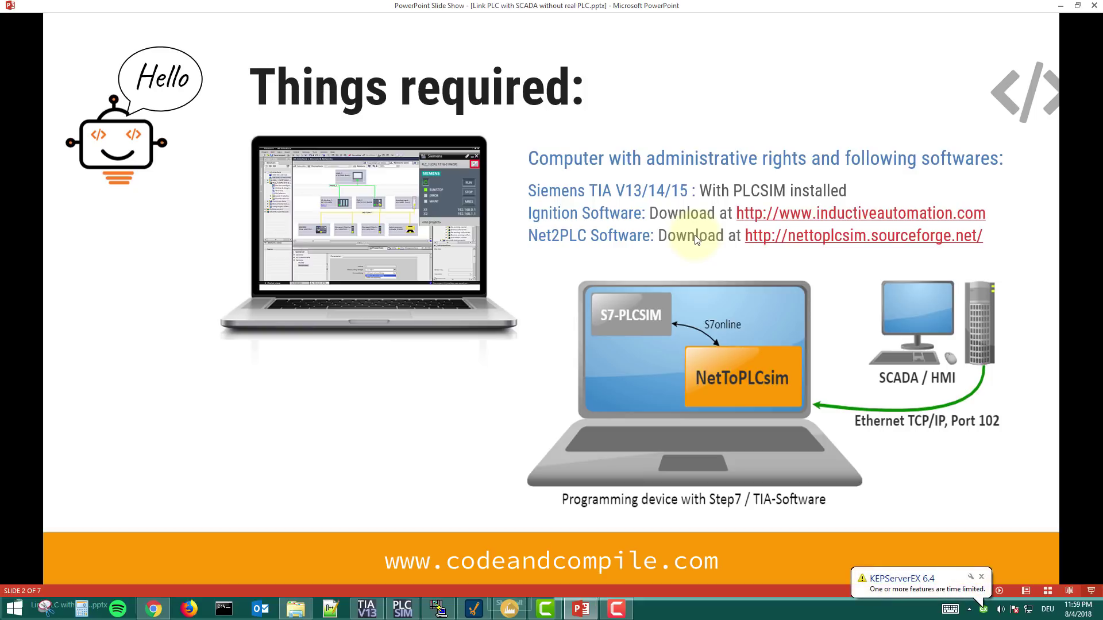
Advance the slideshow to the Step 1 slide and switch to the Main [OB1] program in TIA Portal.
left_click(695, 238)
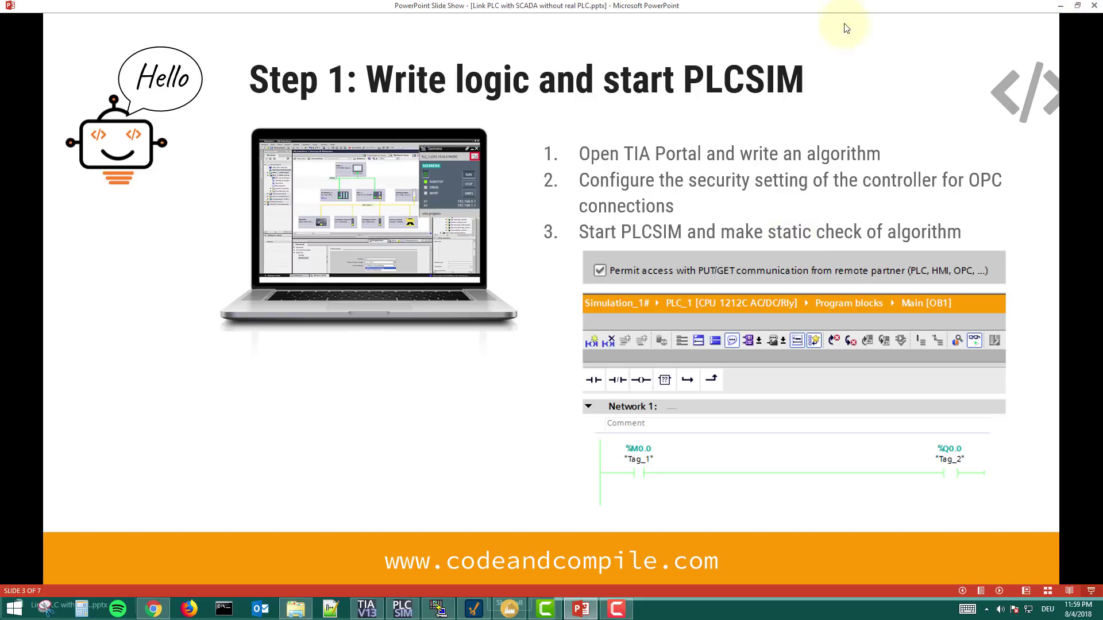
left_click(1062, 10)
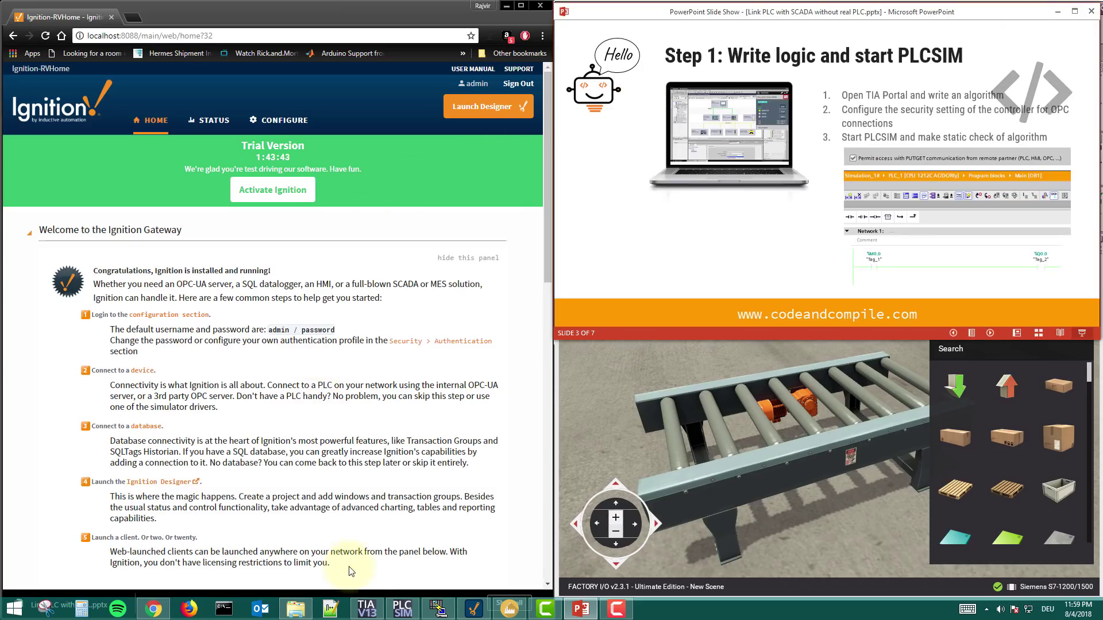
left_click(367, 608)
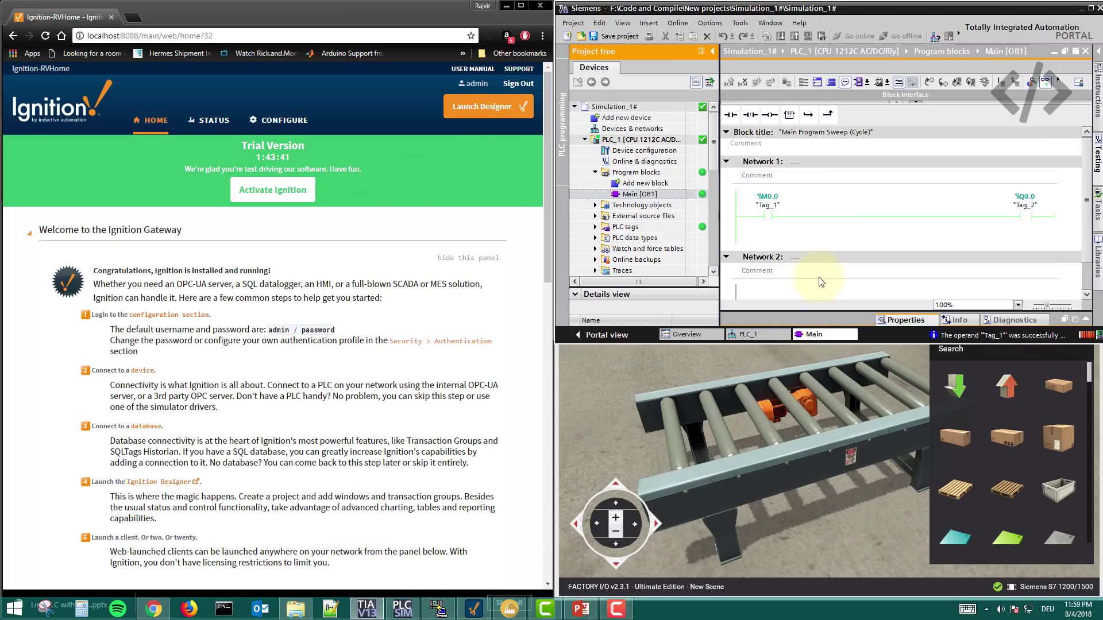
Modify the Tag_1 contact (%M0.0) in Network 1 of Main [OB1] to 1.
left_click(810, 241)
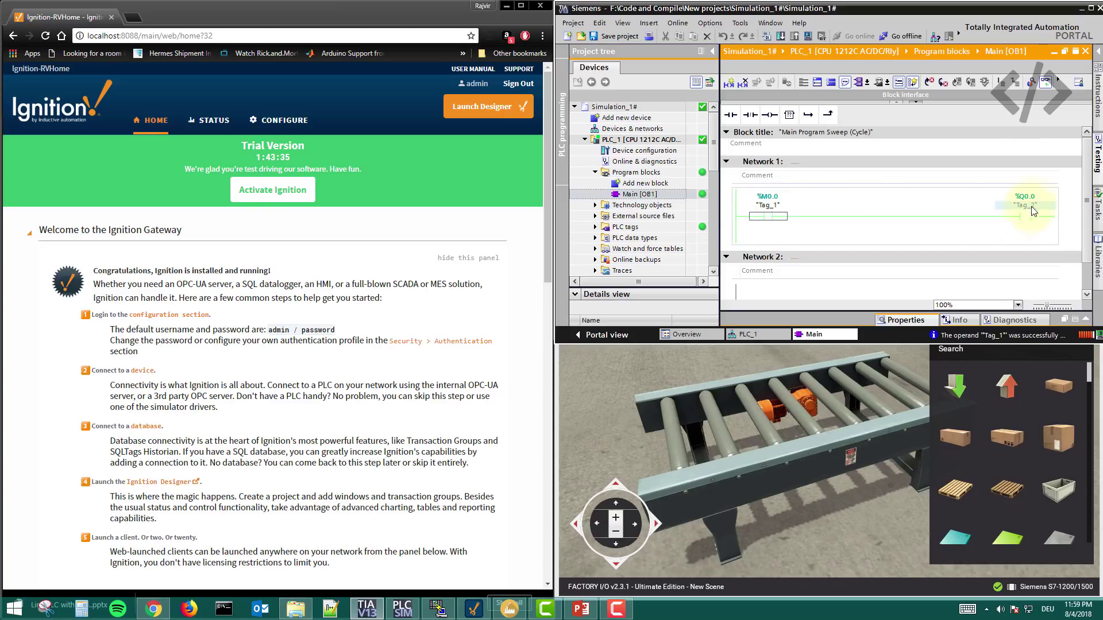
right_click(765, 225)
left_click(853, 237)
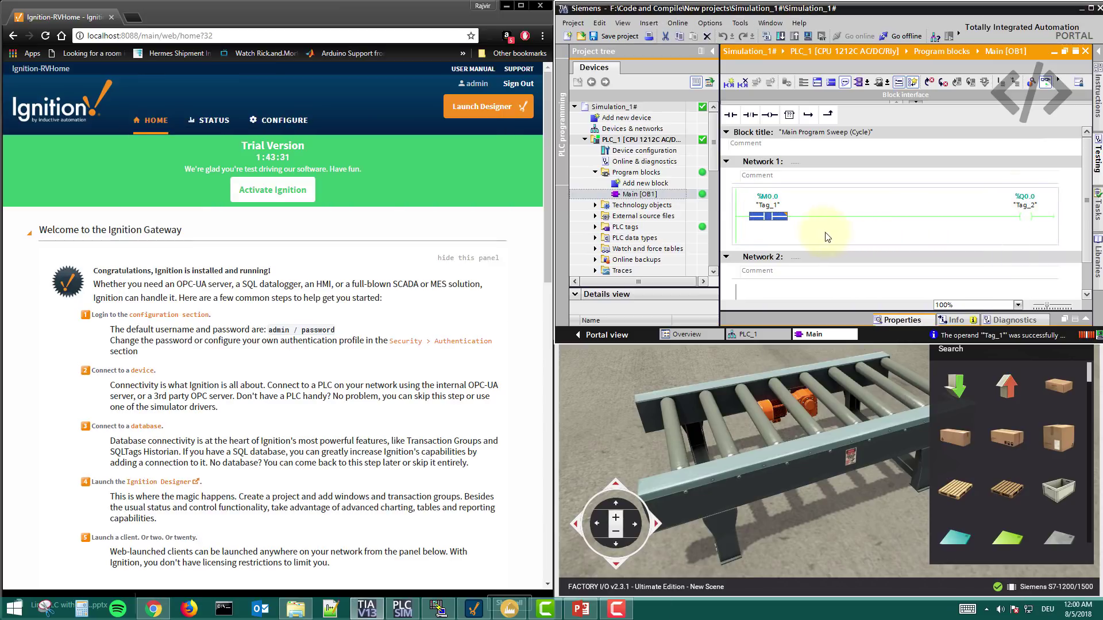
right_click(770, 216)
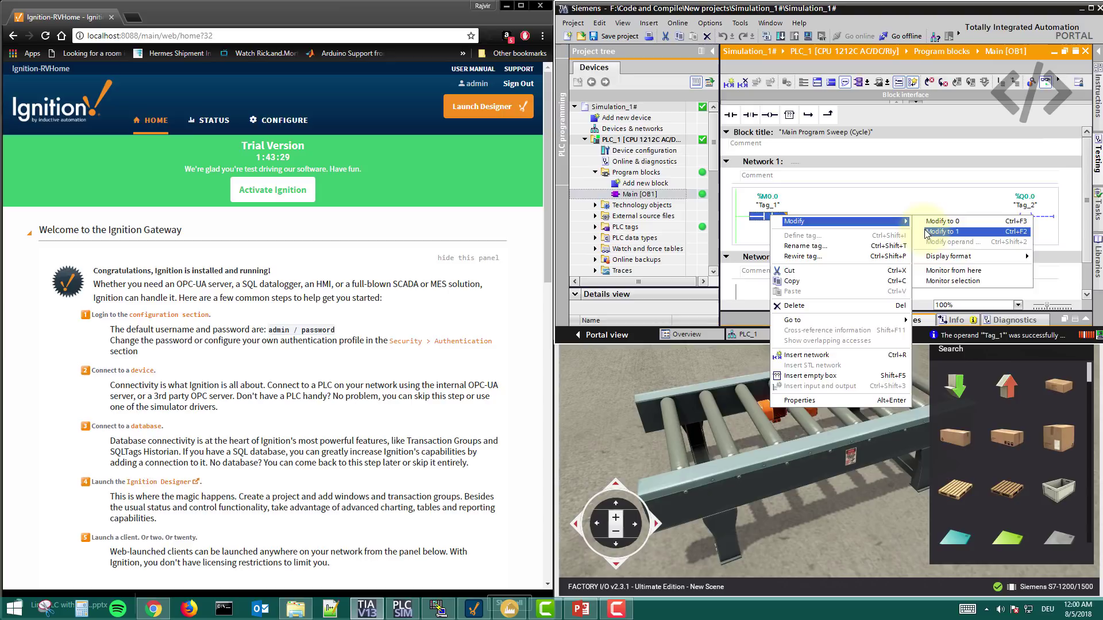
left_click(925, 233)
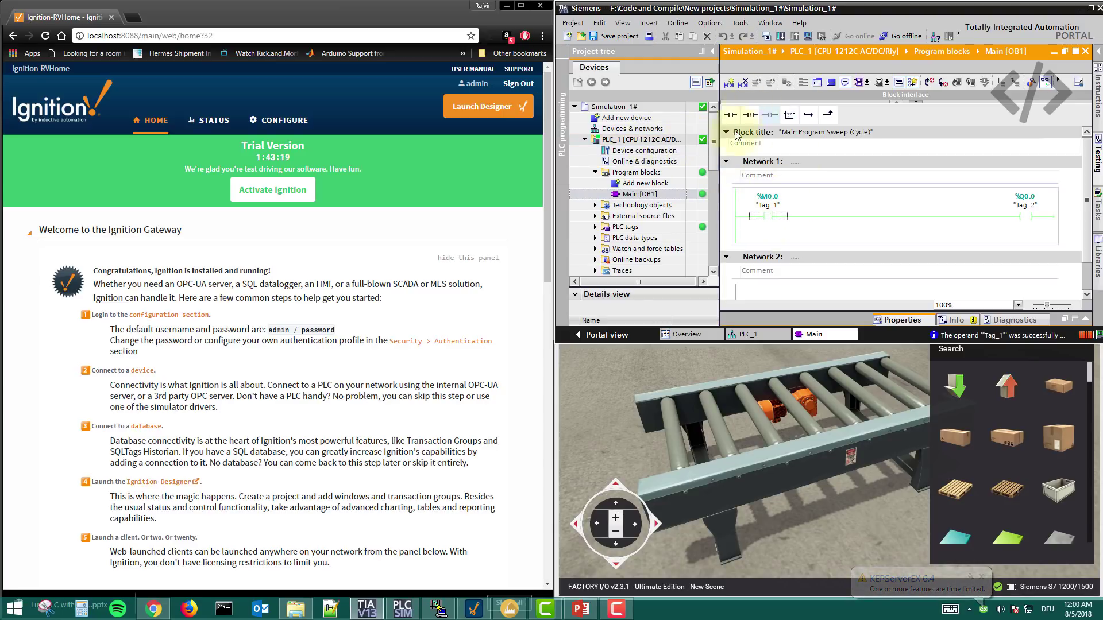
Place the PLCSIM window beside TIA Portal and modify the Tag_1 contact in Network 1 to 0.
left_click(402, 607)
left_click_drag(381, 367, 497, 14)
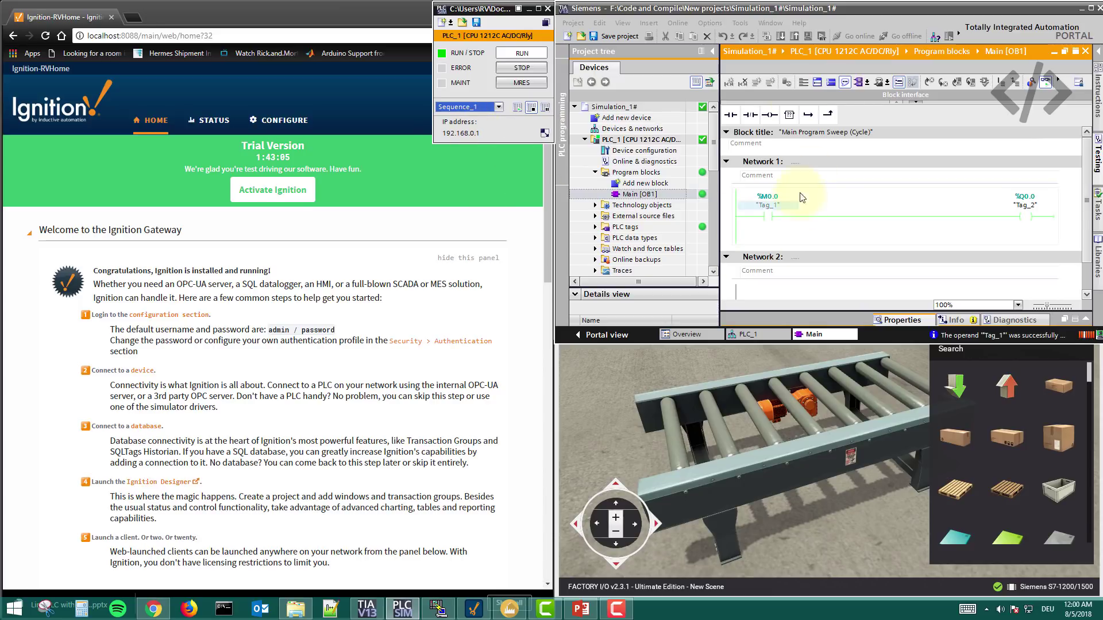
right_click(771, 217)
mouse_move(906, 224)
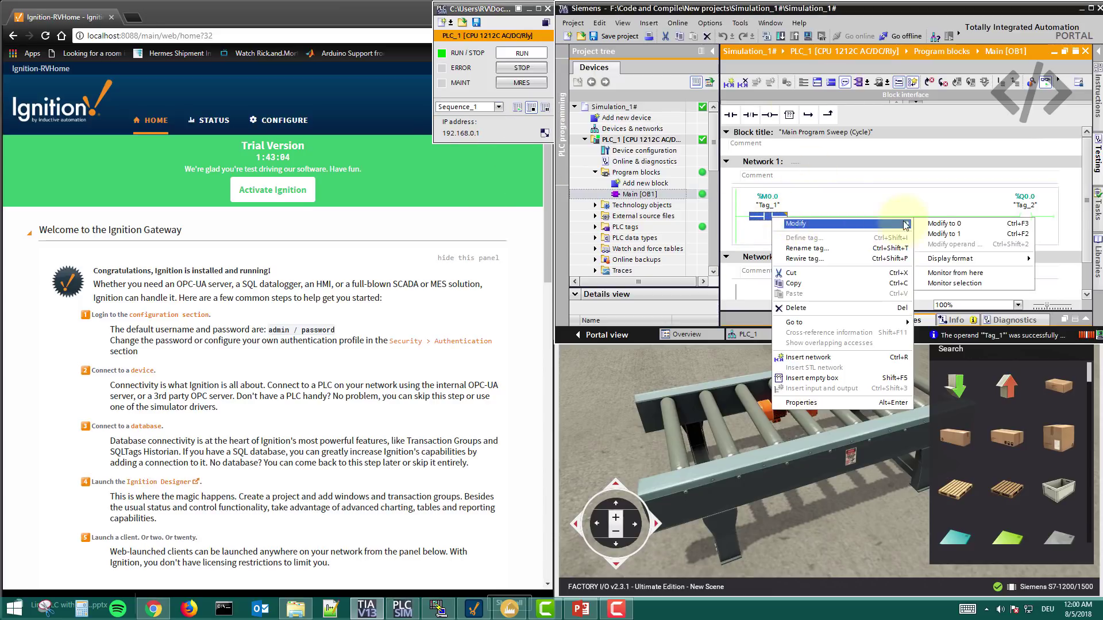
left_click(945, 224)
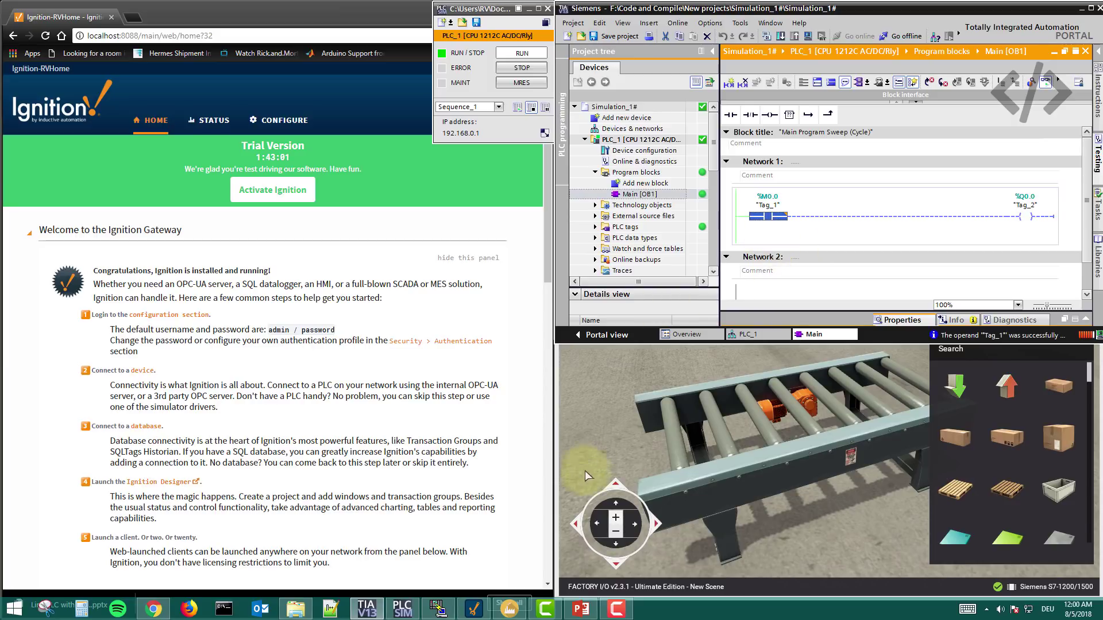
Switch back to the PowerPoint slideshow and advance to the Step 2: Configure Net2PLCsim slide.
left_click(581, 608)
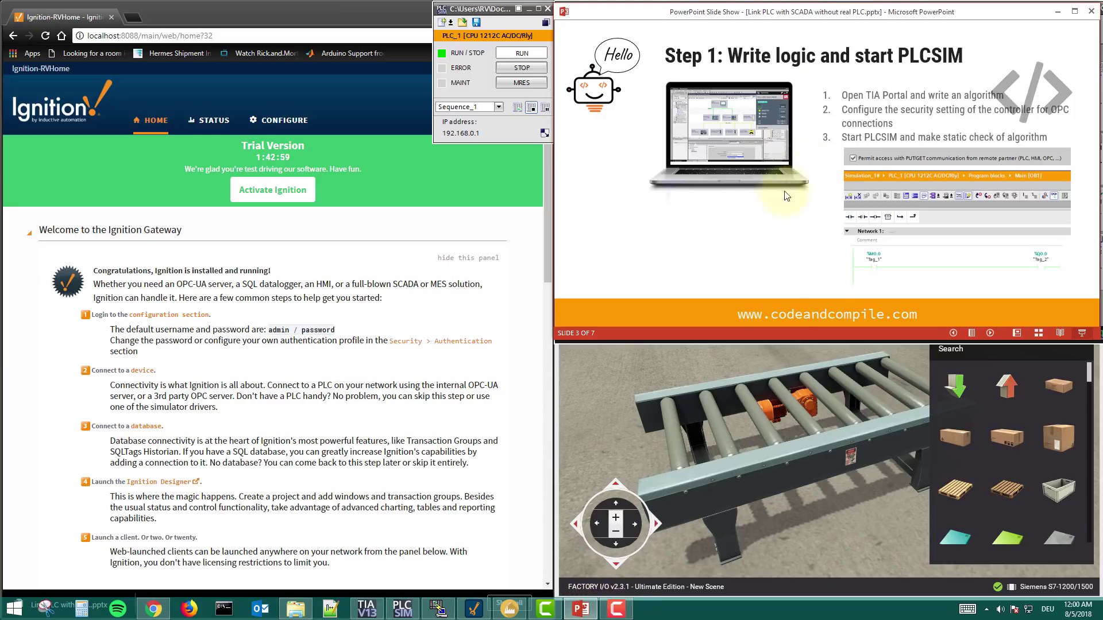
left_click(801, 257)
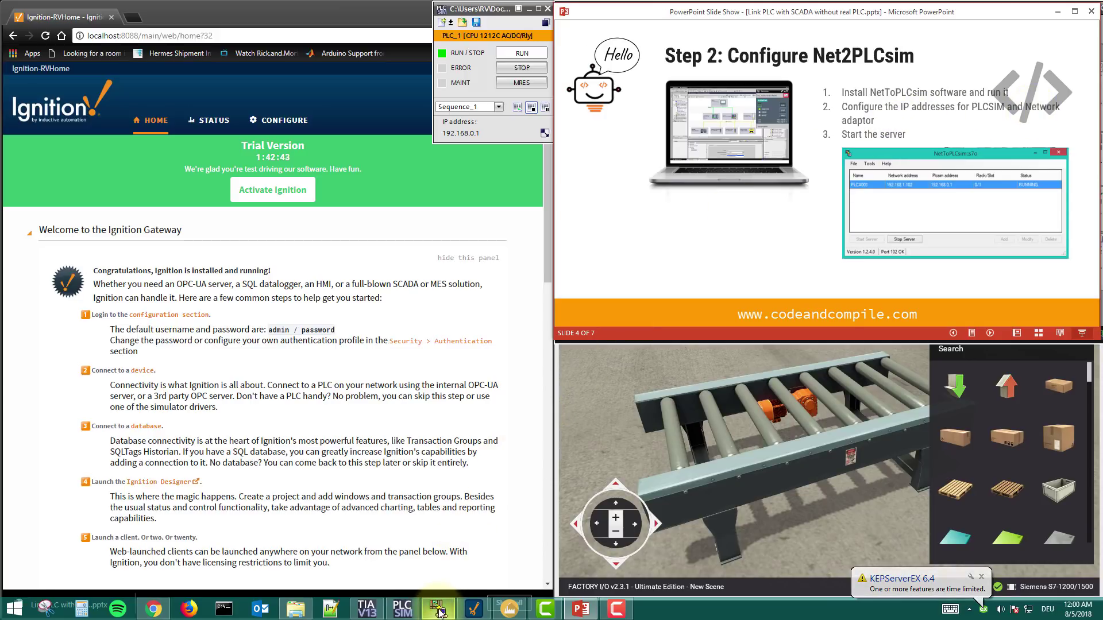
Switch to File Explorer and open the bin folder inside Nettoplcsim-S7o-v-1-2-4-0.
left_click(306, 601)
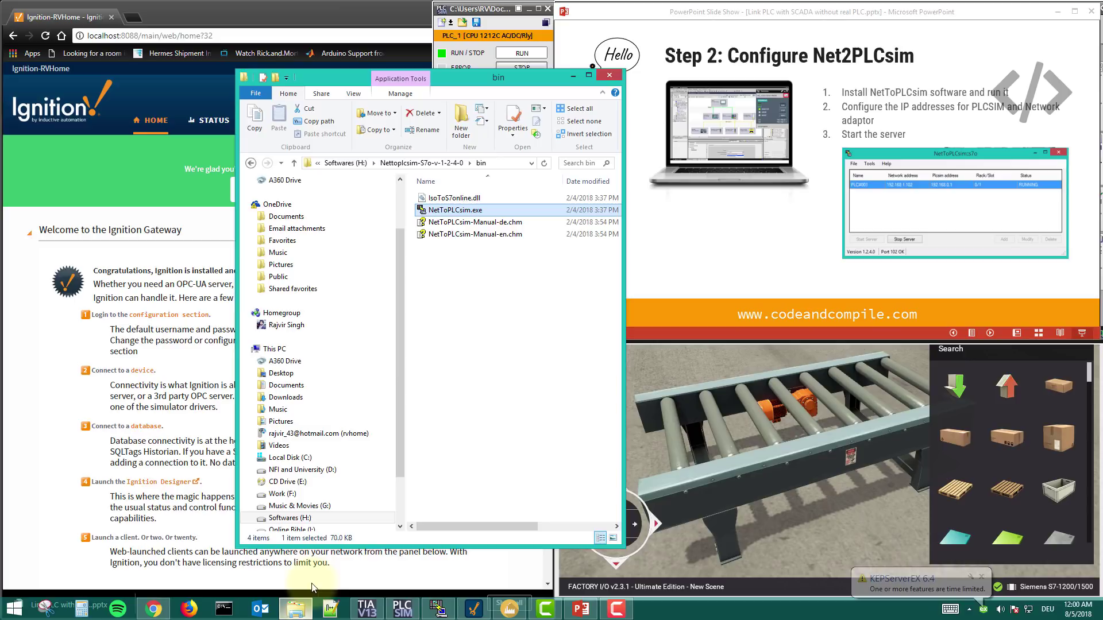
left_click(437, 270)
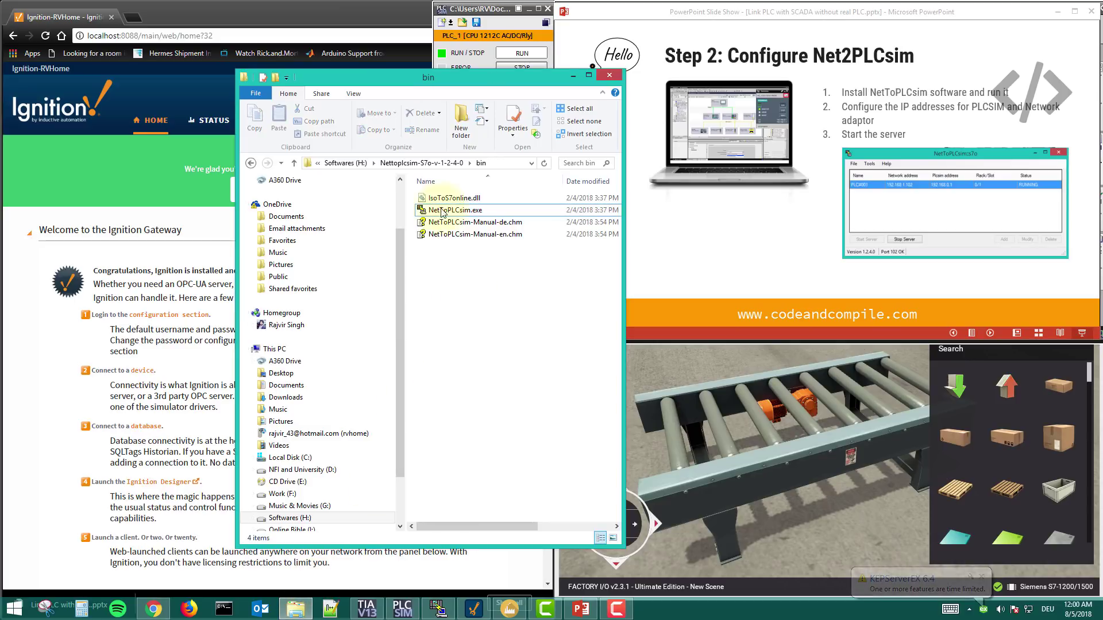
left_click(440, 163)
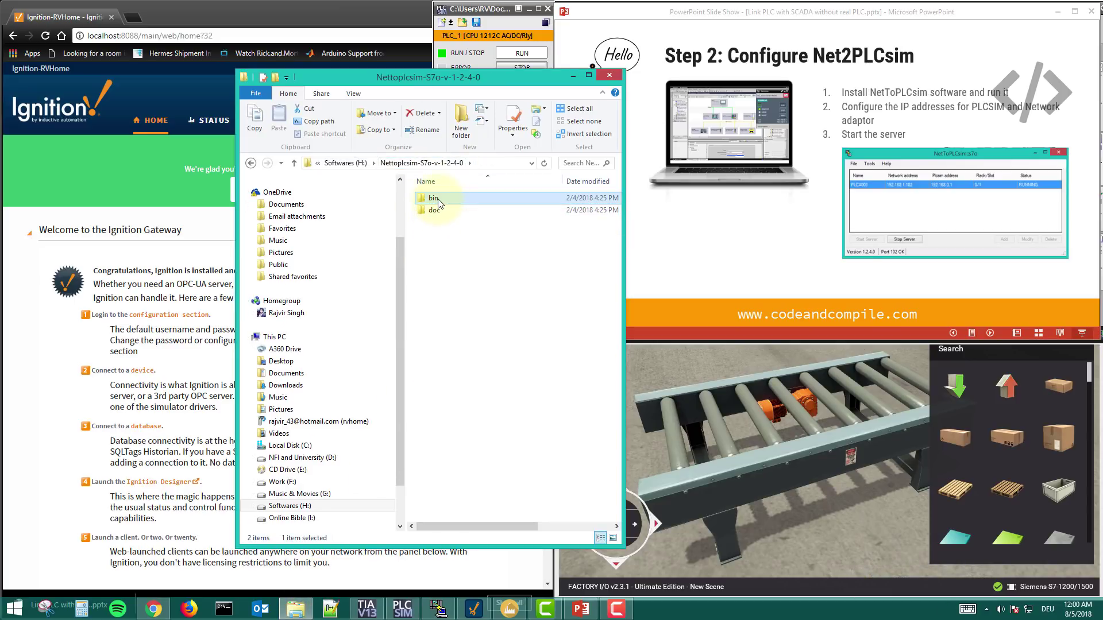
double_click(436, 199)
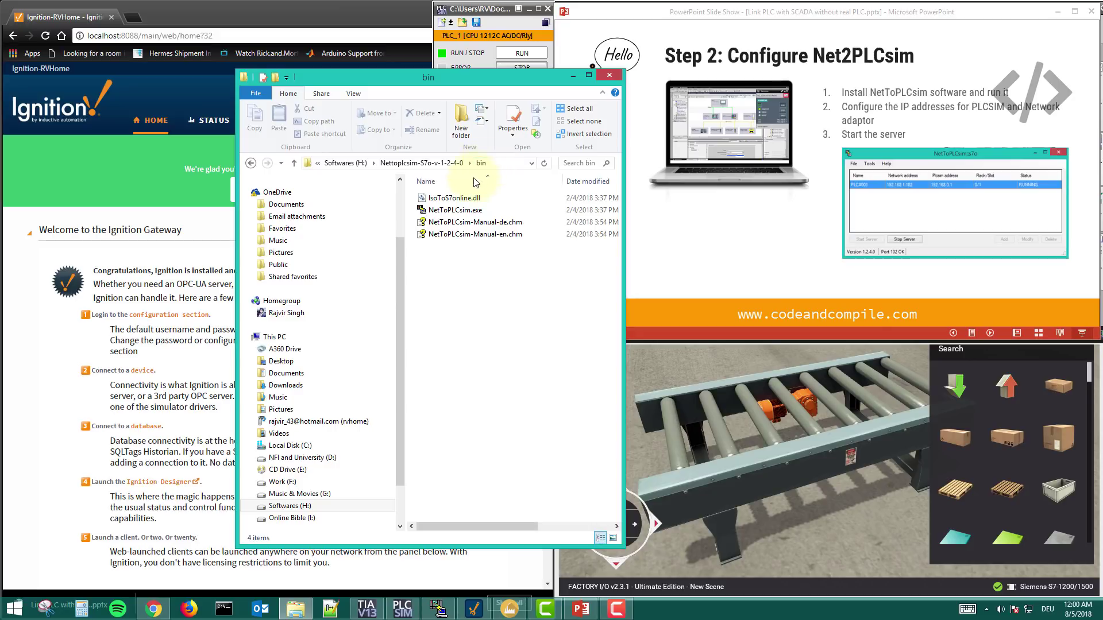
Launch NetToPLCsim.exe from the bin folder as administrator.
double_click(454, 211)
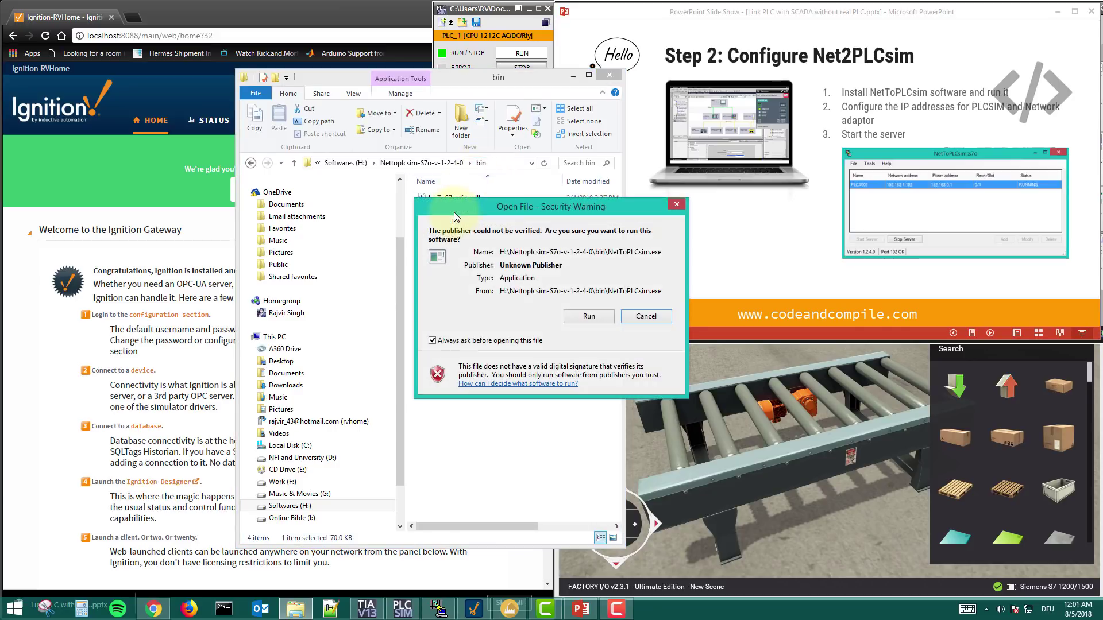
left_click(613, 315)
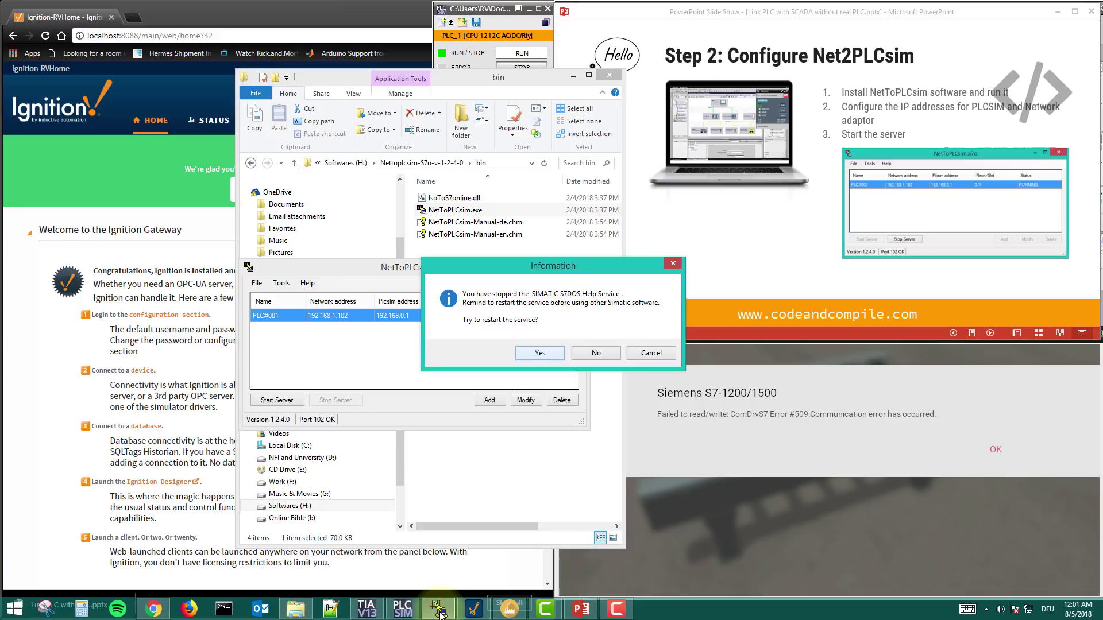
right_click(455, 214)
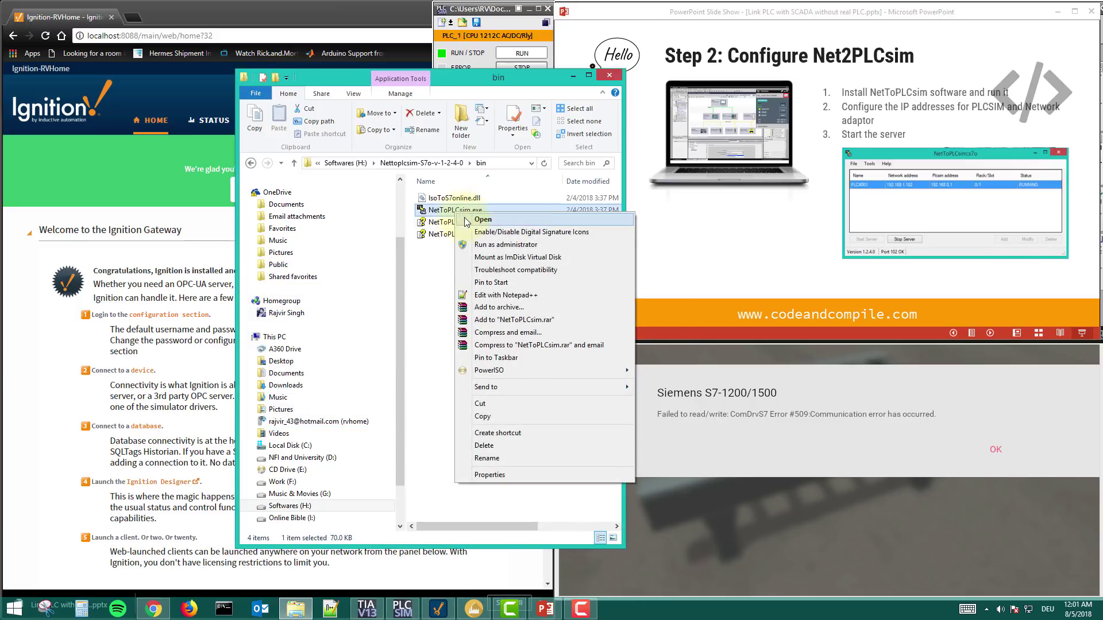
left_click(489, 244)
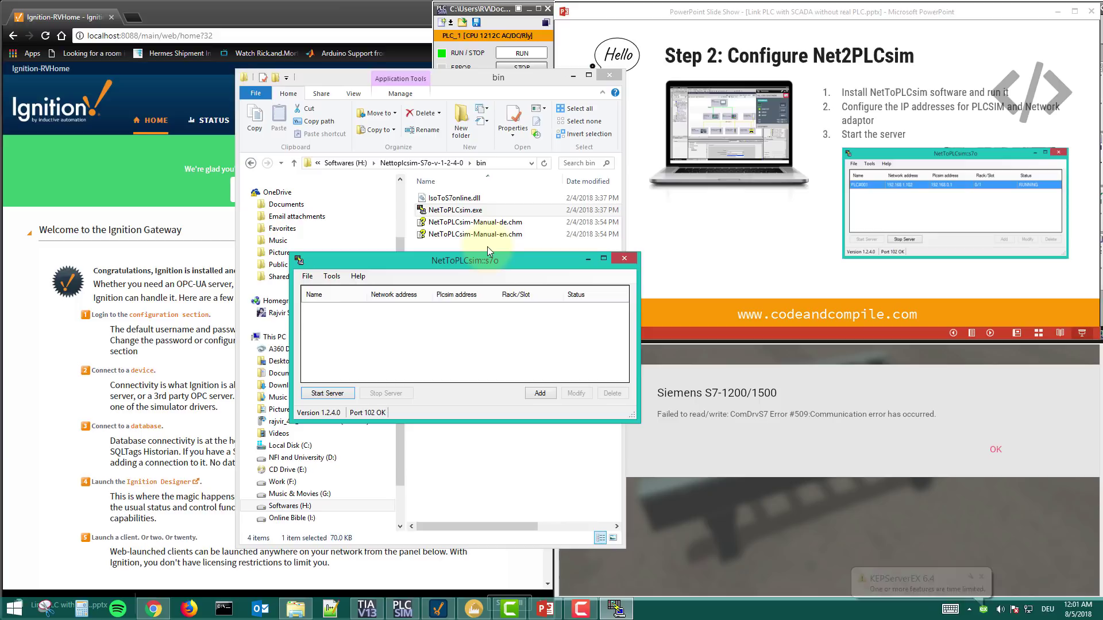
Add a station named Siemens in NetToPLCsim and select 192.168.1.102 (Killer E2500 Gigabit Ethernet Controller) from the available network IP addresses.
left_click(487, 56)
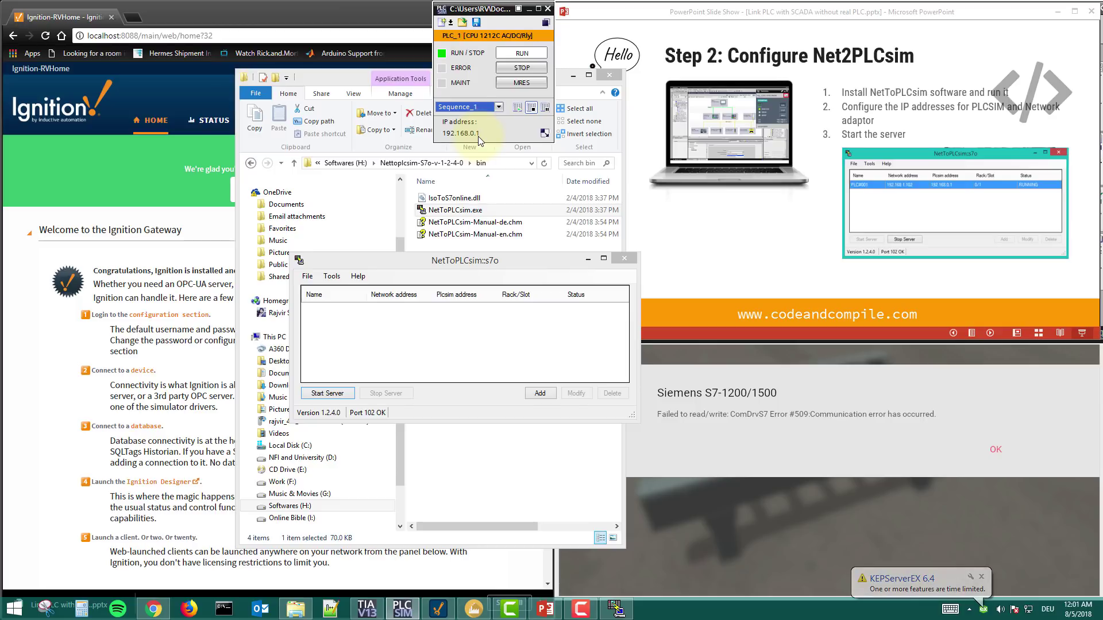
left_click(538, 393)
key("Left")
key("Right")
key("Right")
key("Right")
key("End")
key("shift+Home")
type("Siemen")
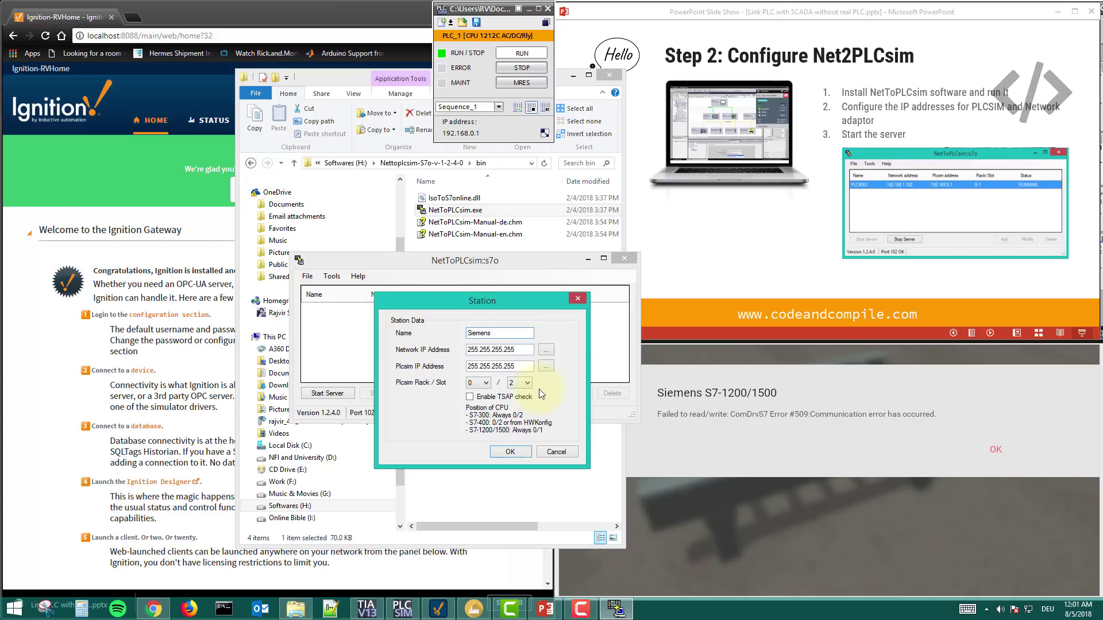
key("space")
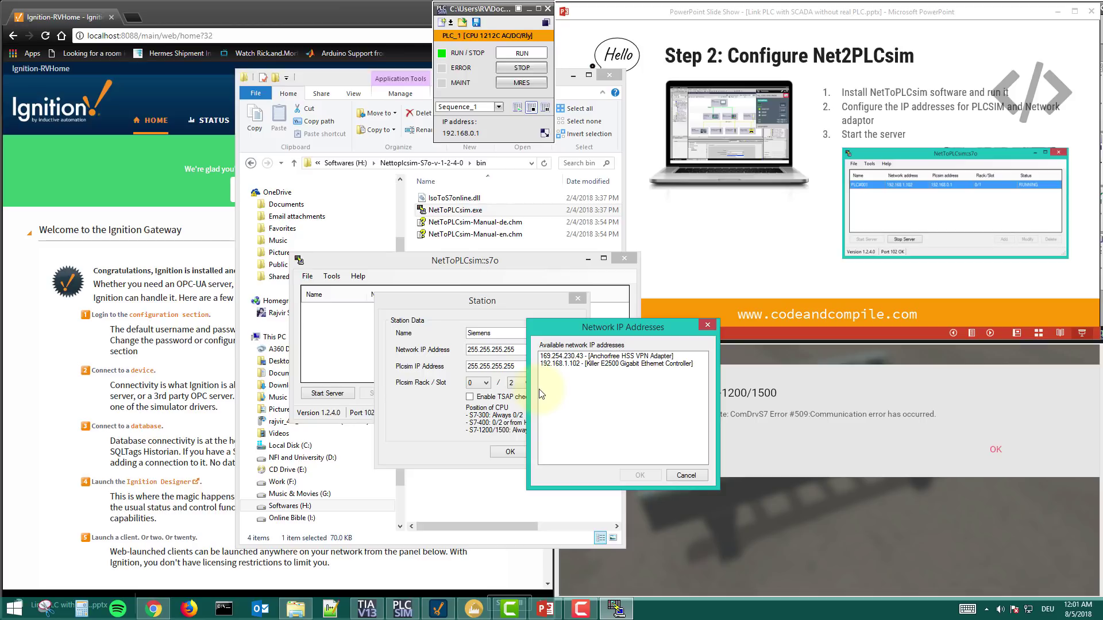
key("Down")
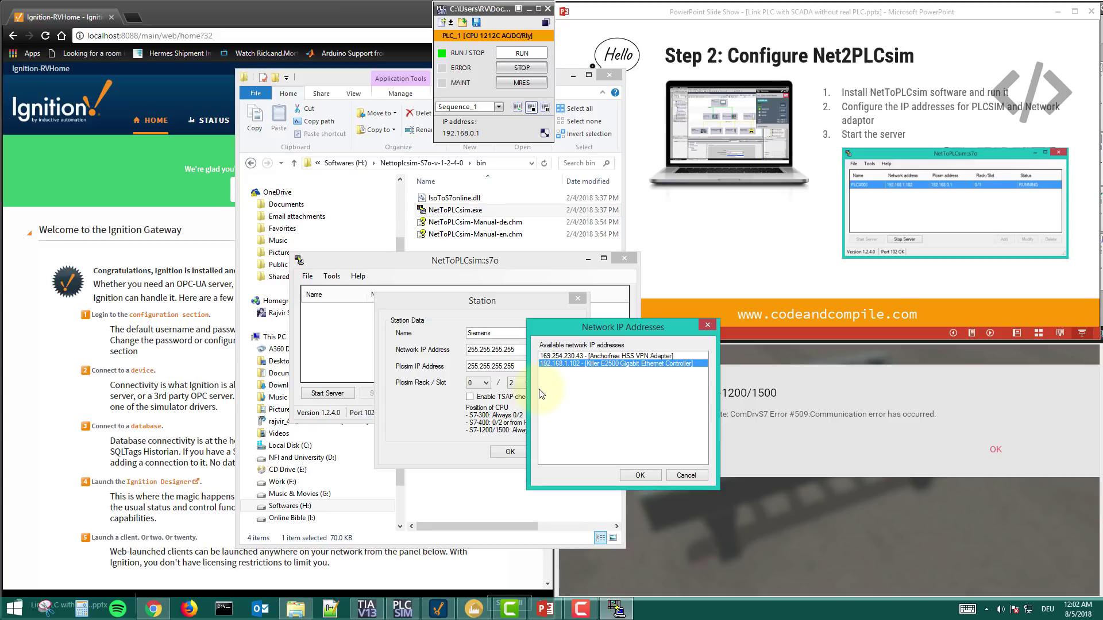
Run ipconfig in Command Prompt, examine the Ethernet adapter's IPv4 address, and close the window.
left_click(224, 609)
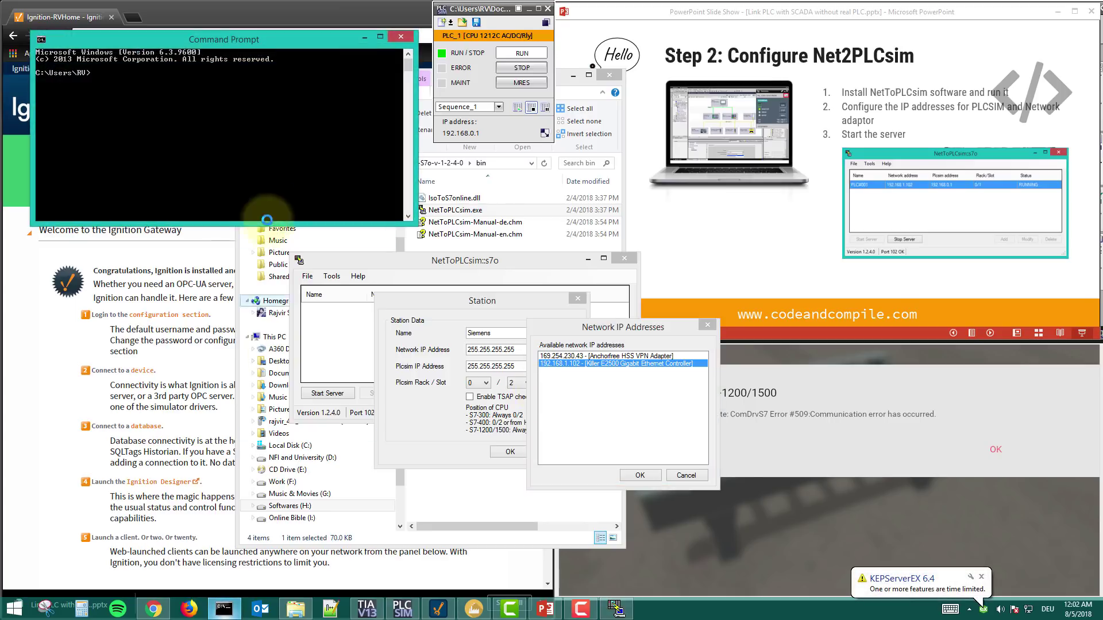
type("ipc")
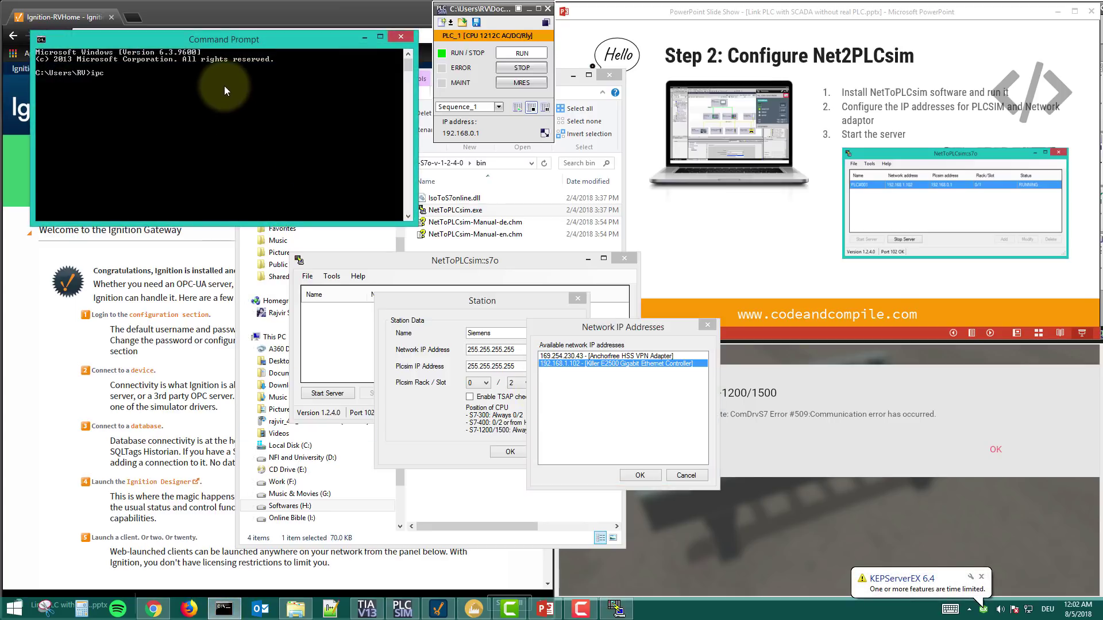
type("onfig")
key("Return")
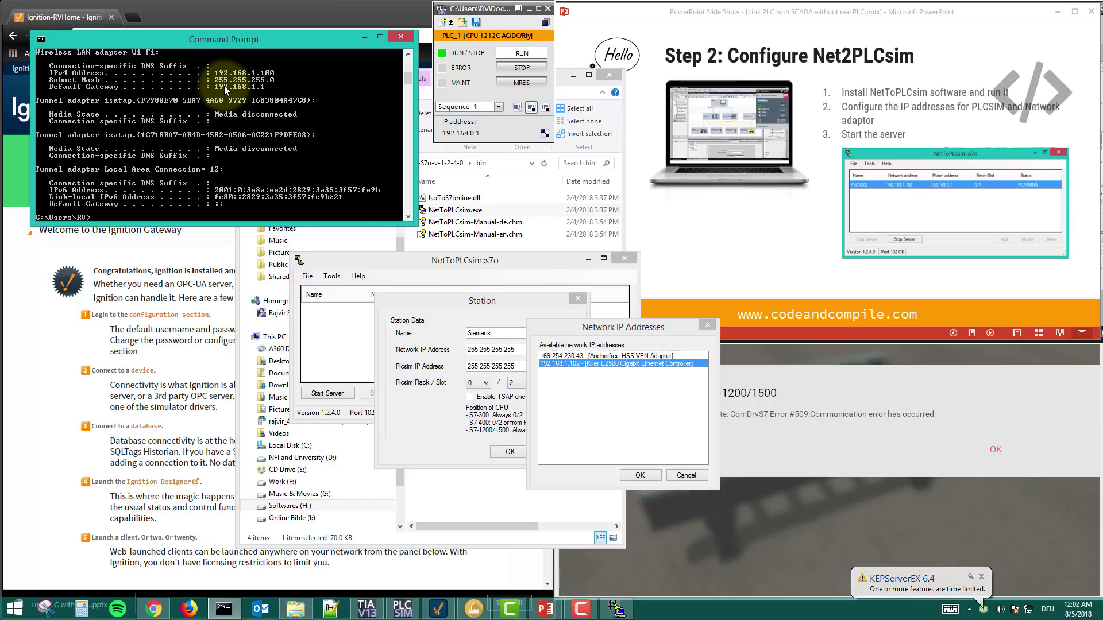
scroll(181, 129, "up", 5)
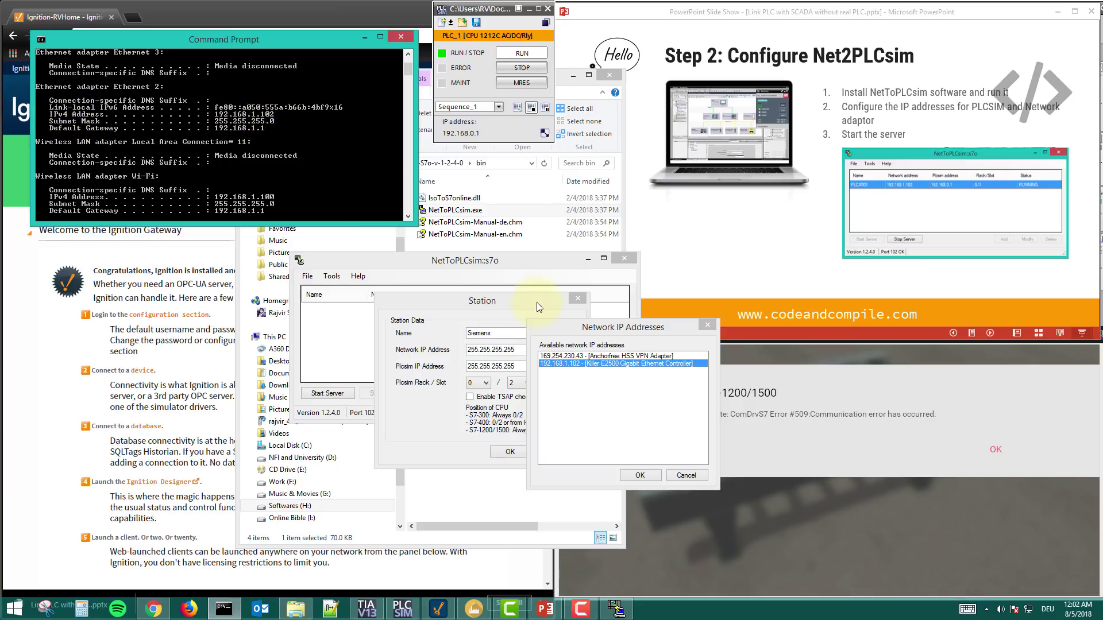
left_click(400, 36)
Confirm 192.168.1.102 as the station's network IP address and set its Plcsim IP address to the reachable PLC 192.168.0.1.
key("Return")
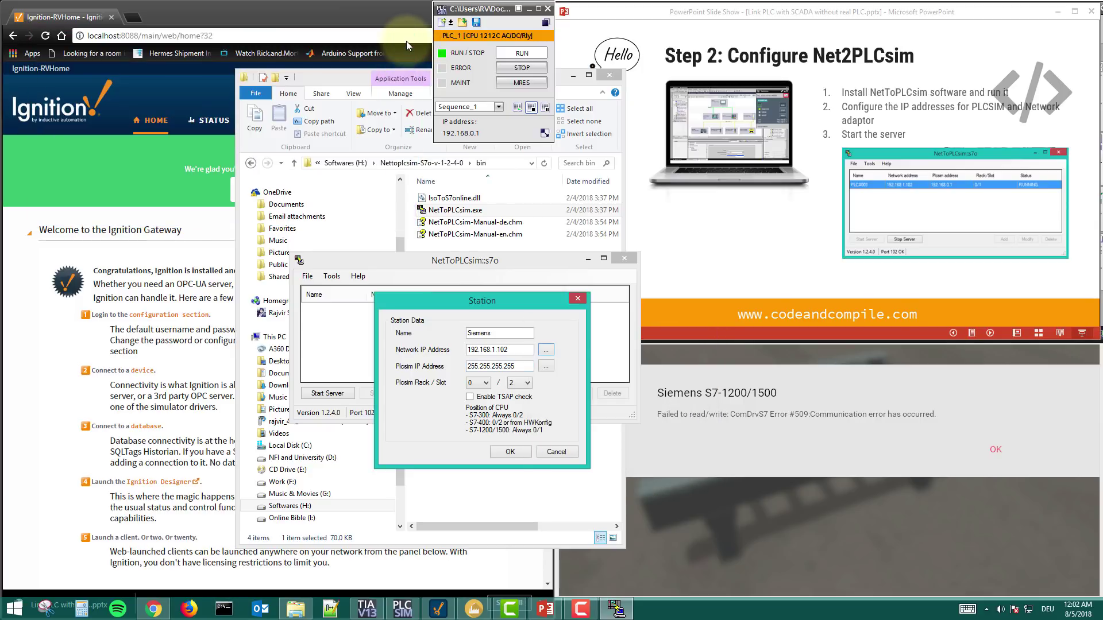
left_click(545, 365)
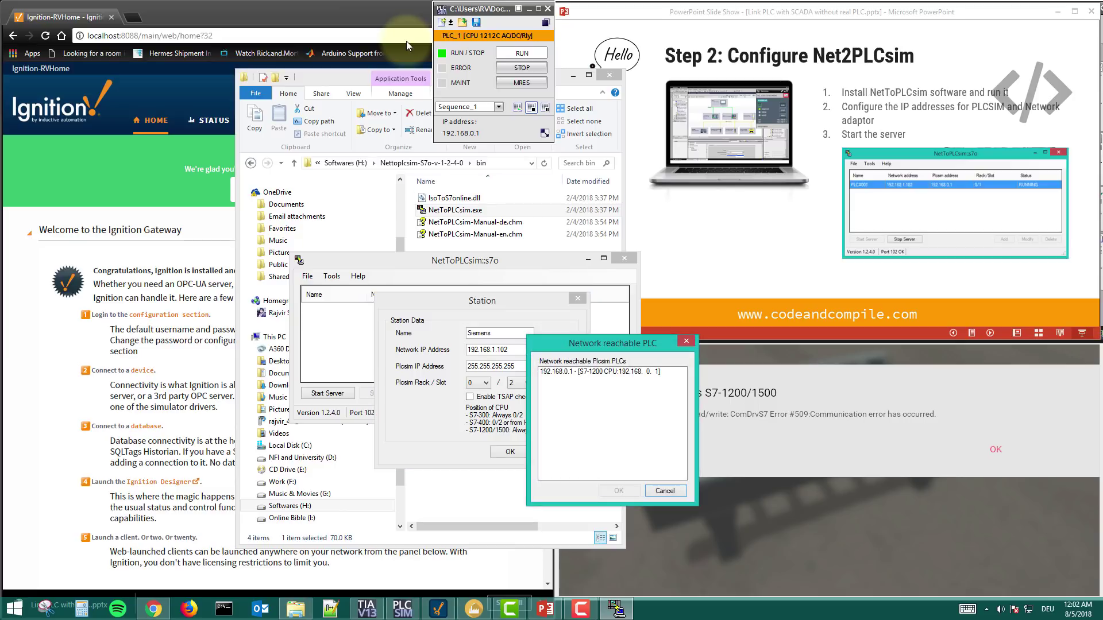
key("Down")
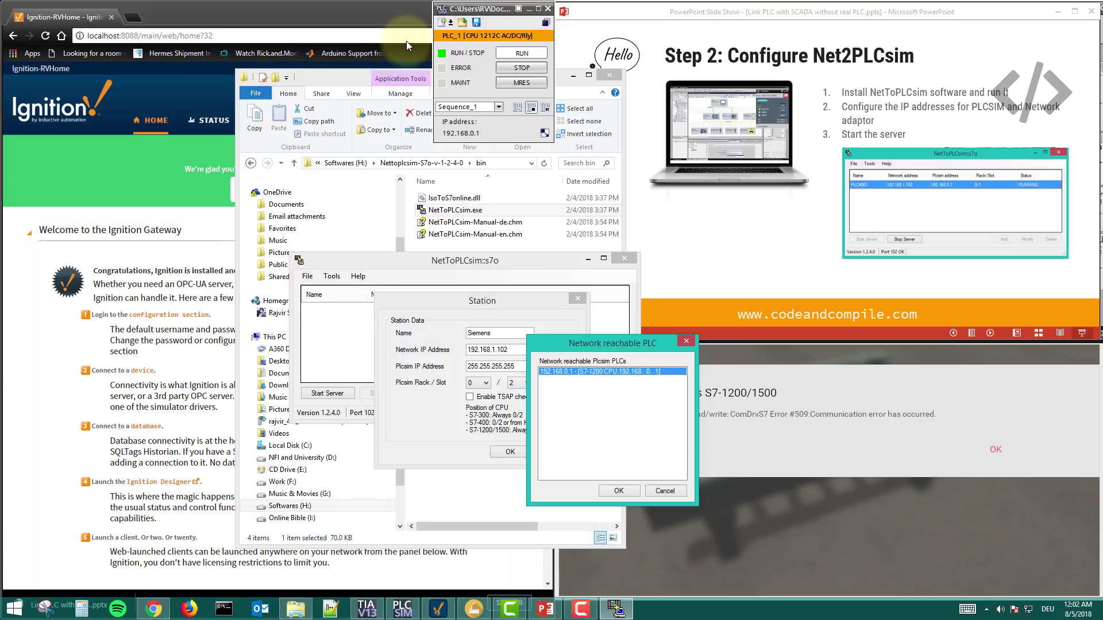
key("Return")
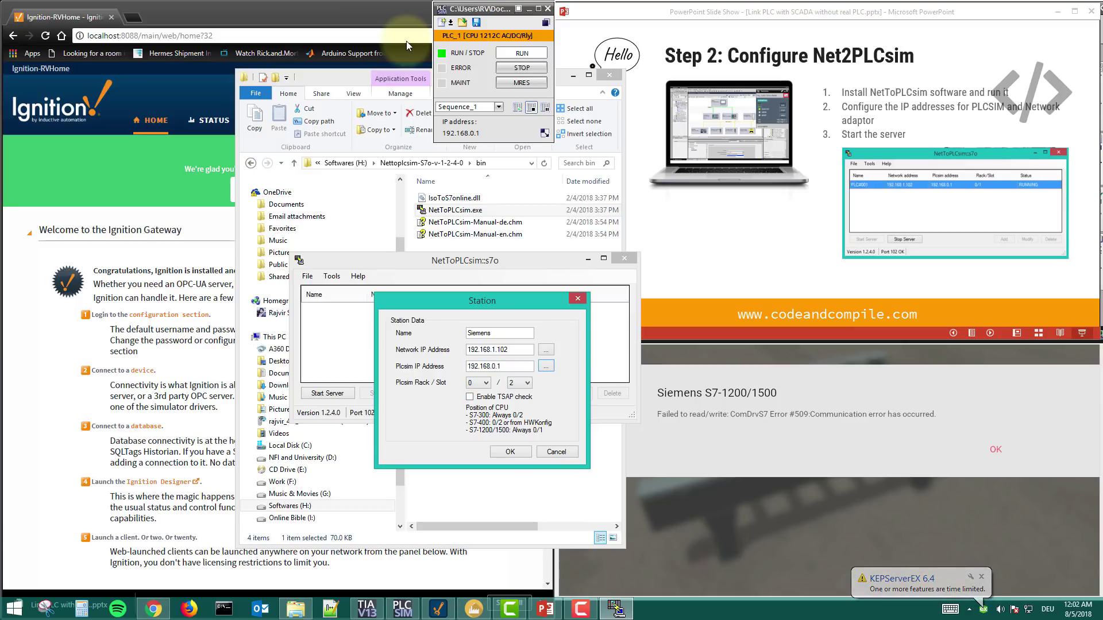
Save the Siemens station with Plcsim slot 1 and start the NetToPLCsim server.
left_click(527, 383)
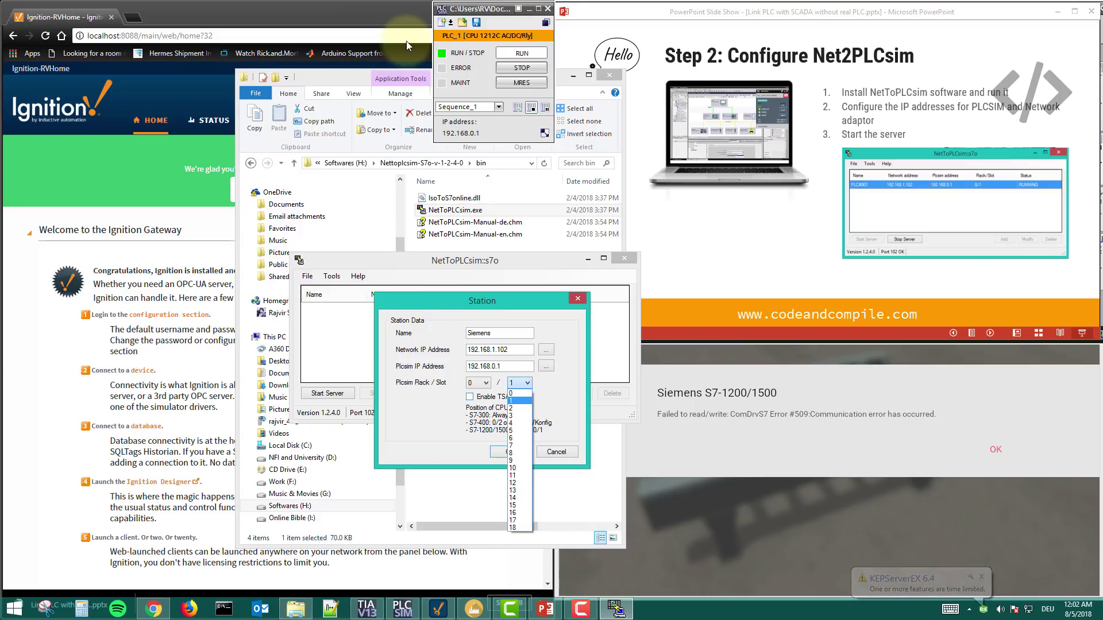
key("Return")
key("Return")
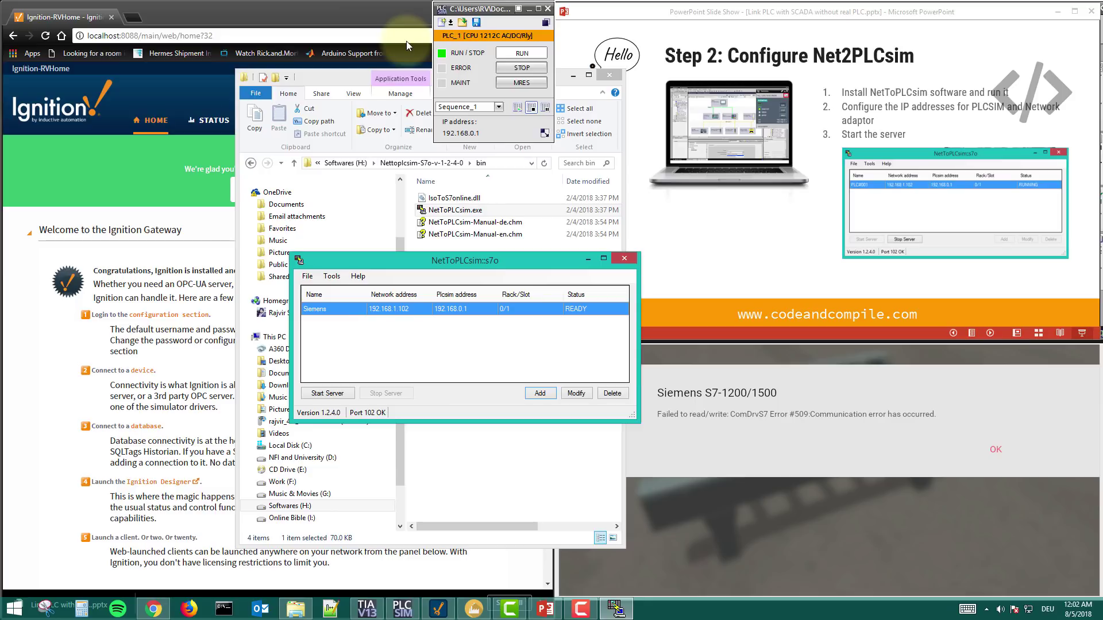
key("shift+Tab")
key("space")
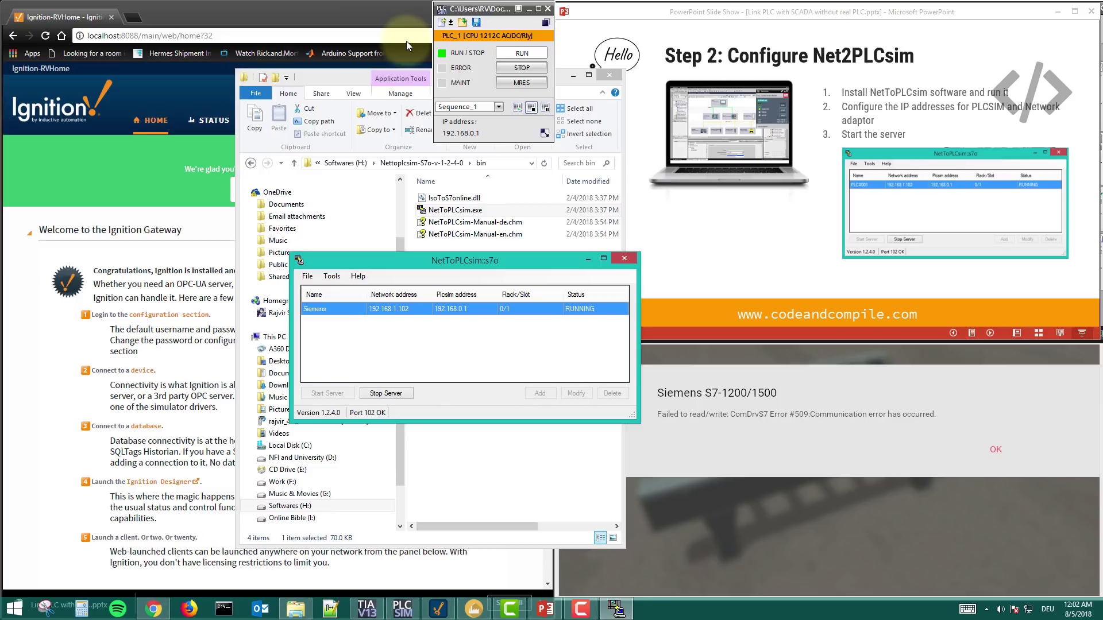
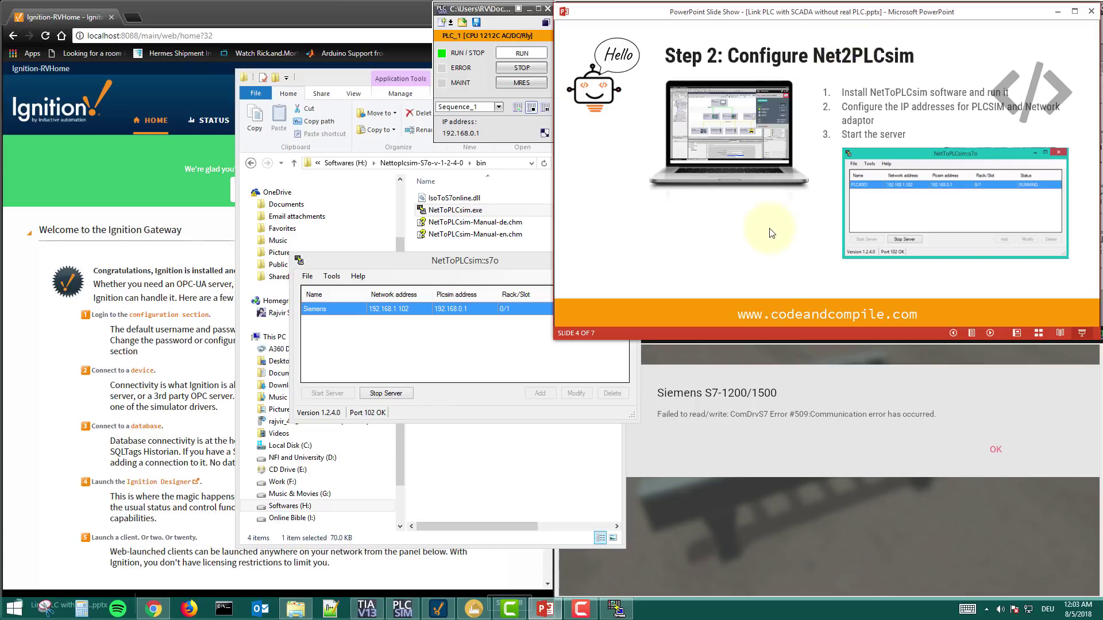
Advance the presentation to the Step 3 slide and minimize the NetToPLCsim, file explorer and PLCSIM windows to uncover the Ignition Gateway page.
left_click(770, 230)
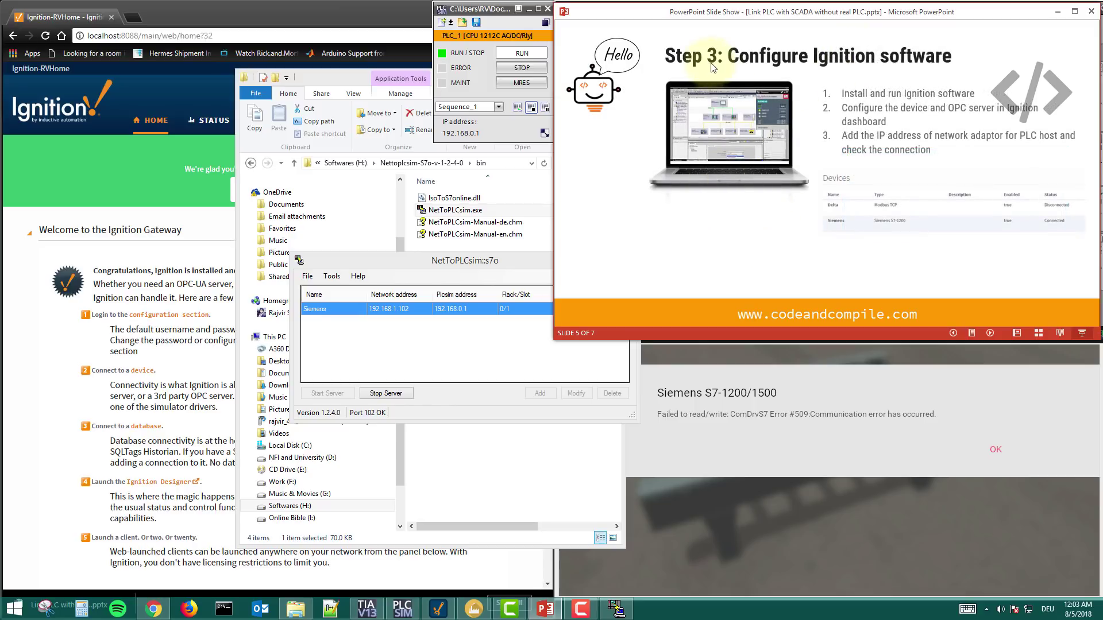
left_click(519, 259)
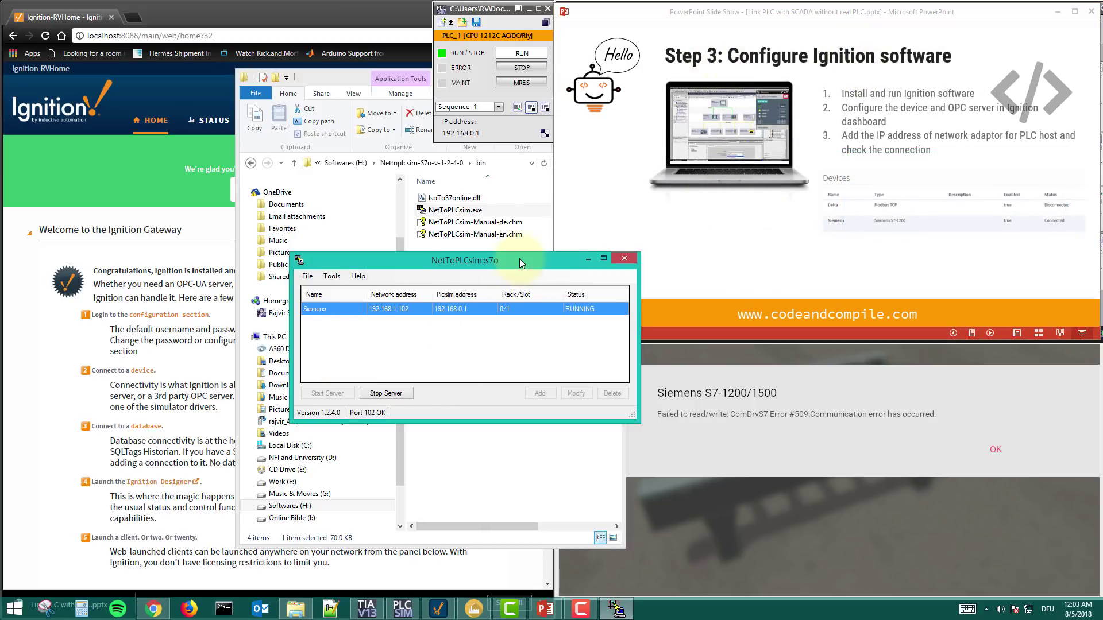
left_click(588, 258)
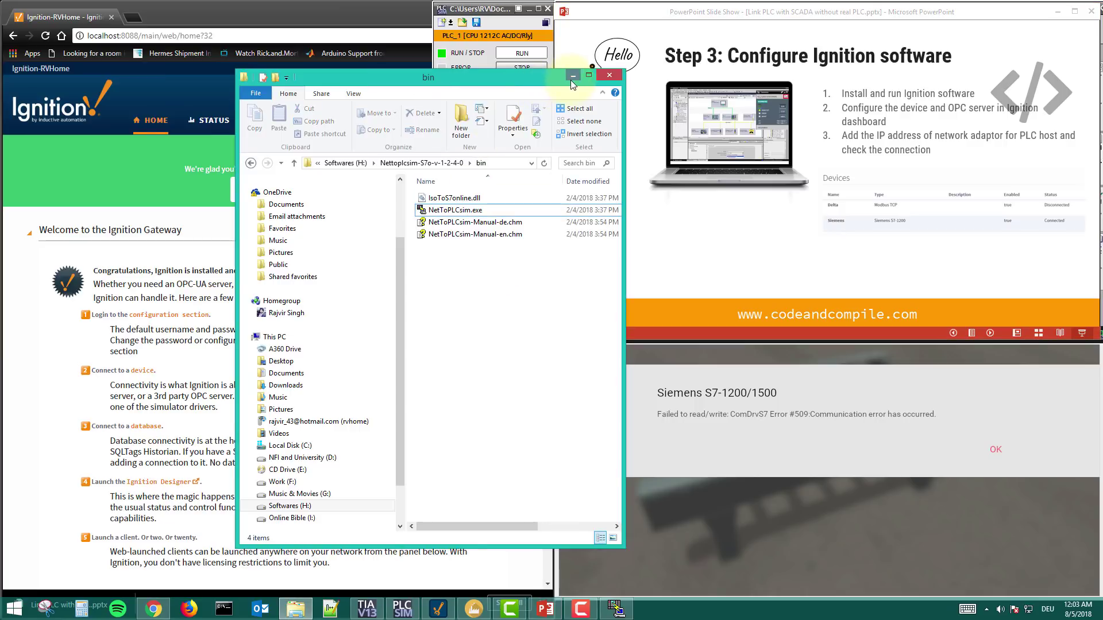
left_click(572, 76)
left_click(529, 9)
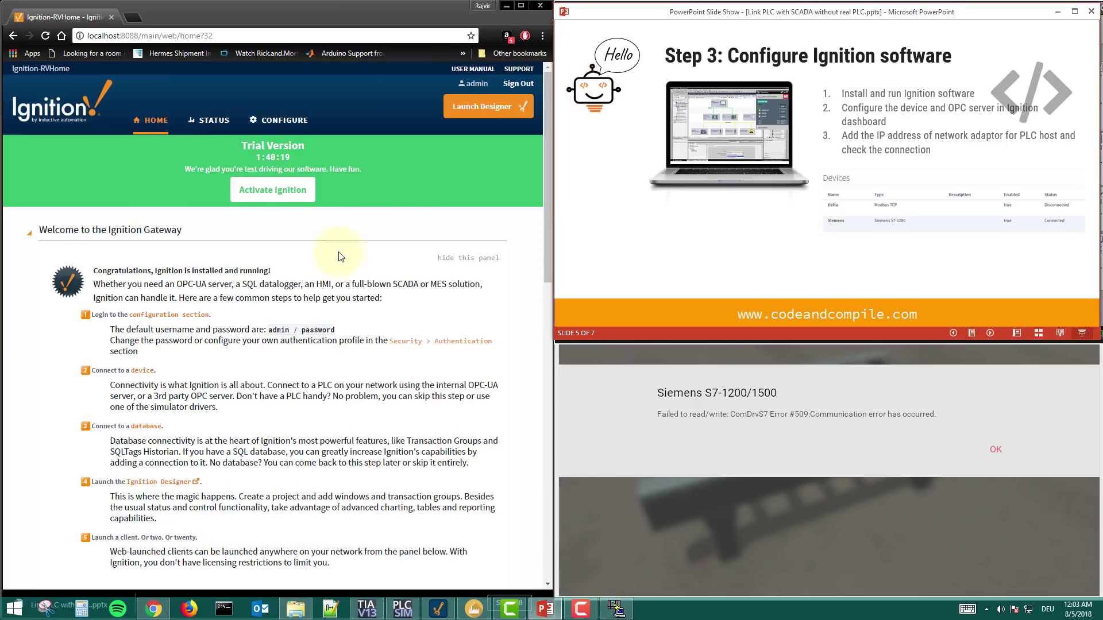
left_click(320, 270)
scroll(304, 310, "down", 5)
scroll(288, 355, "up", 5)
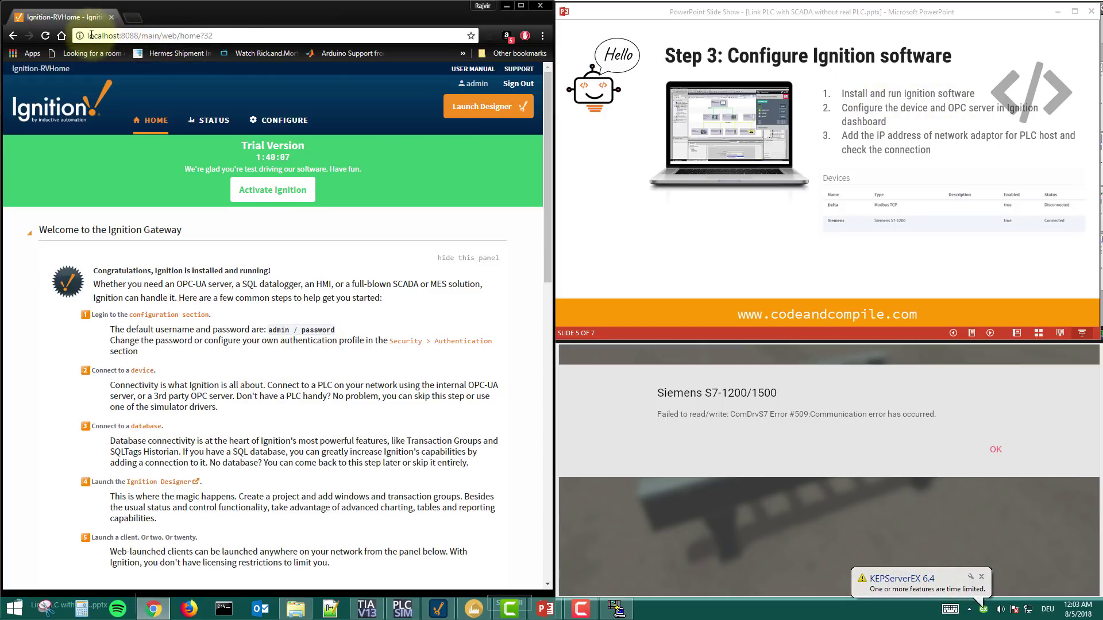
left_click(241, 34)
left_click(281, 372)
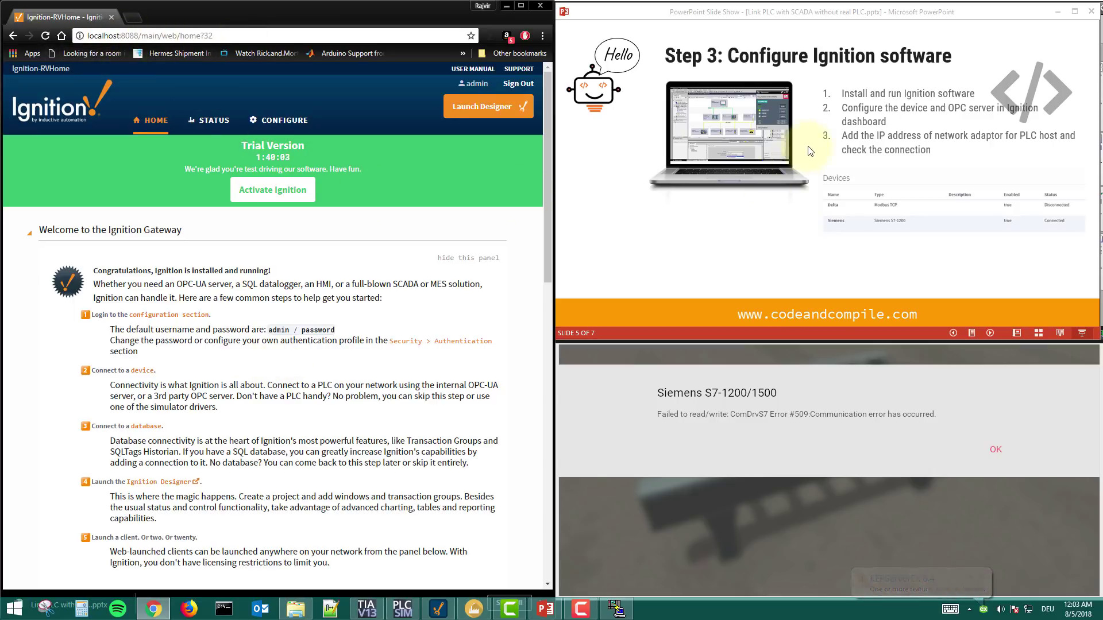
Open the OPC-UA server's device list in the gateway configuration and start a new device of type Siemens S7-1200.
left_click(281, 120)
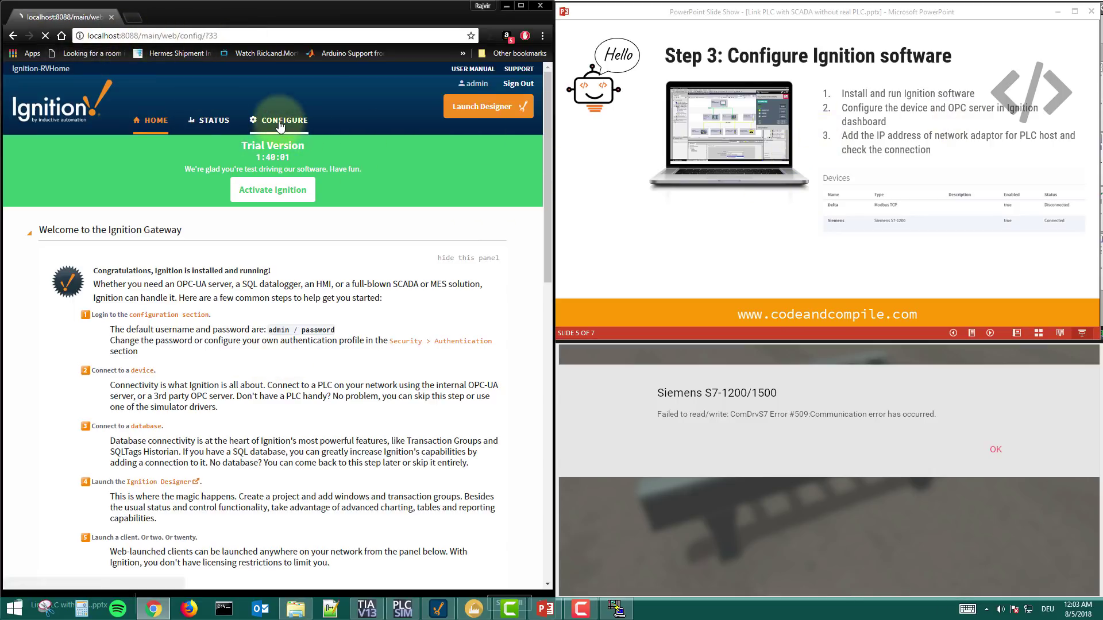
scroll(53, 409, "down", 3)
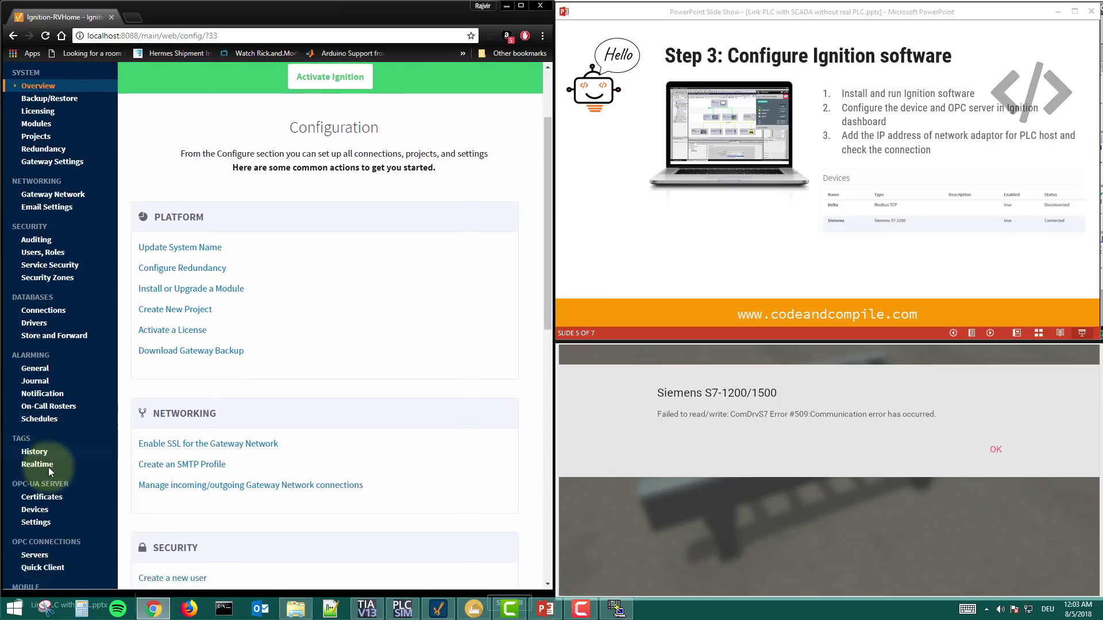
left_click(35, 432)
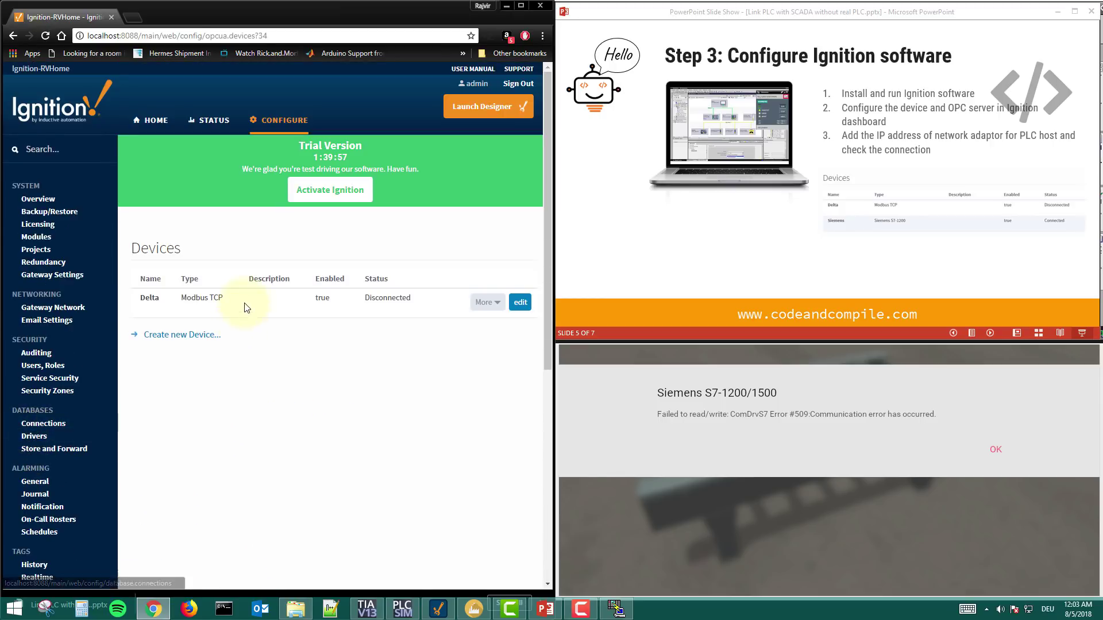
left_click(204, 336)
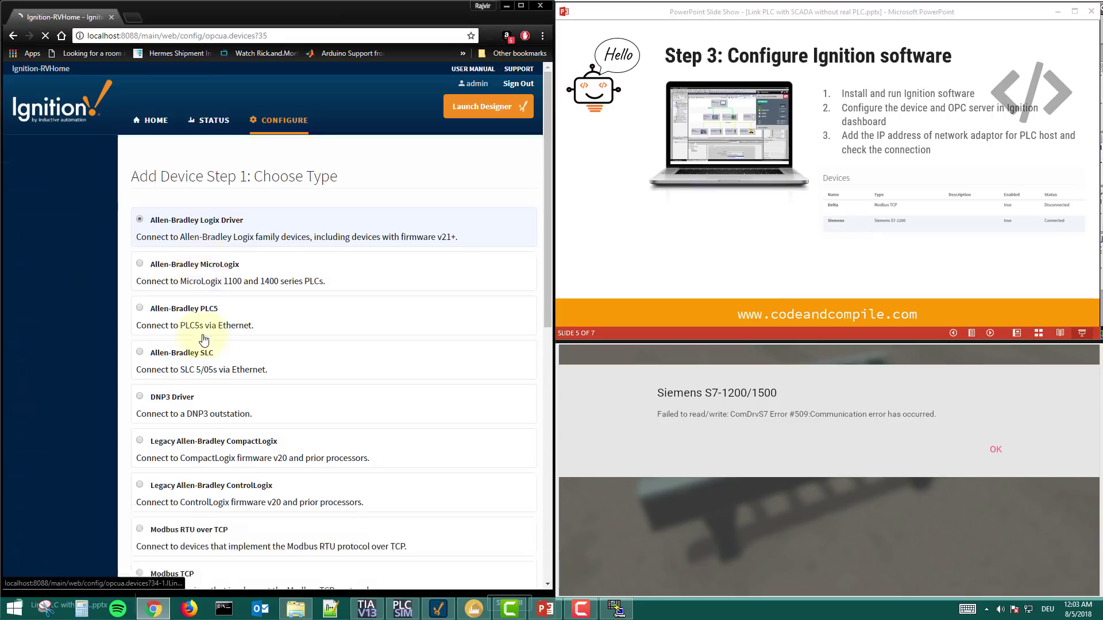
scroll(207, 349, "down", 5)
scroll(208, 349, "down", 5)
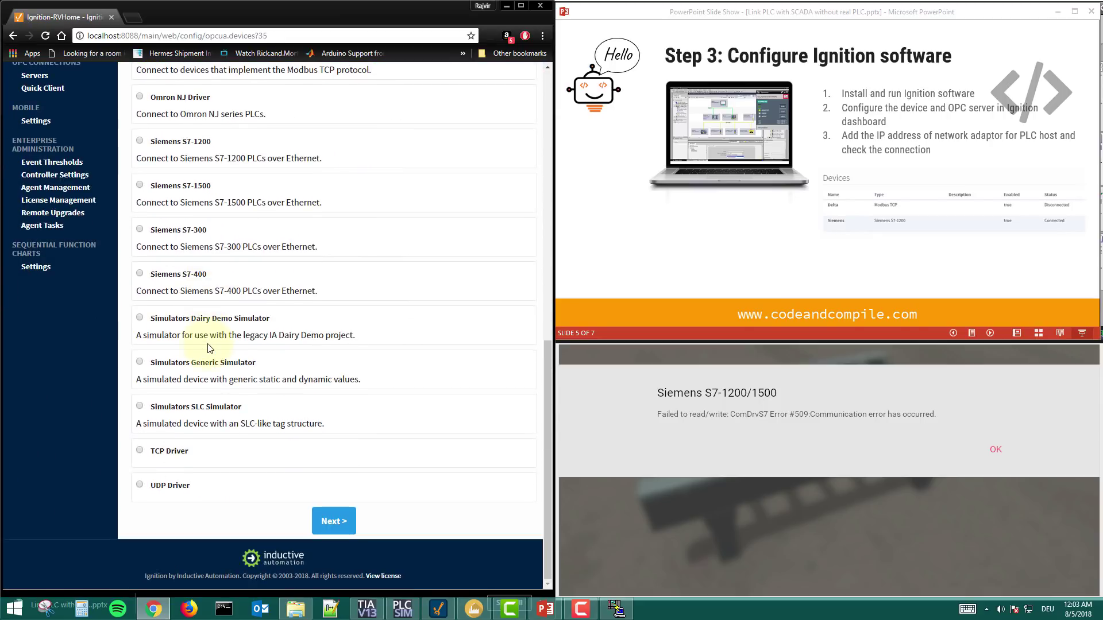
left_click(140, 142)
left_click(330, 520)
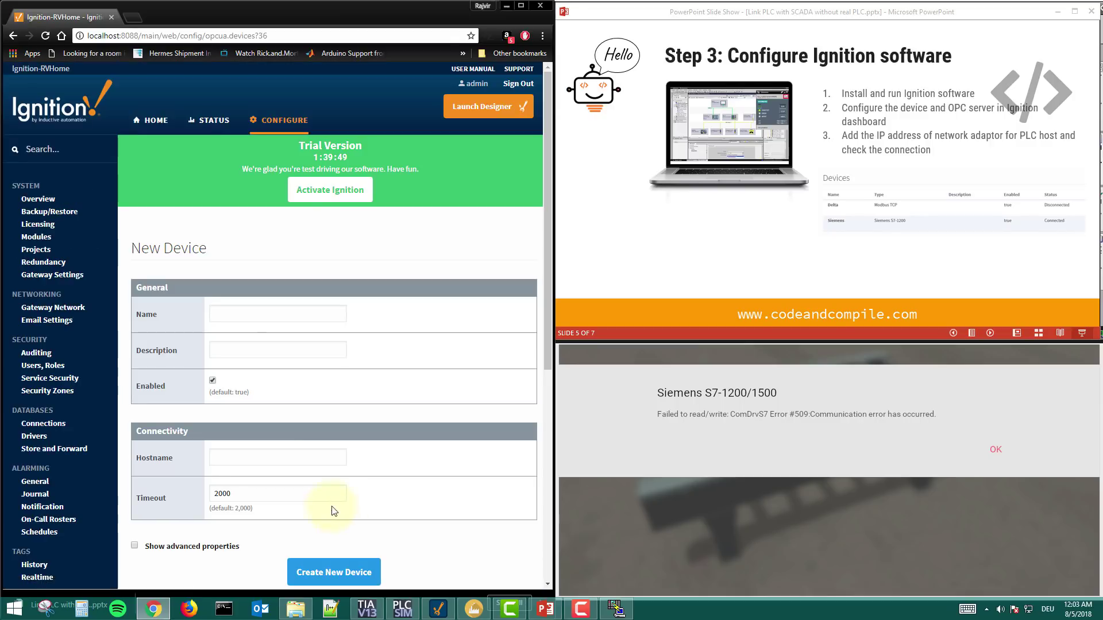
Create the device with the name Siemens and hostname 192.168.1.102, matching the network address in NetToPLCsim.
left_click(236, 314)
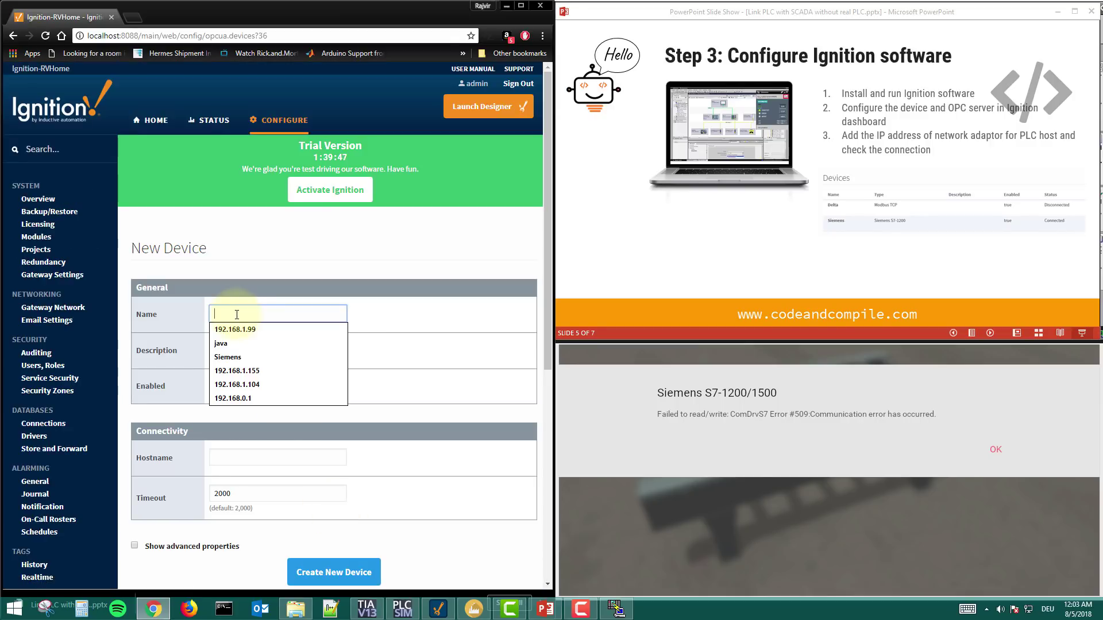
type("Siemens")
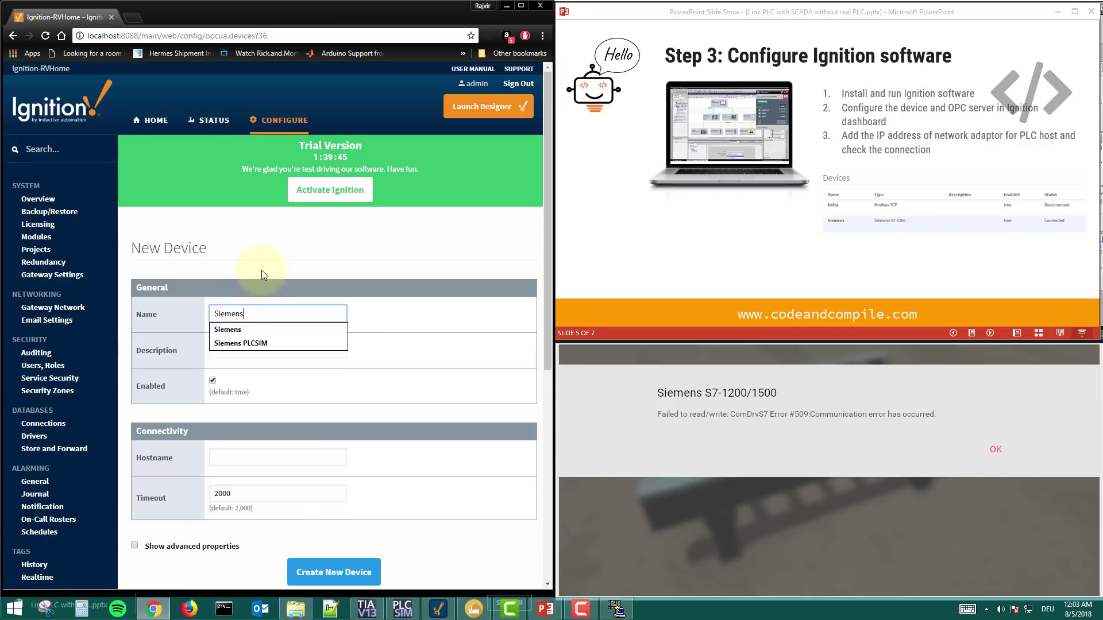
left_click(231, 459)
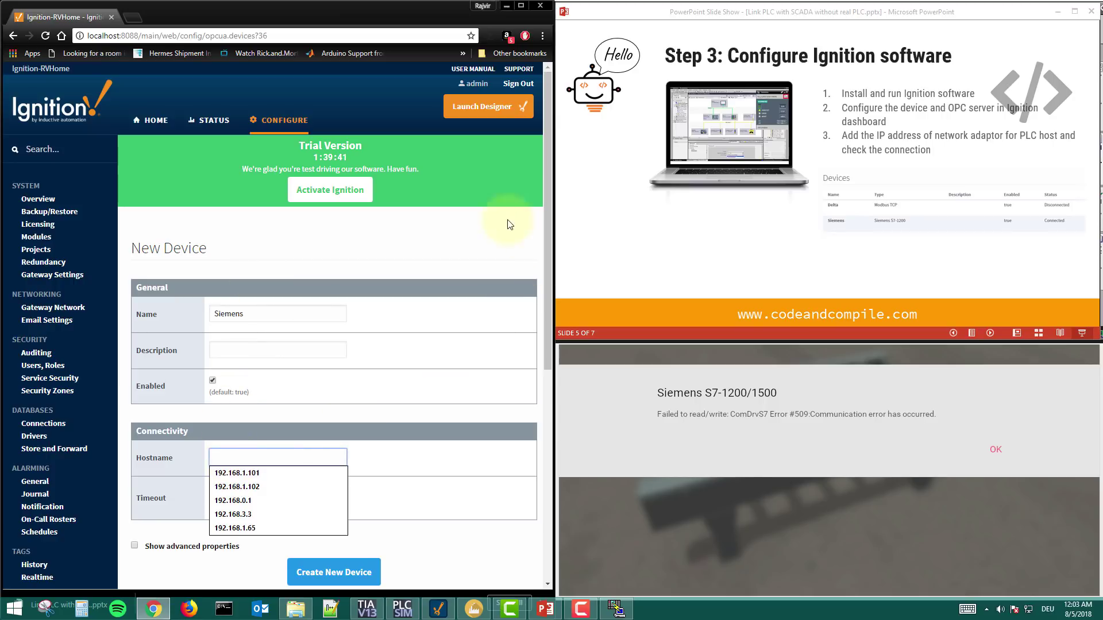
left_click(616, 608)
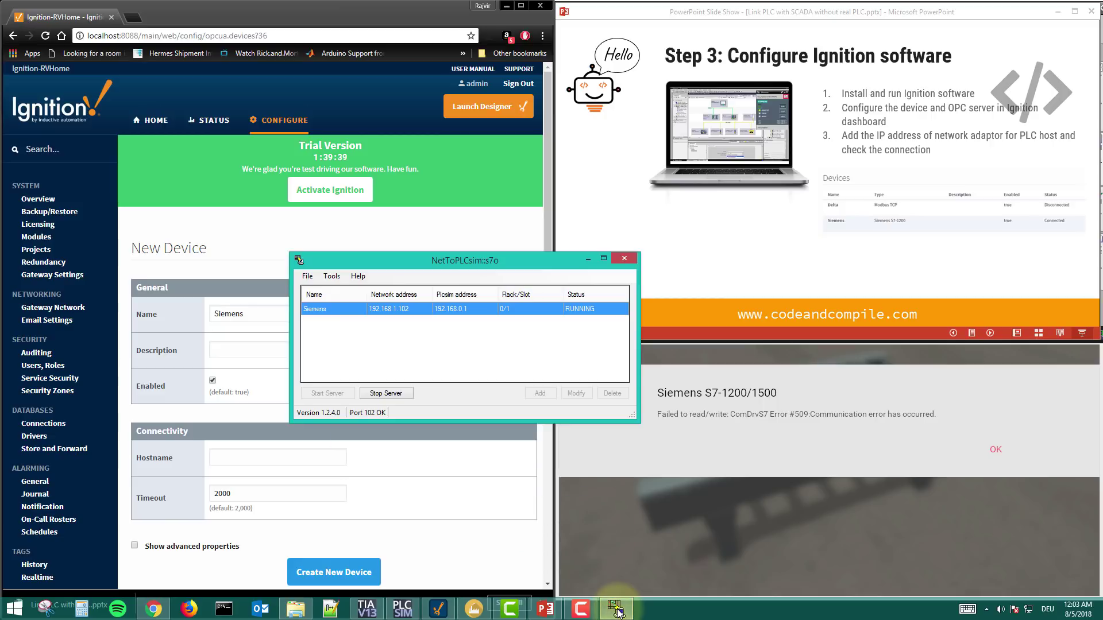
left_click_drag(436, 260, 689, 77)
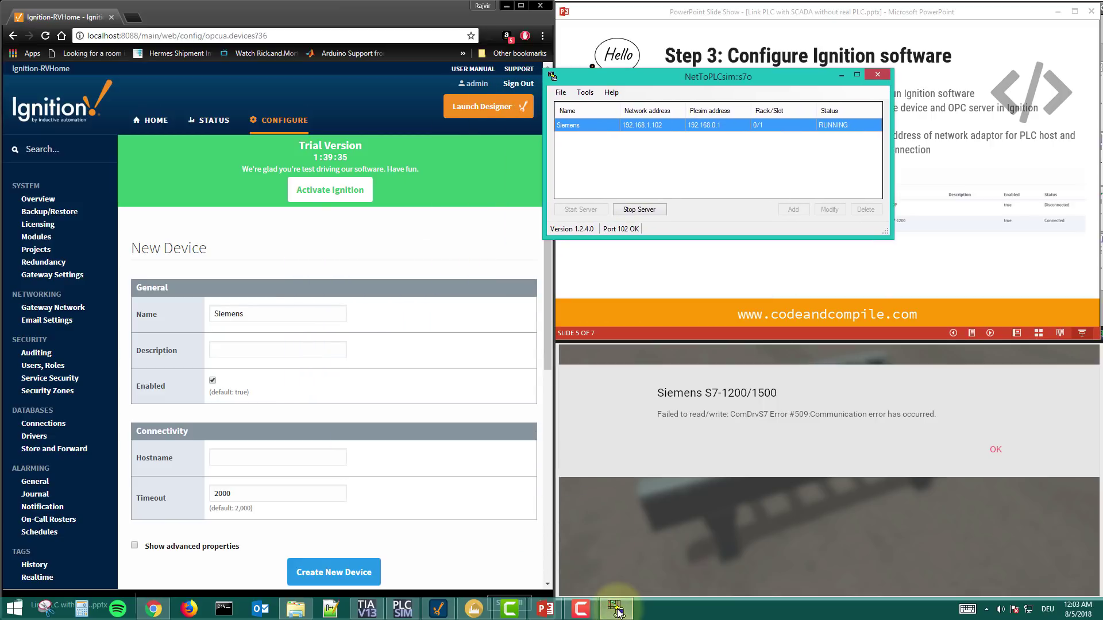
left_click(216, 458)
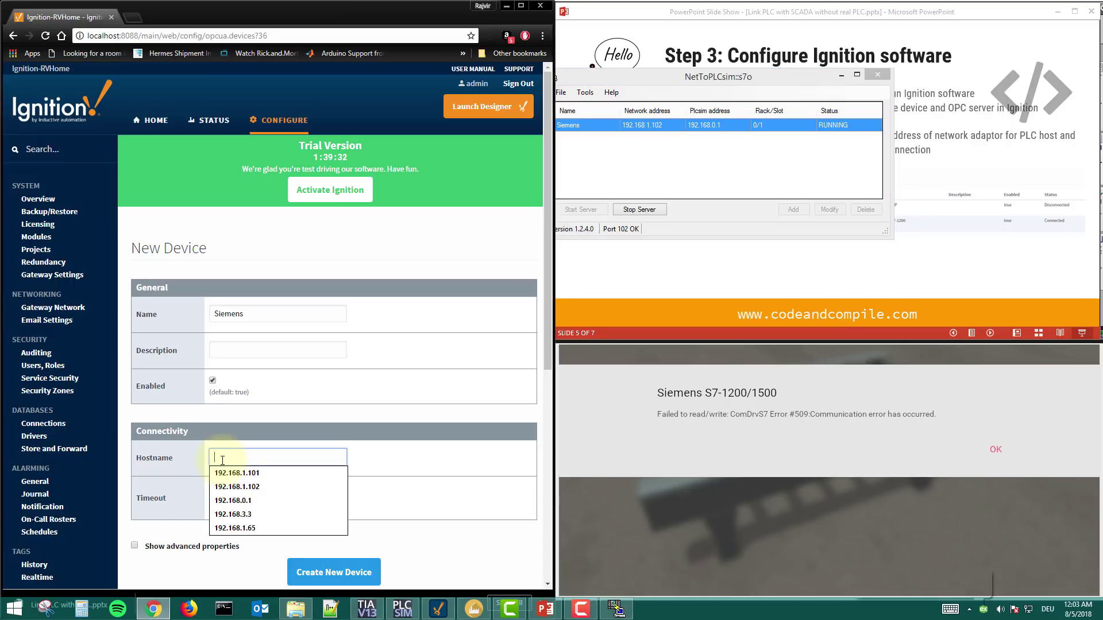
left_click(250, 487)
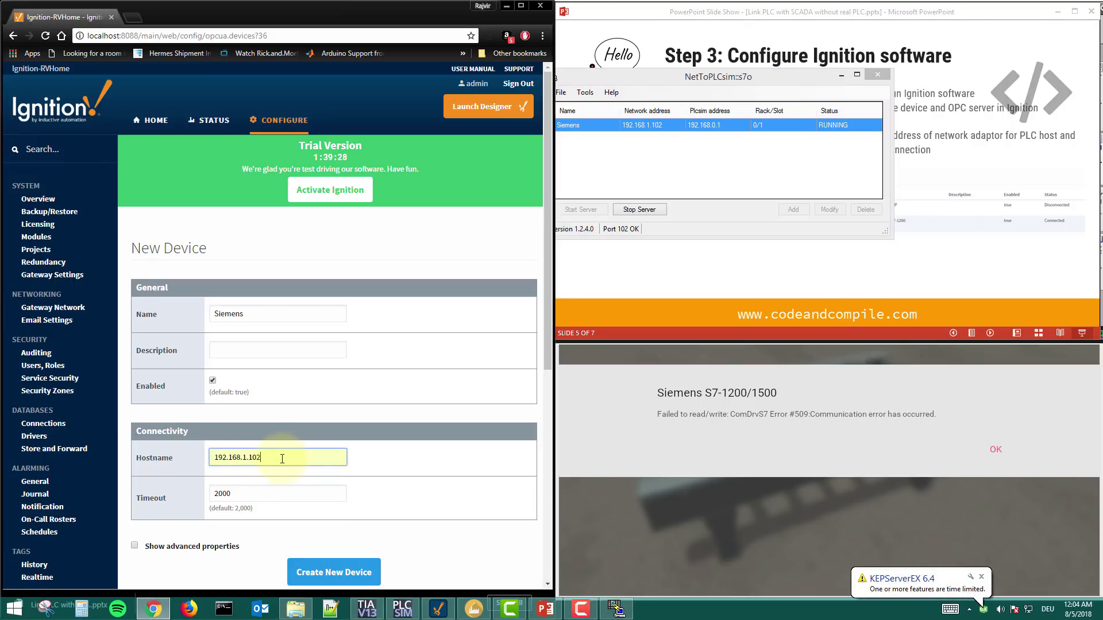
left_click(319, 577)
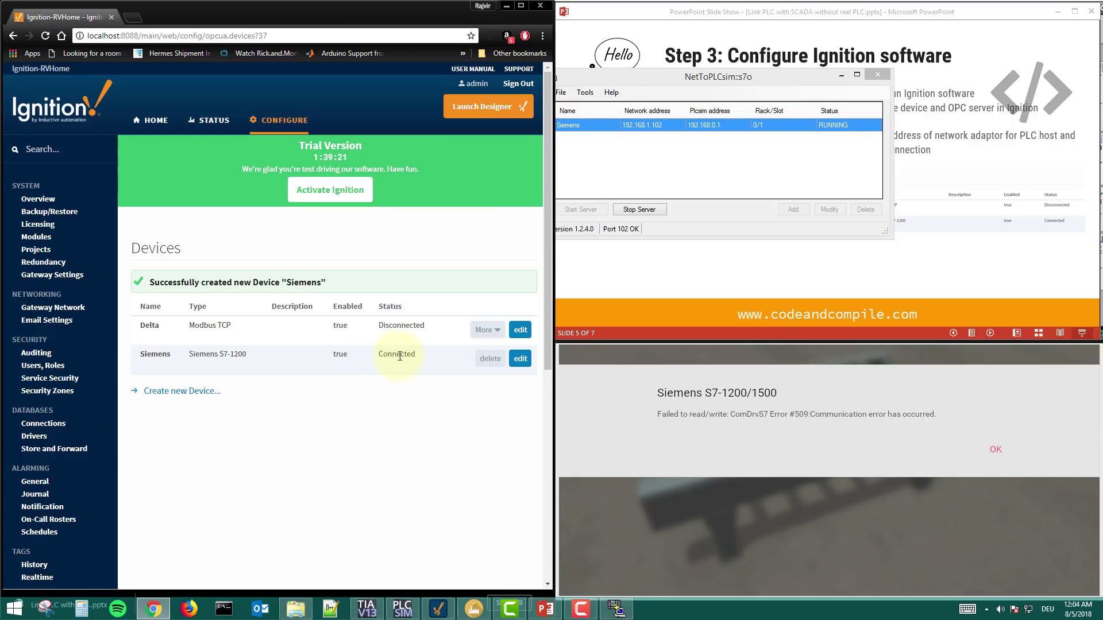
Check the Siemens device's connection status in the device list against the station in NetToPLCsim.
mouse_move(379, 356)
left_mouse_down()
mouse_move(435, 356)
mouse_move(372, 355)
left_mouse_up()
left_click(441, 356)
left_click(636, 131)
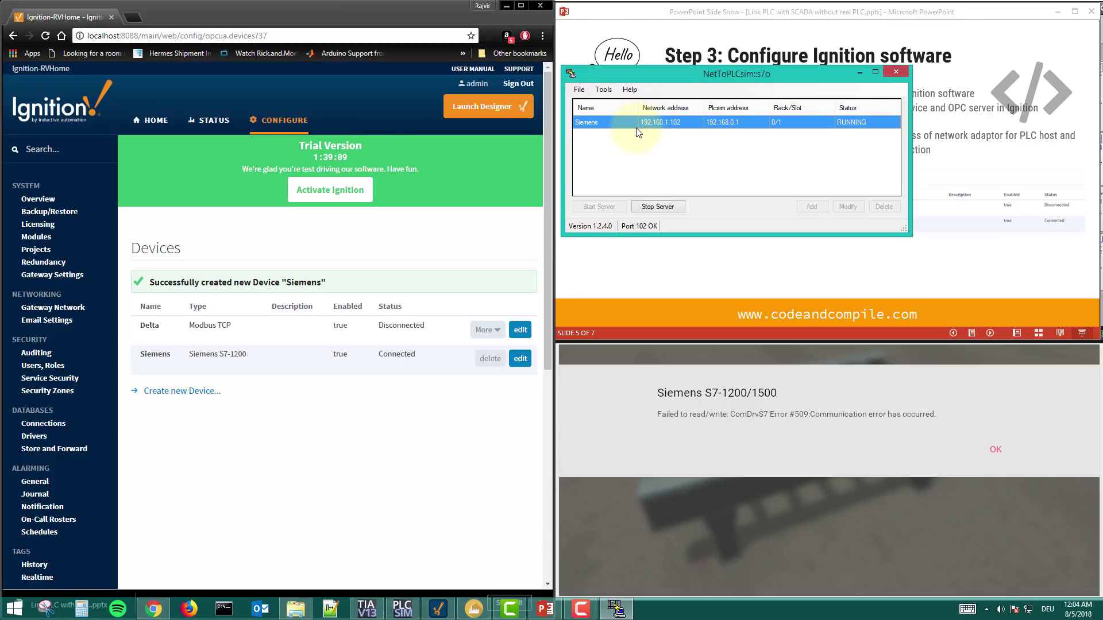
Advance the presentation to the Step 4 slide and minimize the NetToPLCsim window.
left_click(781, 230)
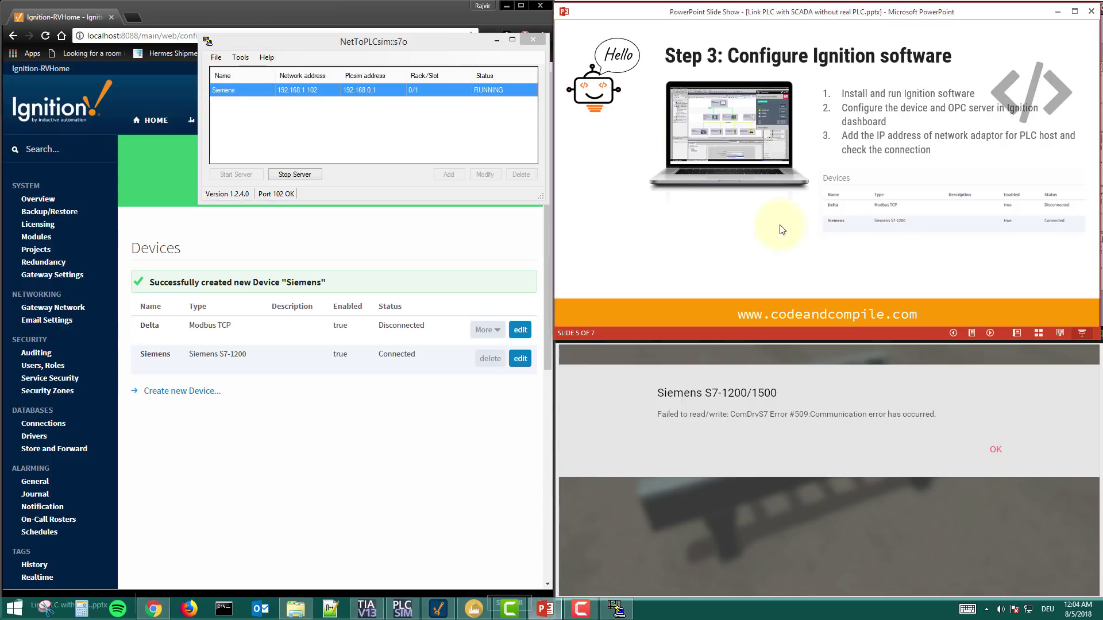
left_click(784, 242)
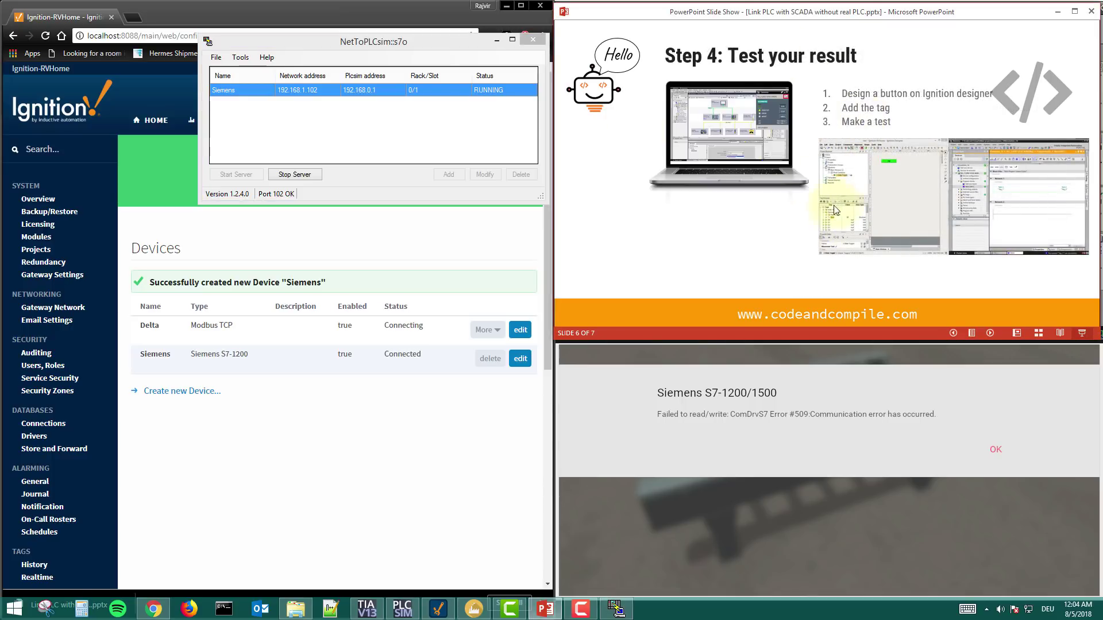
left_click(497, 40)
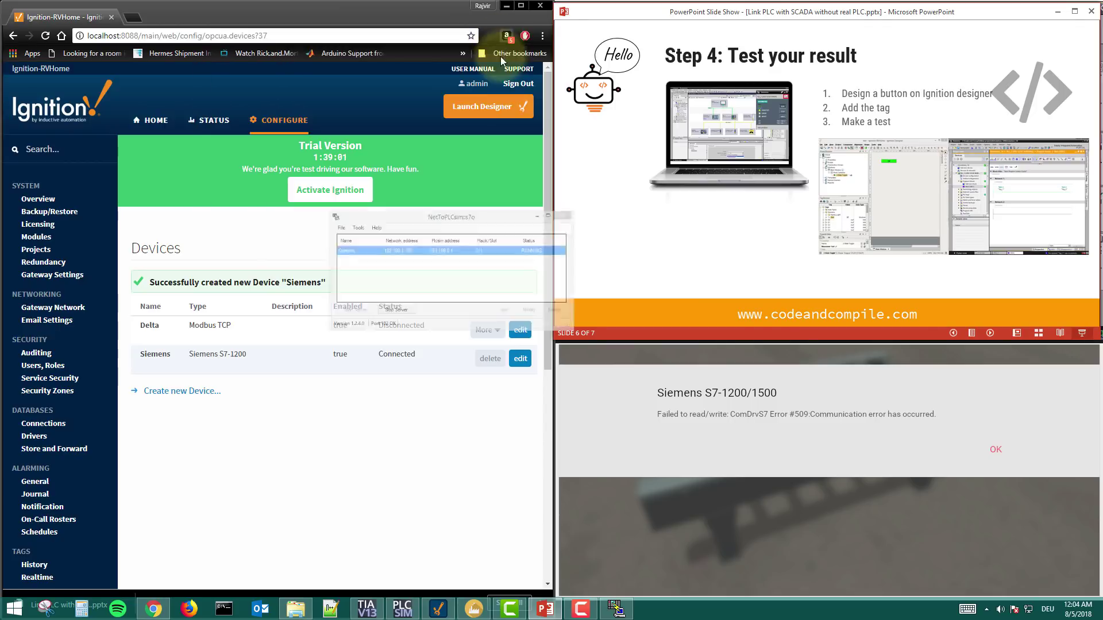
Launch the Ignition Designer from the gateway page, keeping the downloaded file designer (1).jnlp.
left_click(475, 118)
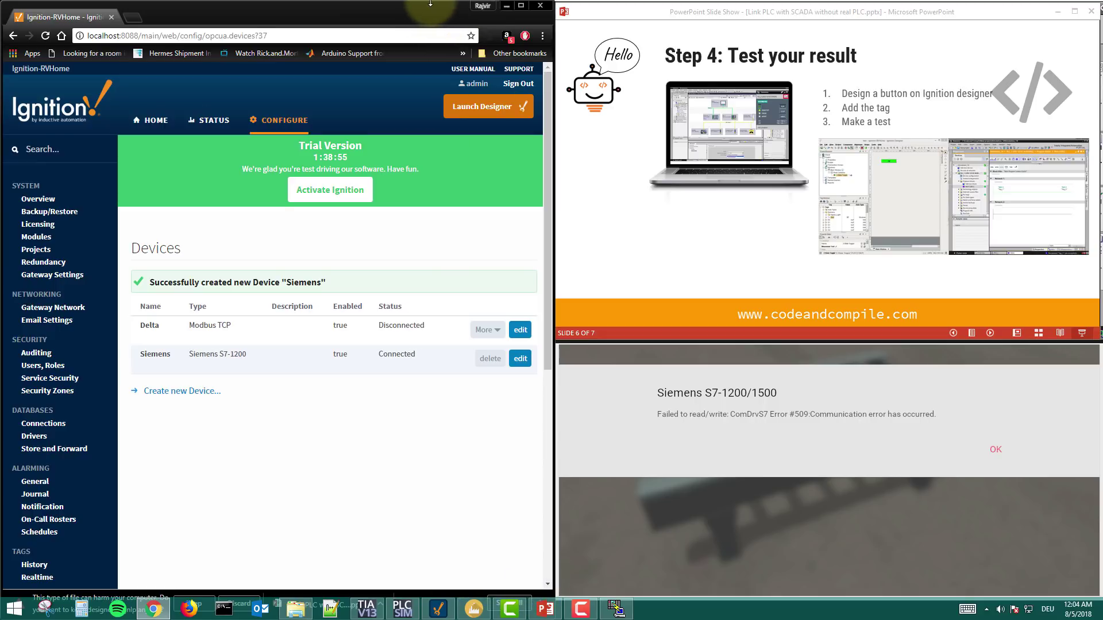
left_click_drag(431, 8, 431, 36)
double_click(431, 36)
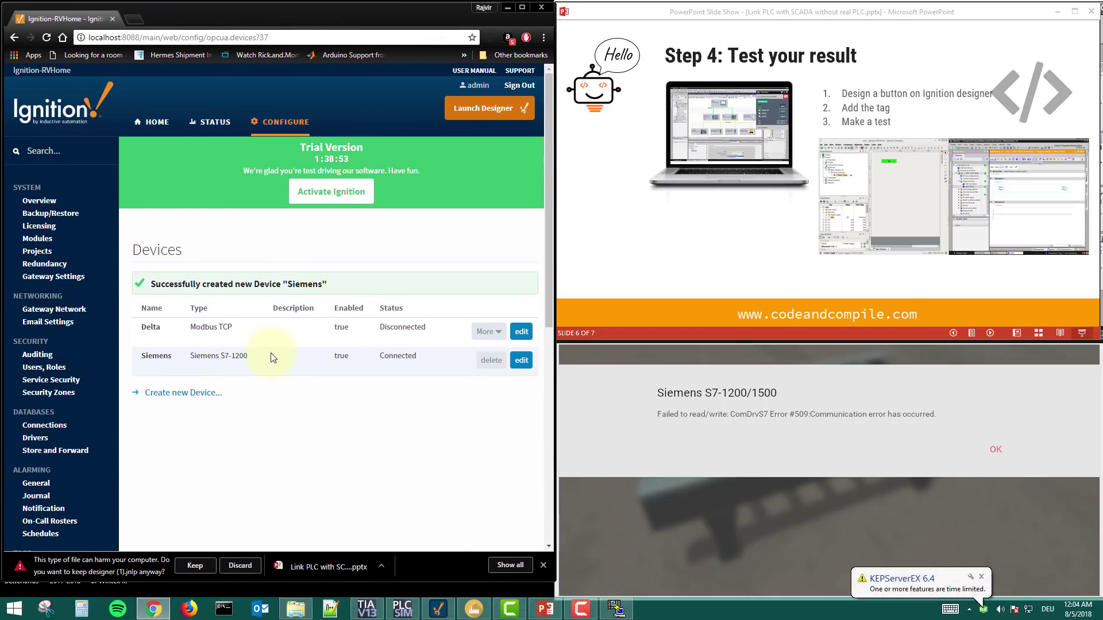
left_click(202, 566)
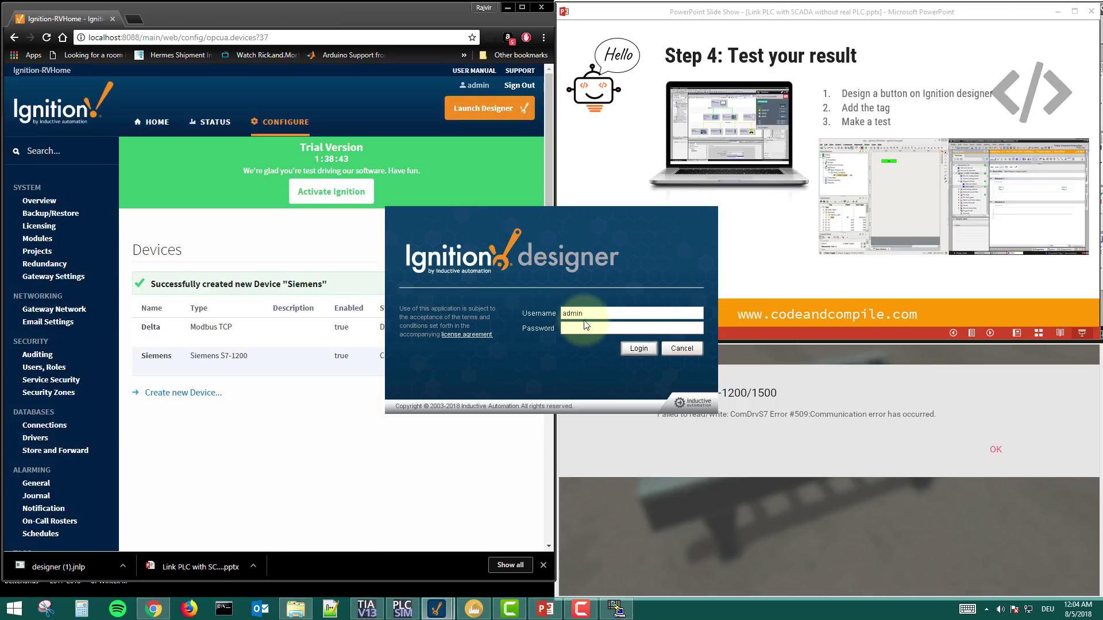
Log in to Ignition Designer with the account password and open the existing project test.
type("assword")
left_click(626, 350)
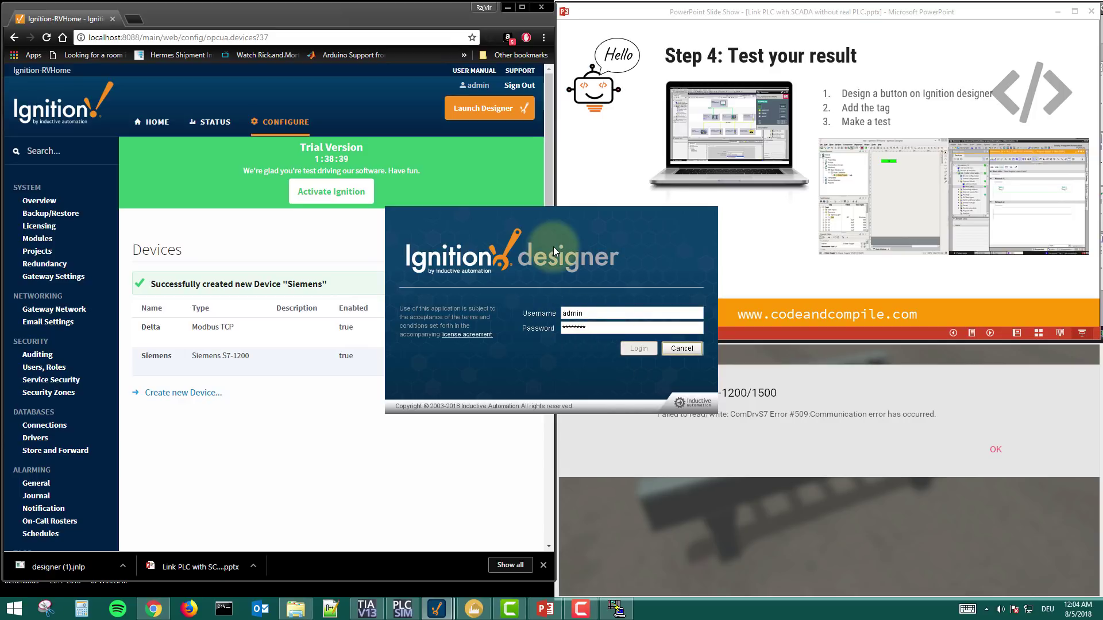
left_click_drag(531, 131, 360, 78)
scroll(298, 290, "down", 3)
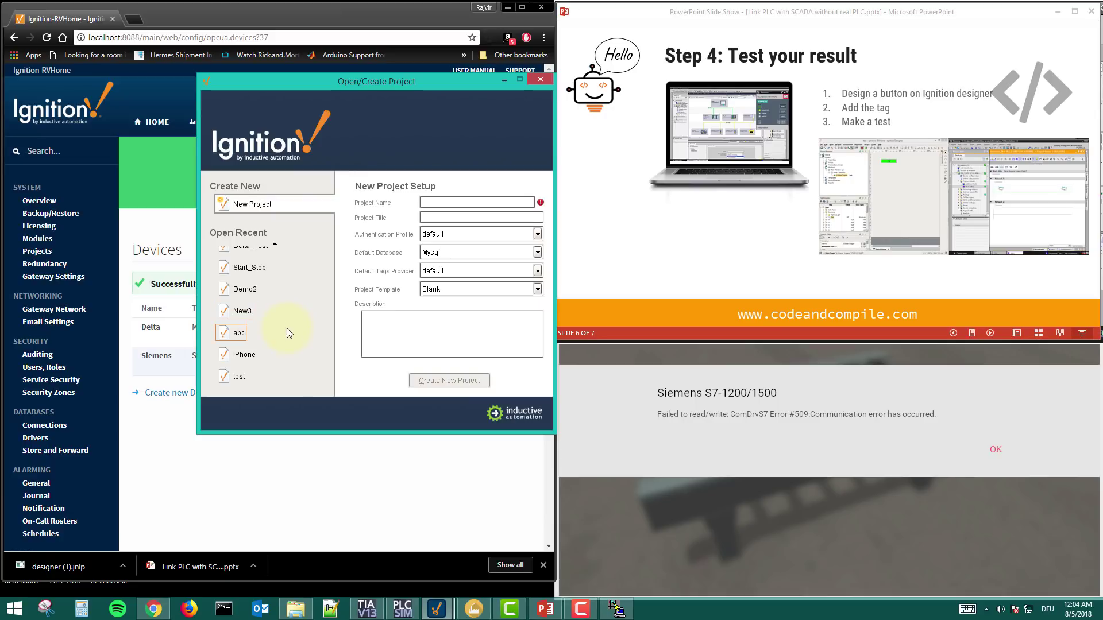
left_click(237, 378)
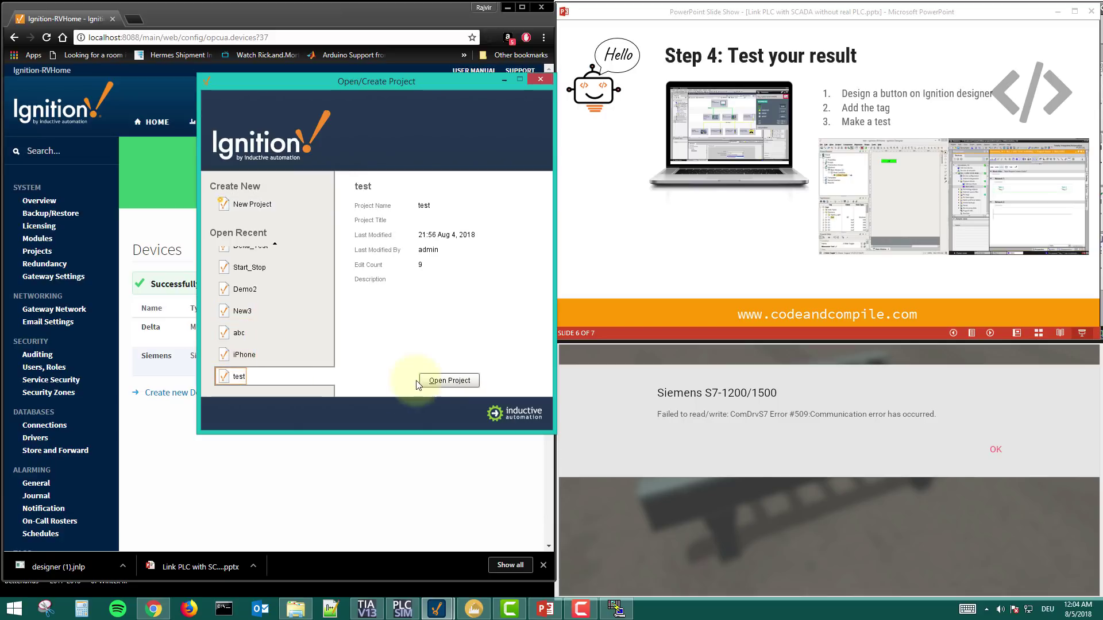
left_click(426, 380)
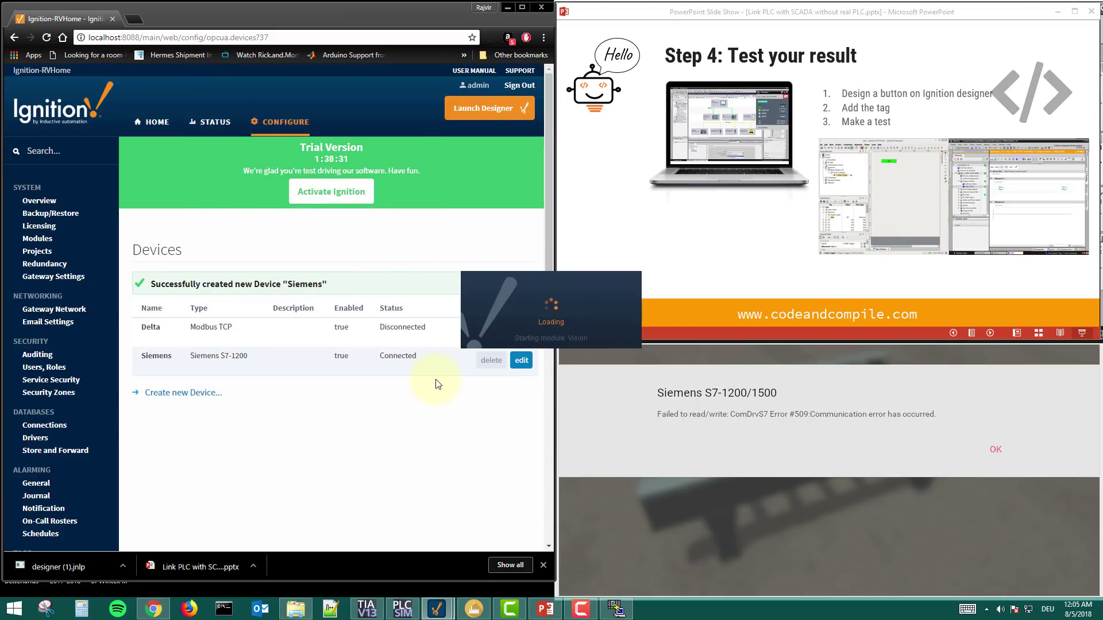
Dismiss the Factory I/O communication error and try to open the project's Main Window in Ignition Designer.
left_click(995, 449)
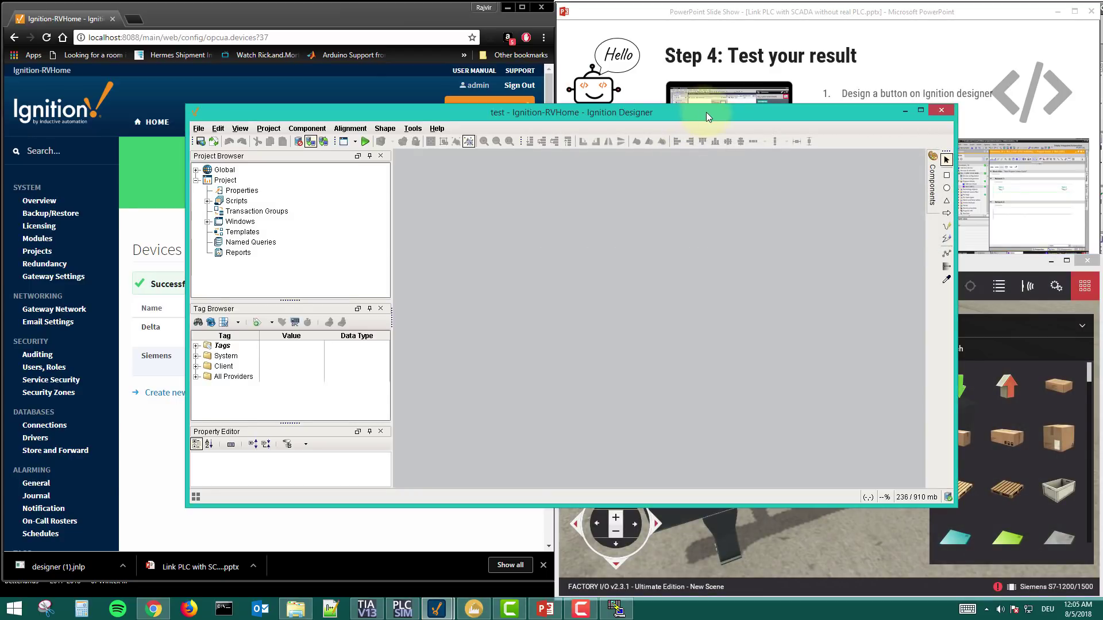
left_click_drag(705, 112, 541, 63)
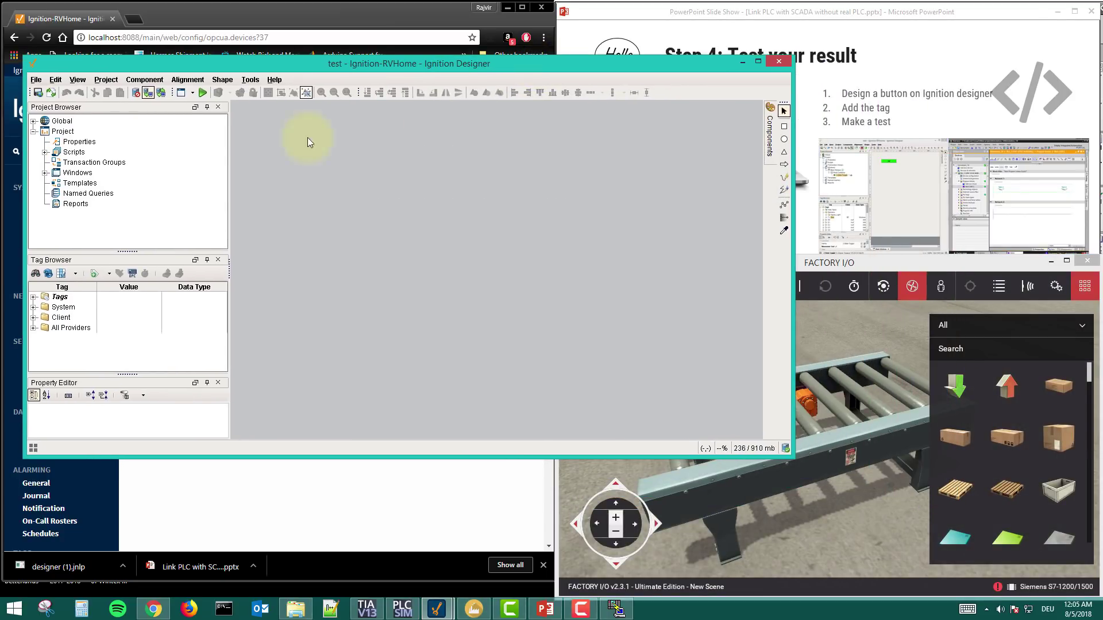
double_click(59, 175)
double_click(80, 183)
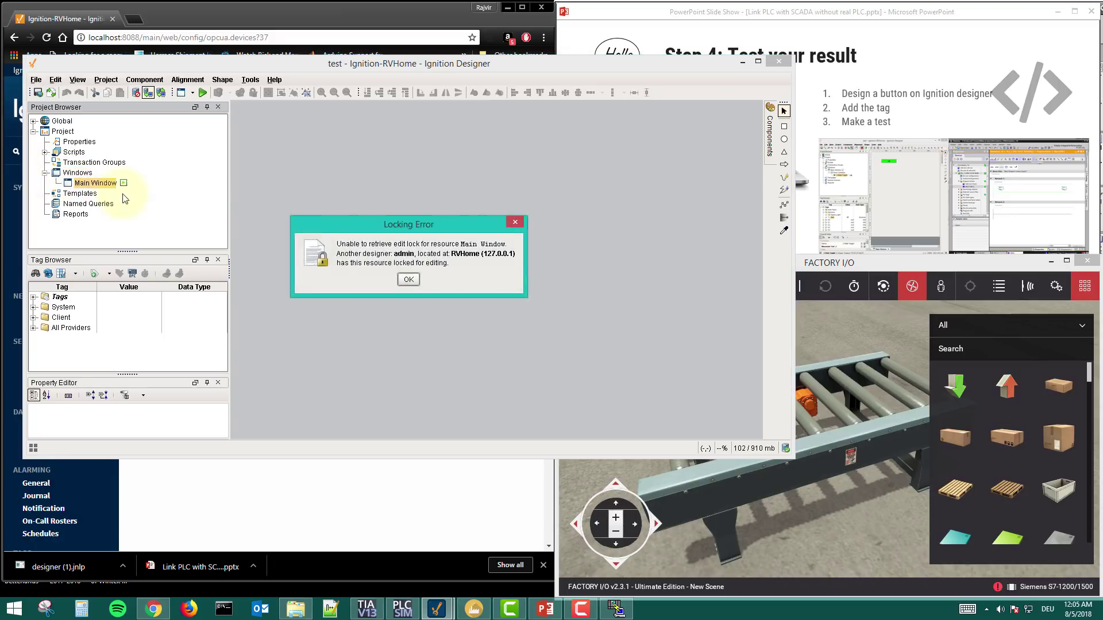
Try again to open the test project's Main Window, dismissing the locking errors.
left_click(408, 279)
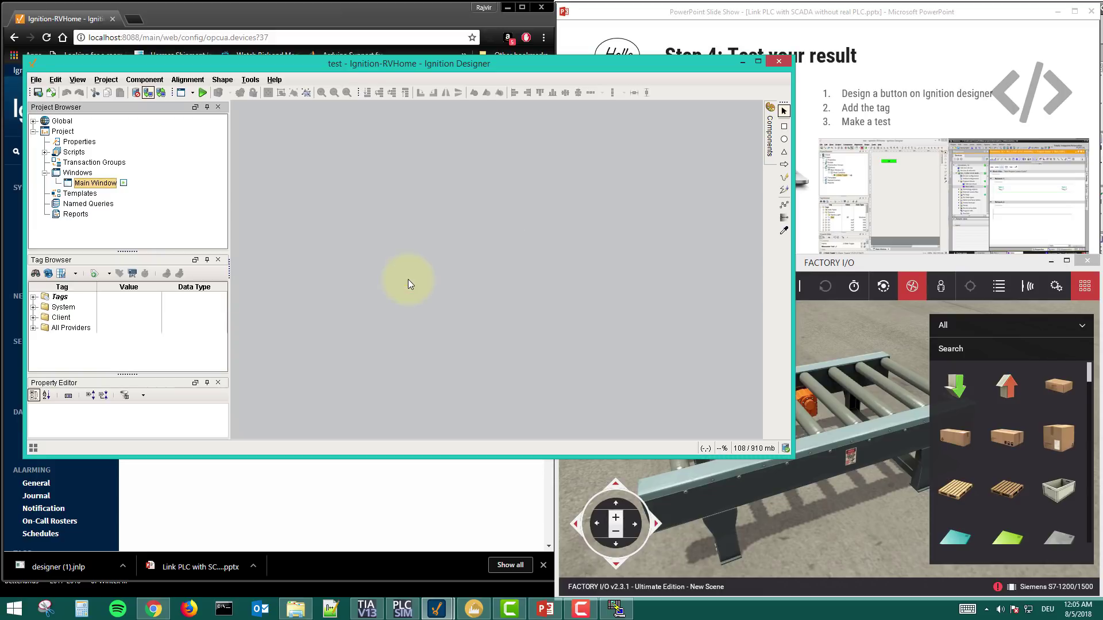
double_click(96, 184)
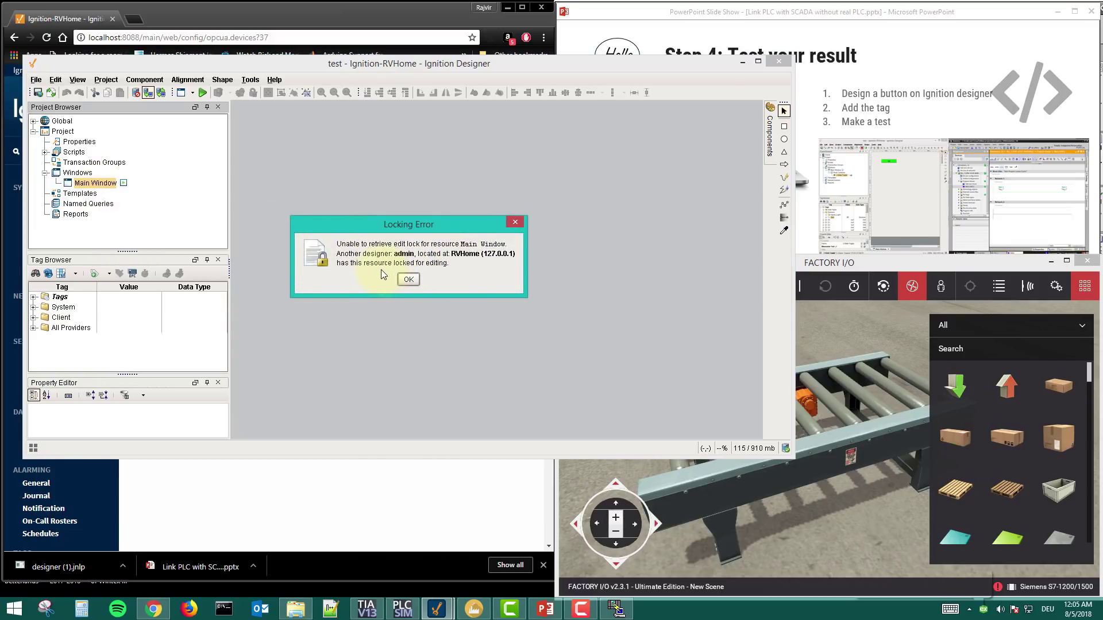
left_click(408, 281)
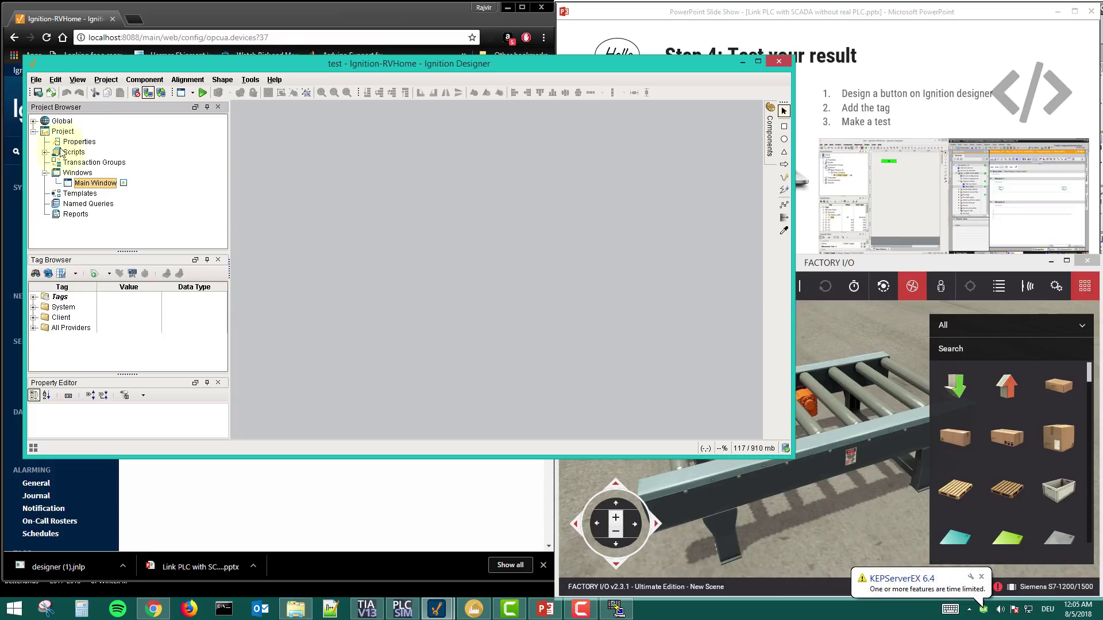
Create a new blank project named Simulation, keeping the default authentication profile, Mysql database and default tags provider.
left_click(36, 79)
left_click(62, 105)
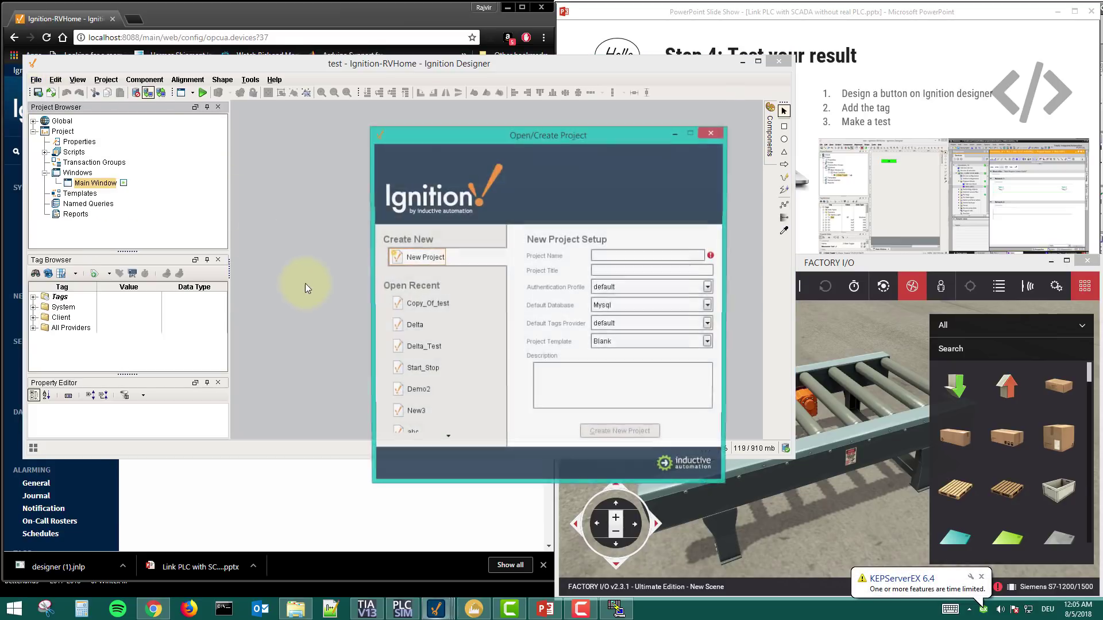
scroll(446, 370, "down", 3)
scroll(439, 381, "up", 3)
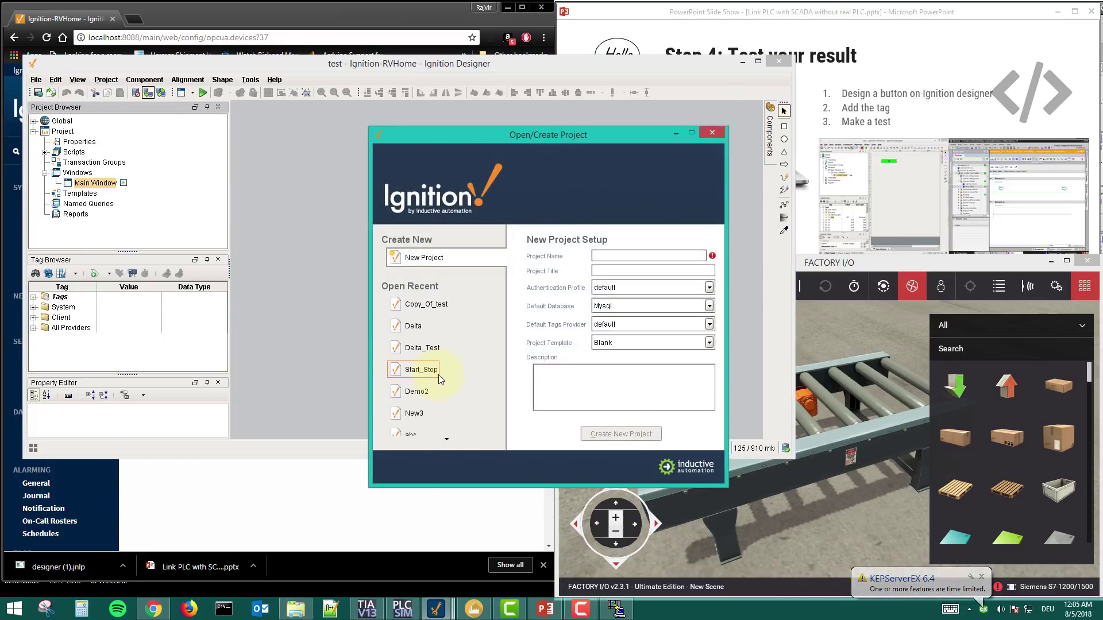
left_click(612, 255)
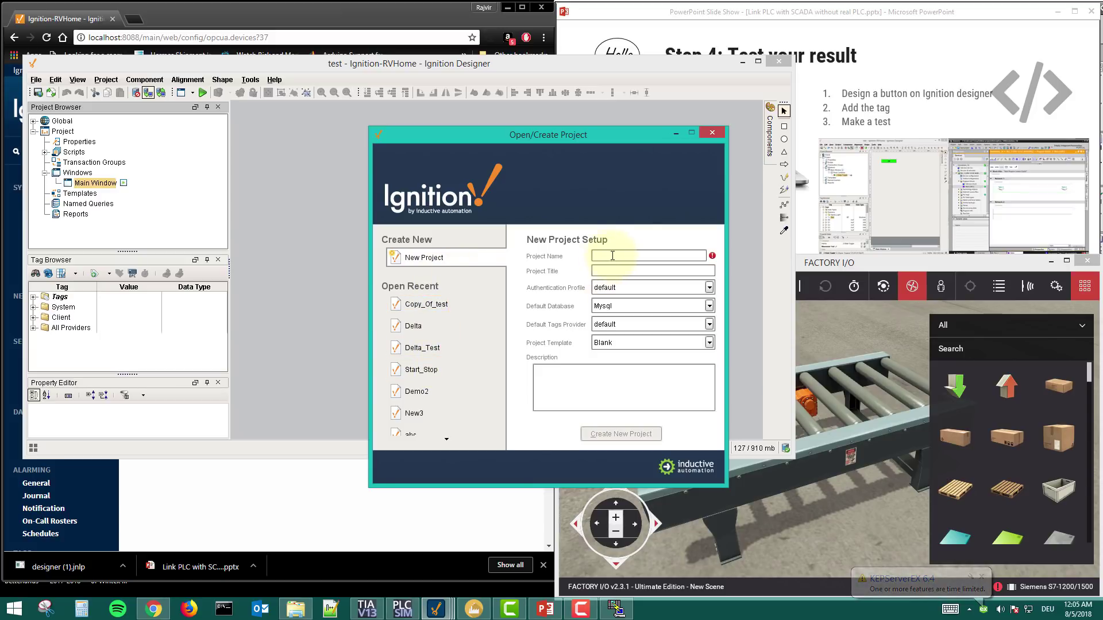
type("Simulation")
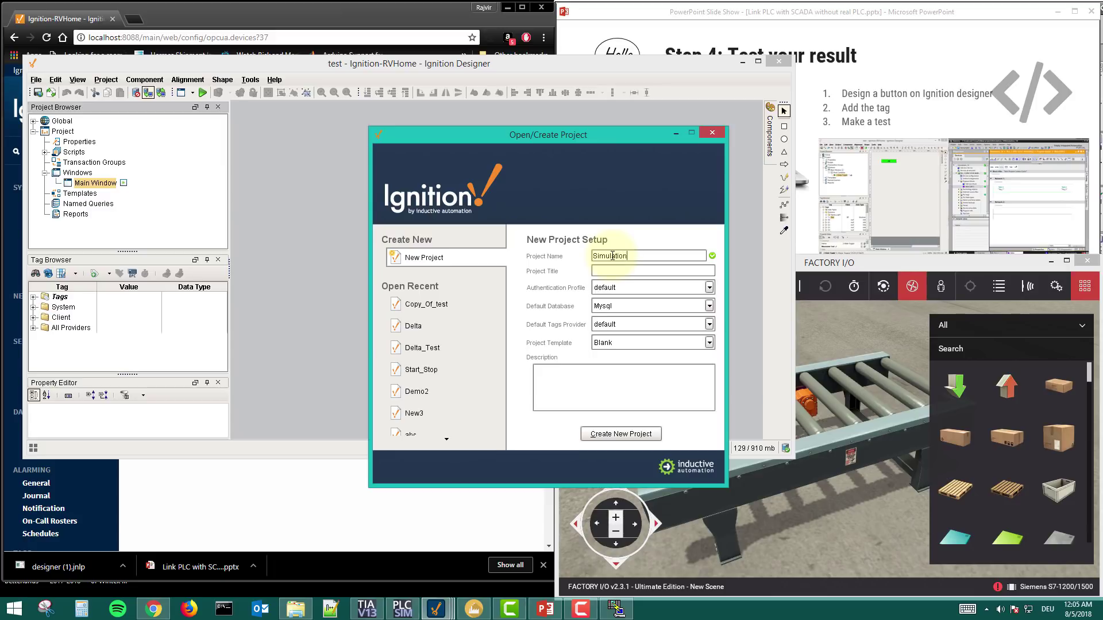
left_click(608, 433)
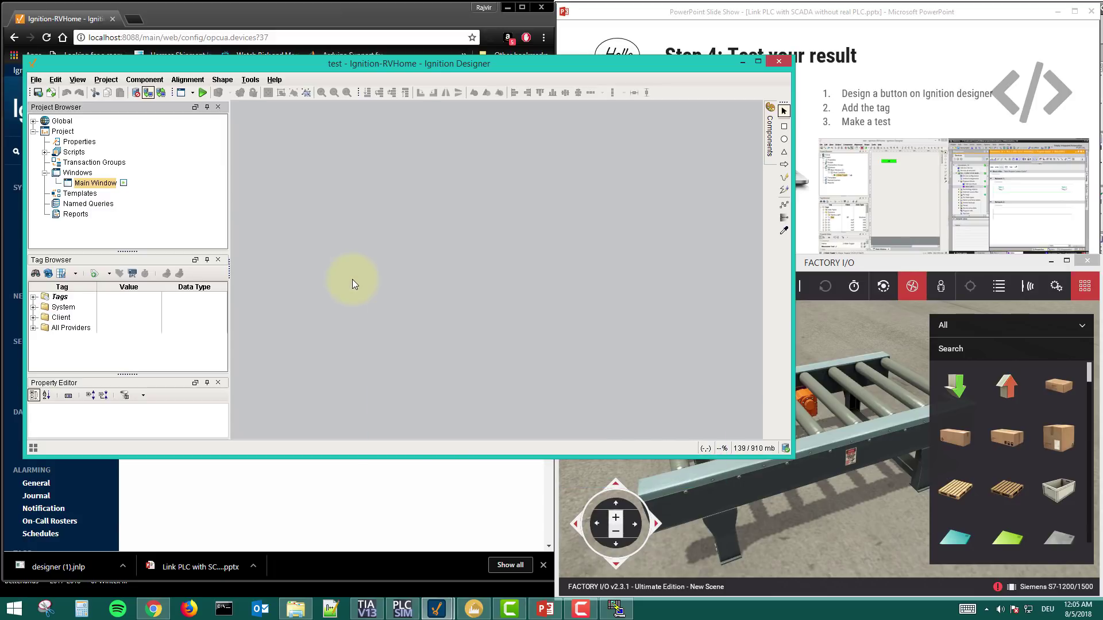
Add a main window to the Simulation project's Windows.
left_click(67, 177)
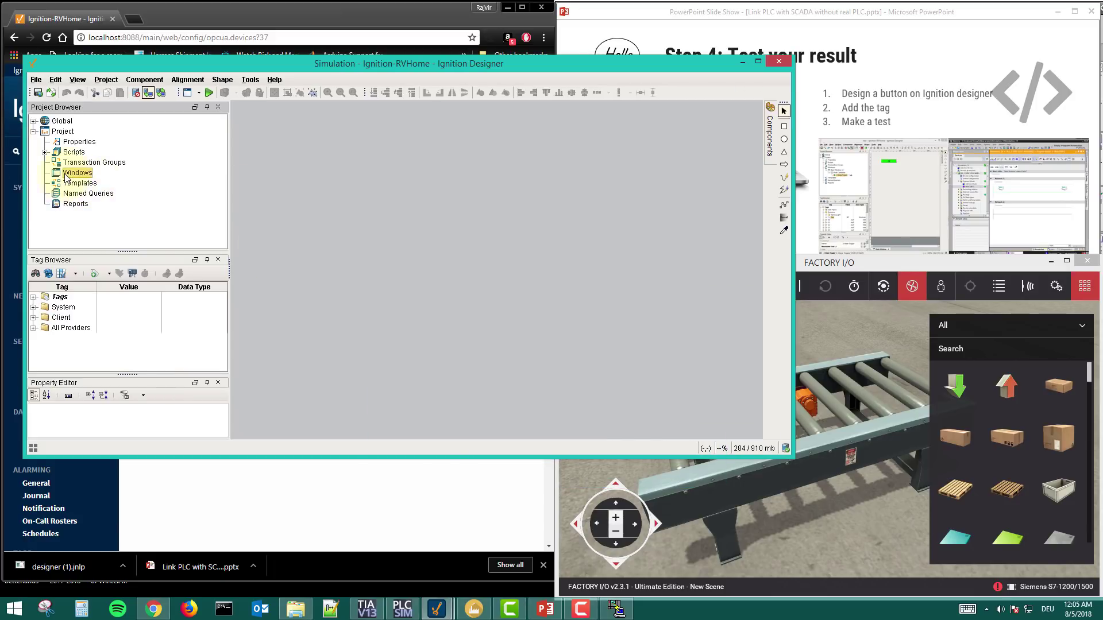
right_click(97, 173)
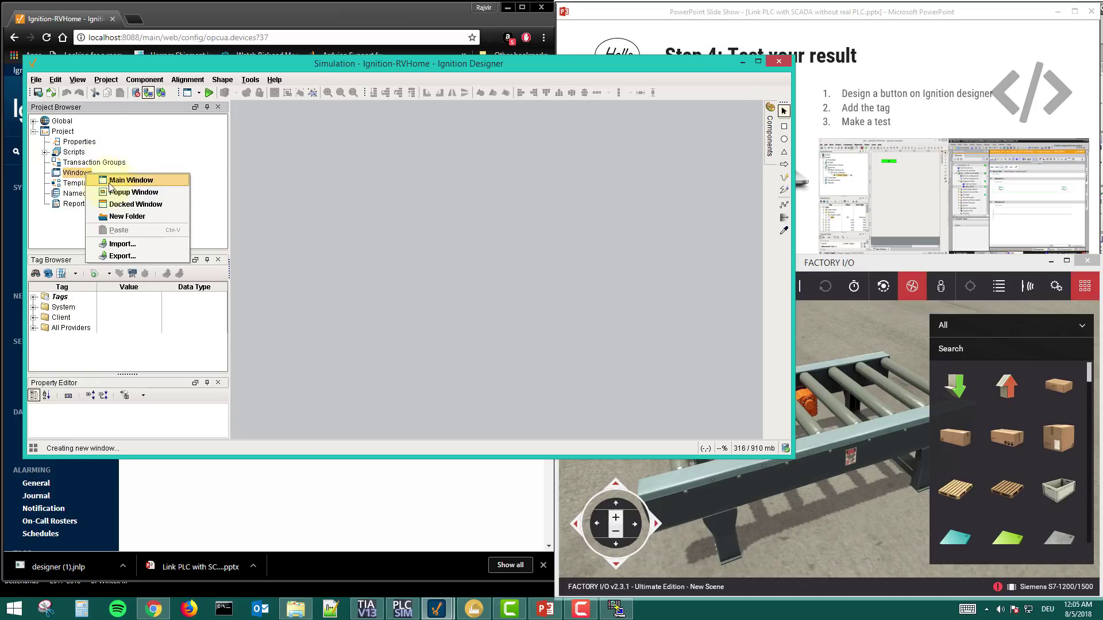
left_click(126, 180)
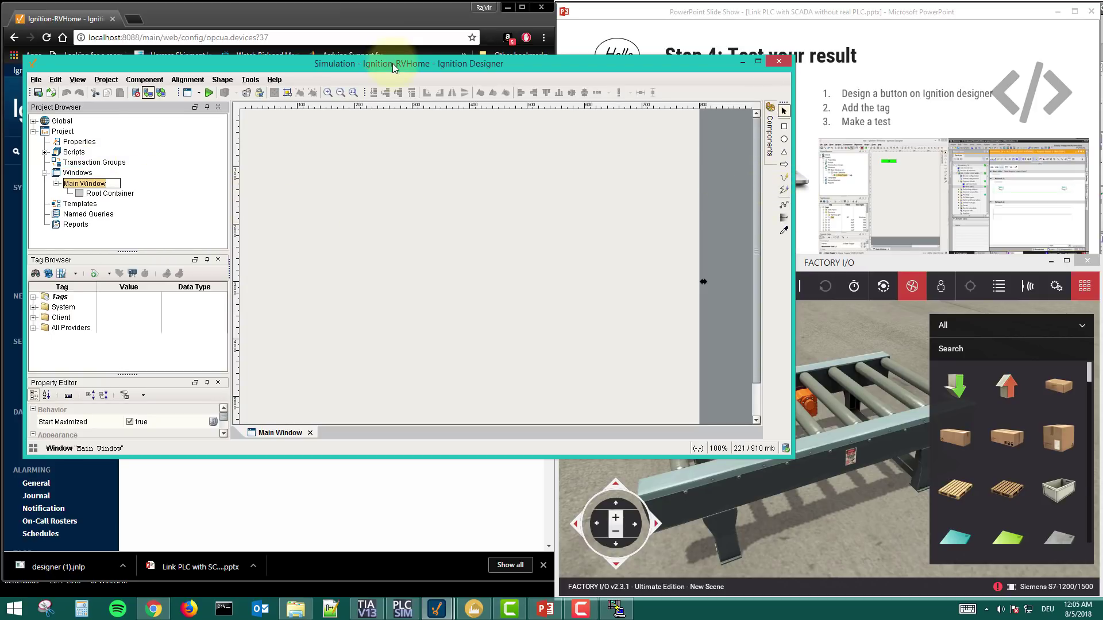
Bring the TIA Portal project to the front and move and narrow the Designer window so the ladder program stays visible.
left_click(367, 609)
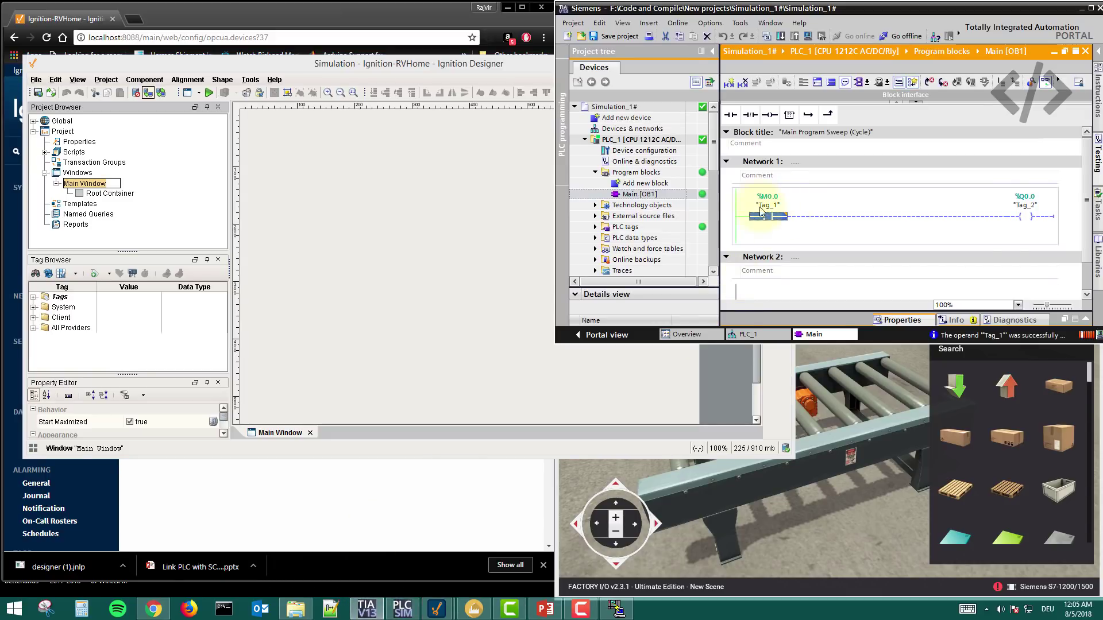
left_click(520, 218)
left_click_drag(494, 64, 481, 190)
left_click_drag(780, 251, 707, 251)
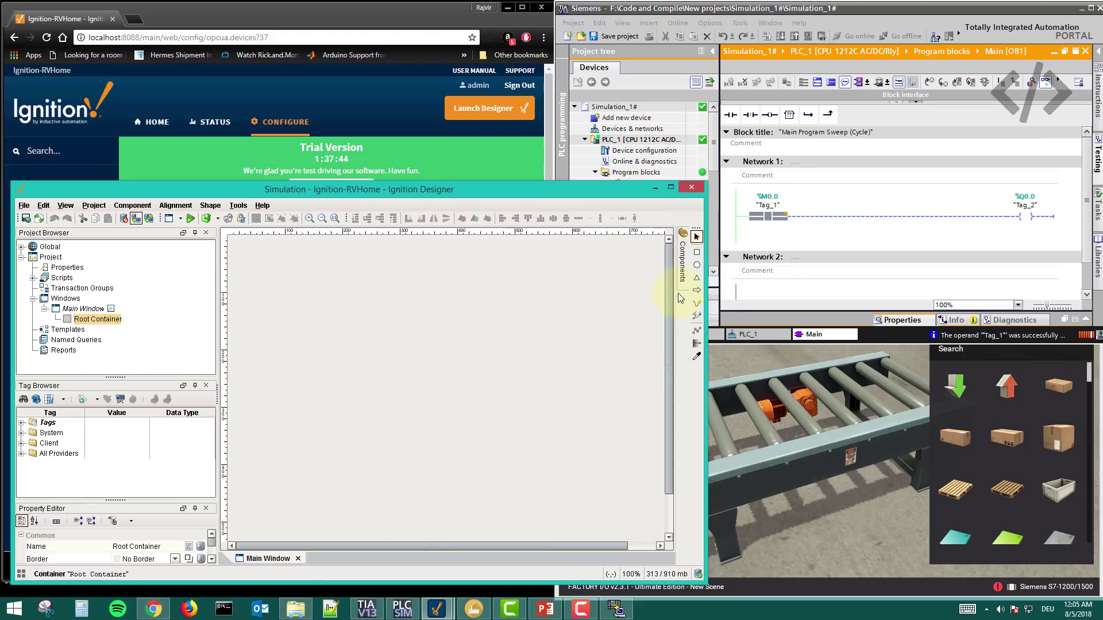
Place a 2-State Toggle button near the upper-left corner of the Main Window canvas.
mouse_move(685, 255)
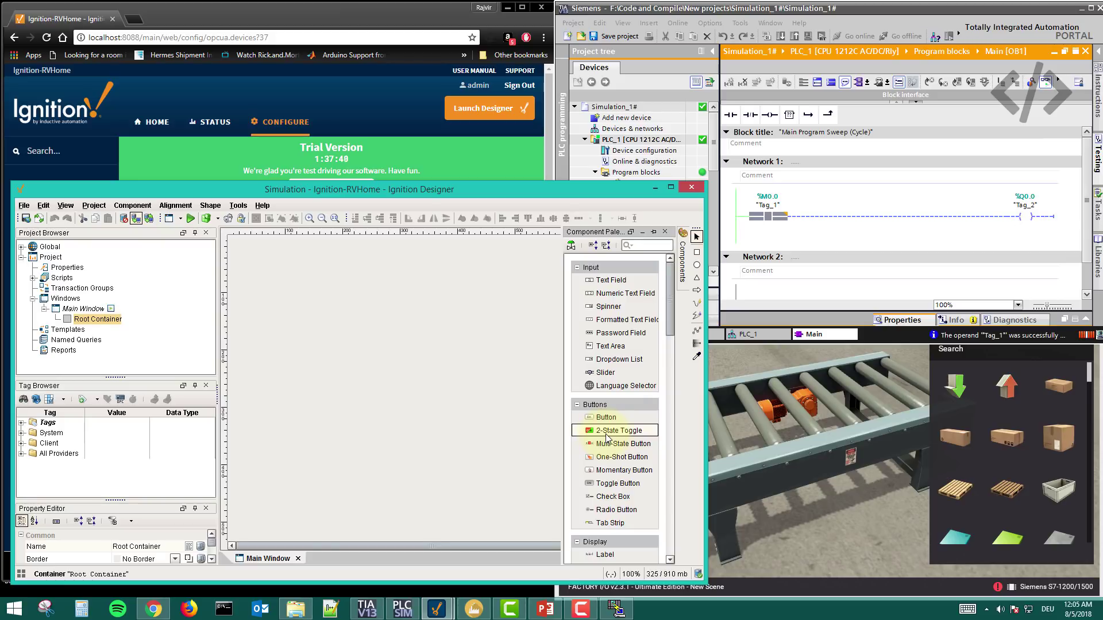
left_click_drag(607, 438, 283, 264)
left_click(285, 290)
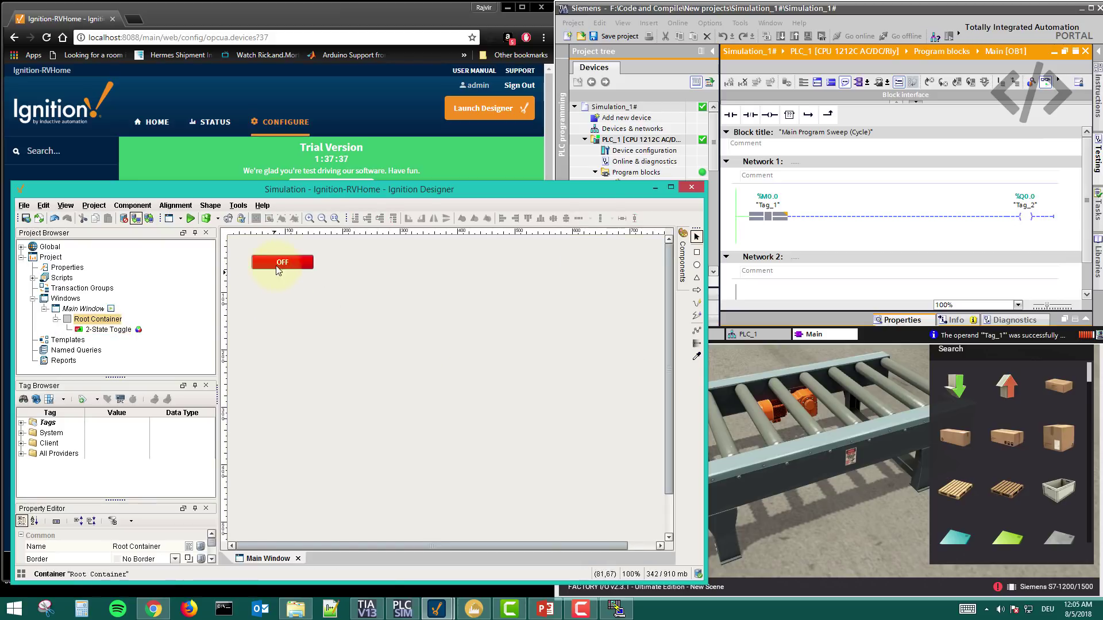
Start a new OPC tag under Tags and move the Tag Editor clear of the ladder program.
left_click(21, 423)
right_click(51, 424)
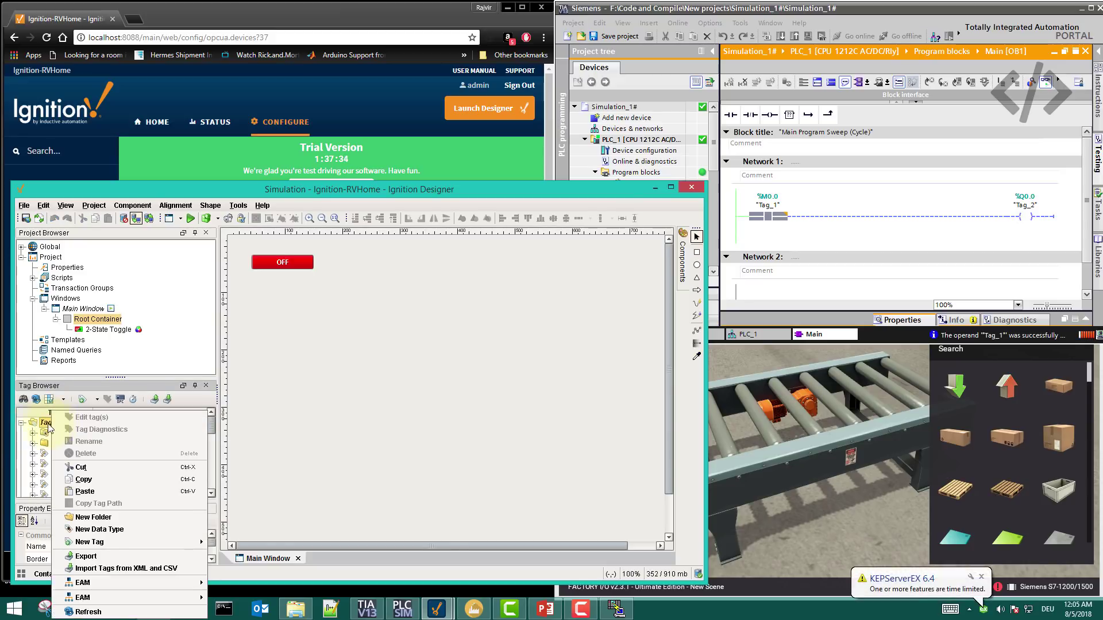
mouse_move(176, 543)
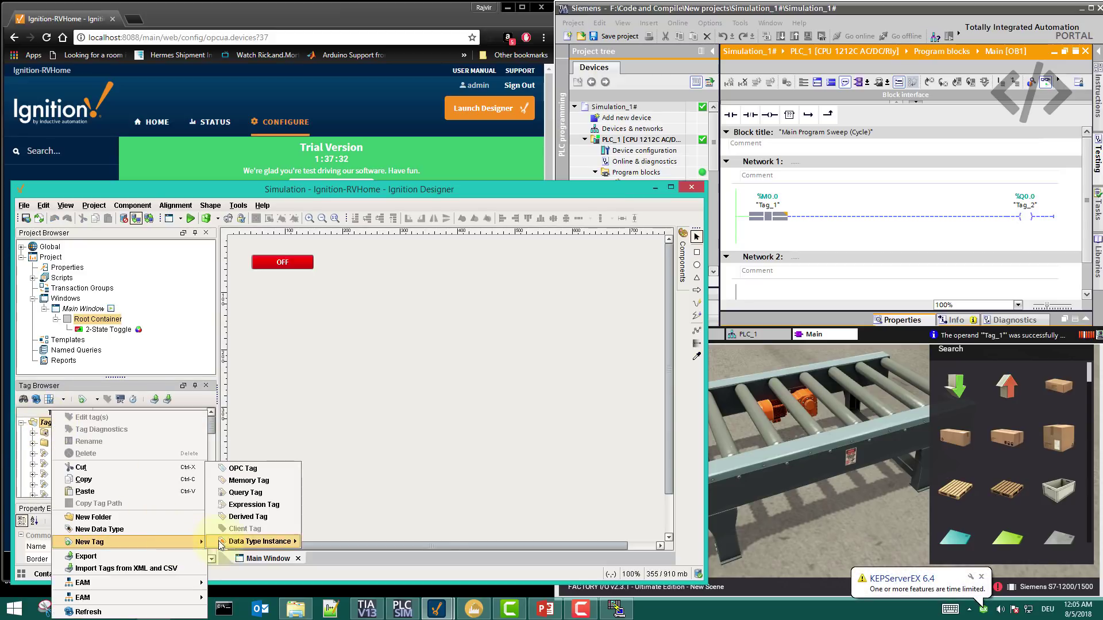
left_click(241, 469)
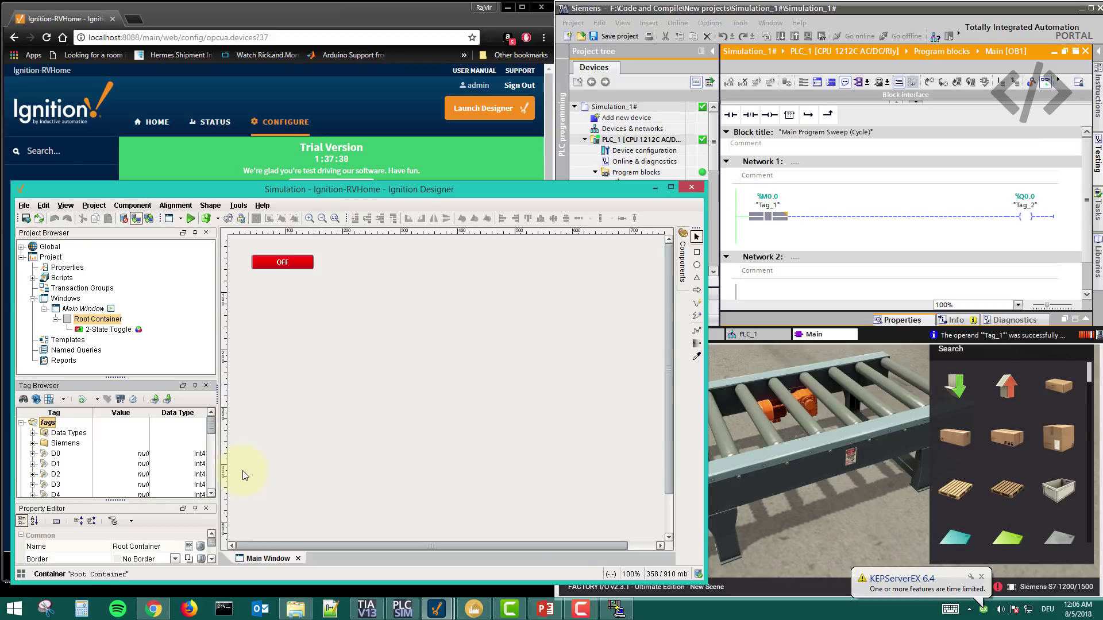
left_click_drag(725, 324, 430, 211)
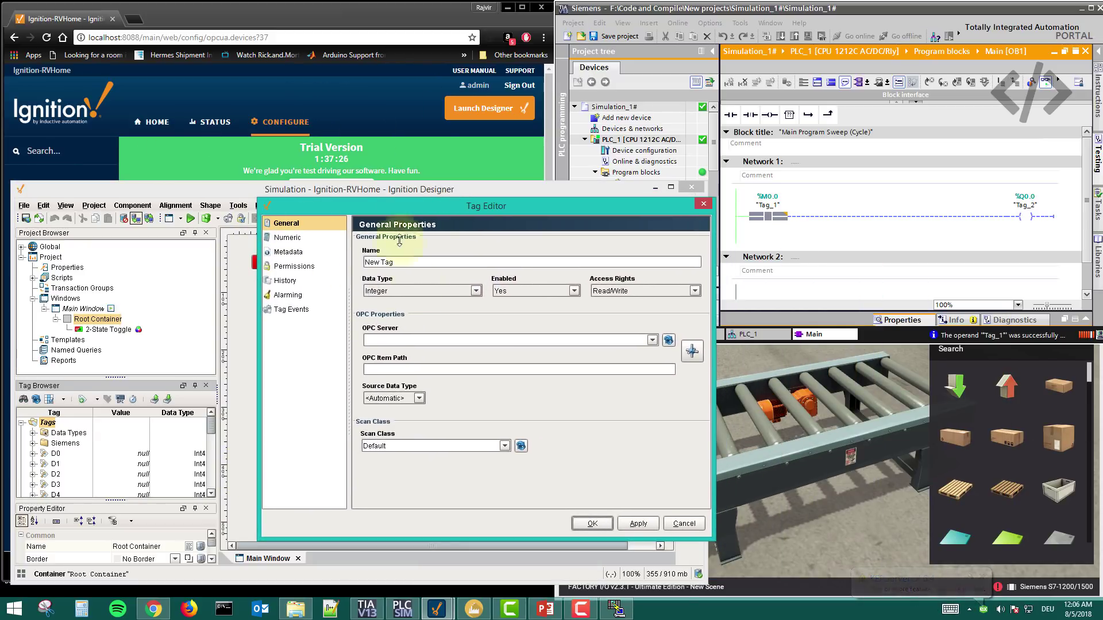
Switch to the Ignition gateway page, widen the browser window and examine the OPC Connections status.
left_click(365, 115)
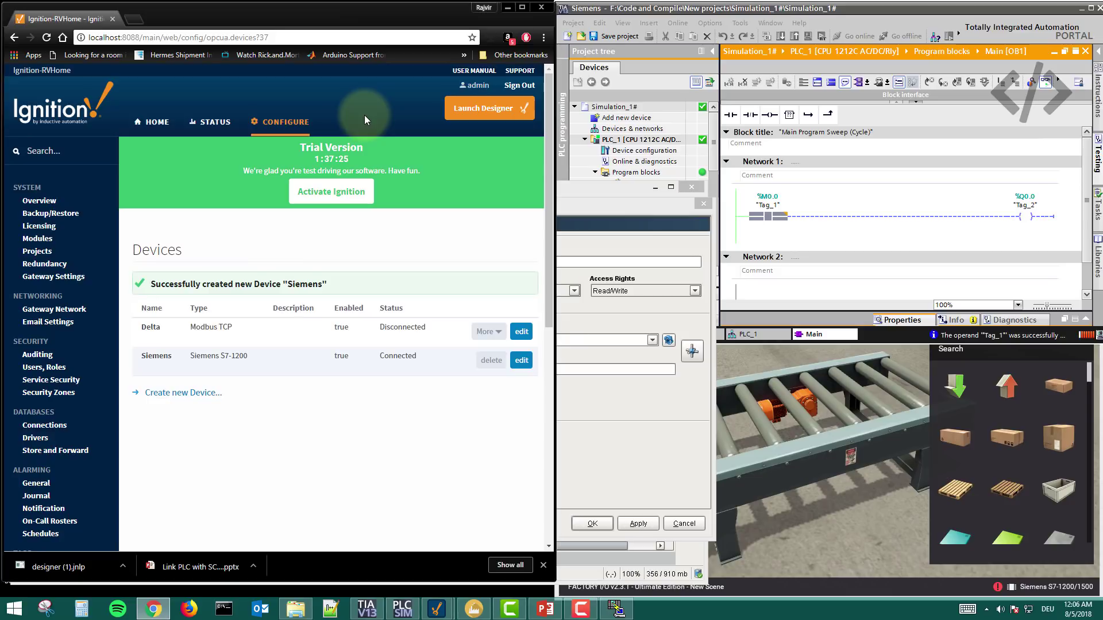
left_click(198, 120)
scroll(426, 294, "down", 3)
scroll(425, 295, "down", 5)
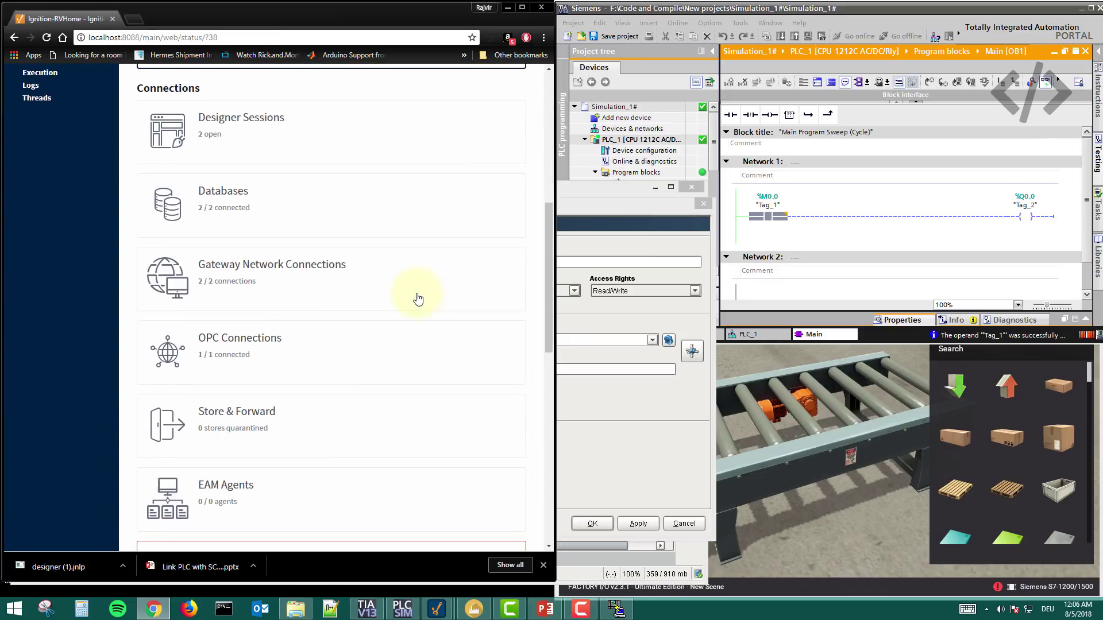
left_click_drag(560, 221, 727, 222)
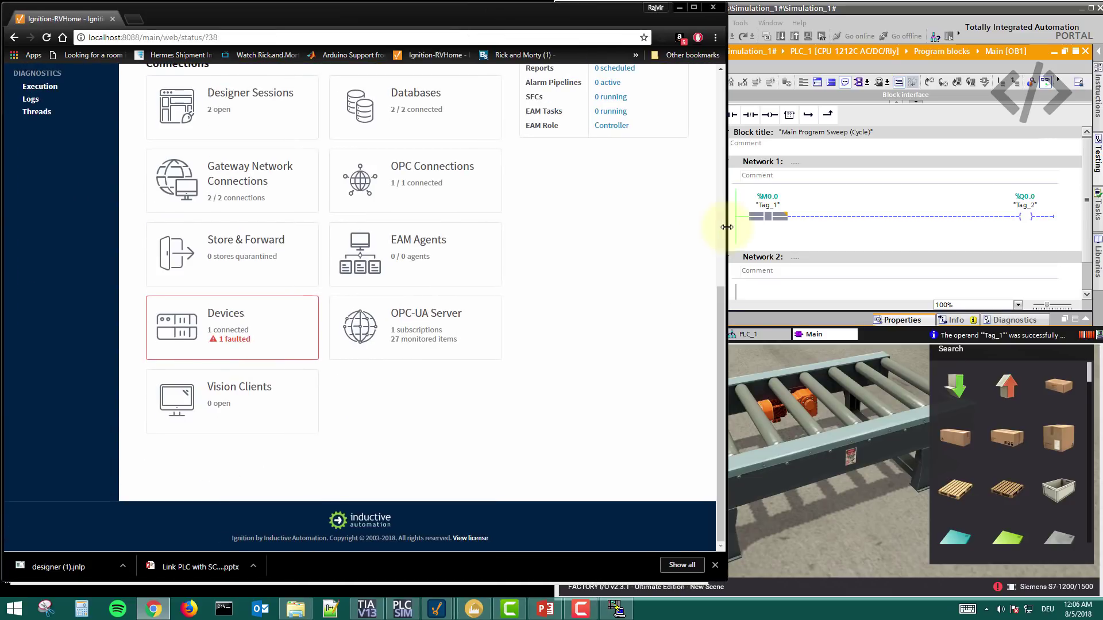
scroll(584, 295, "up", 3)
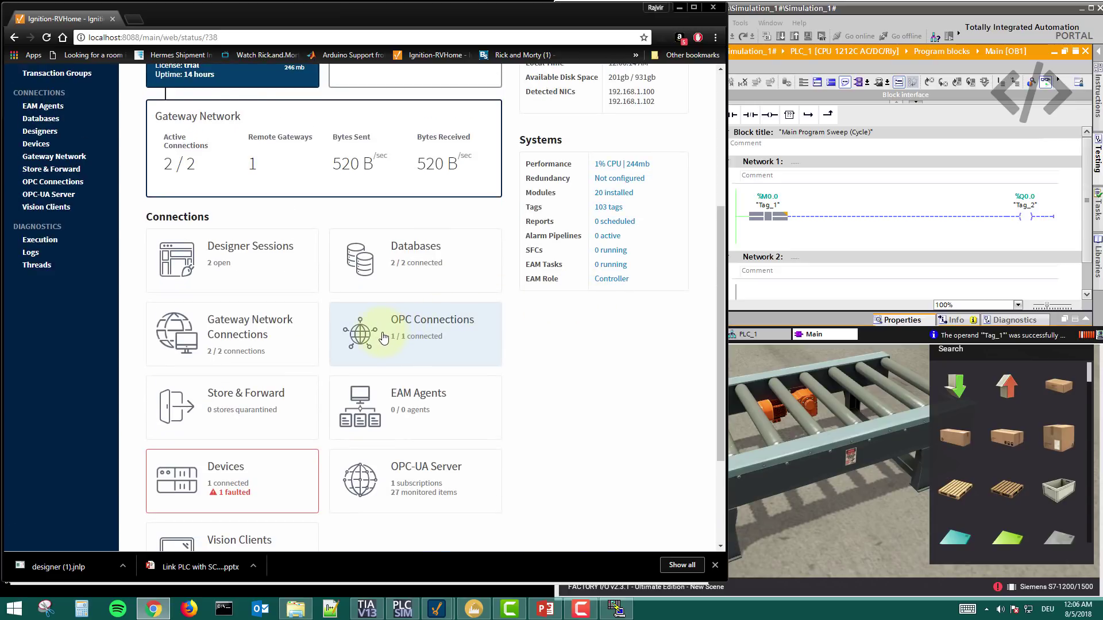
left_click(385, 341)
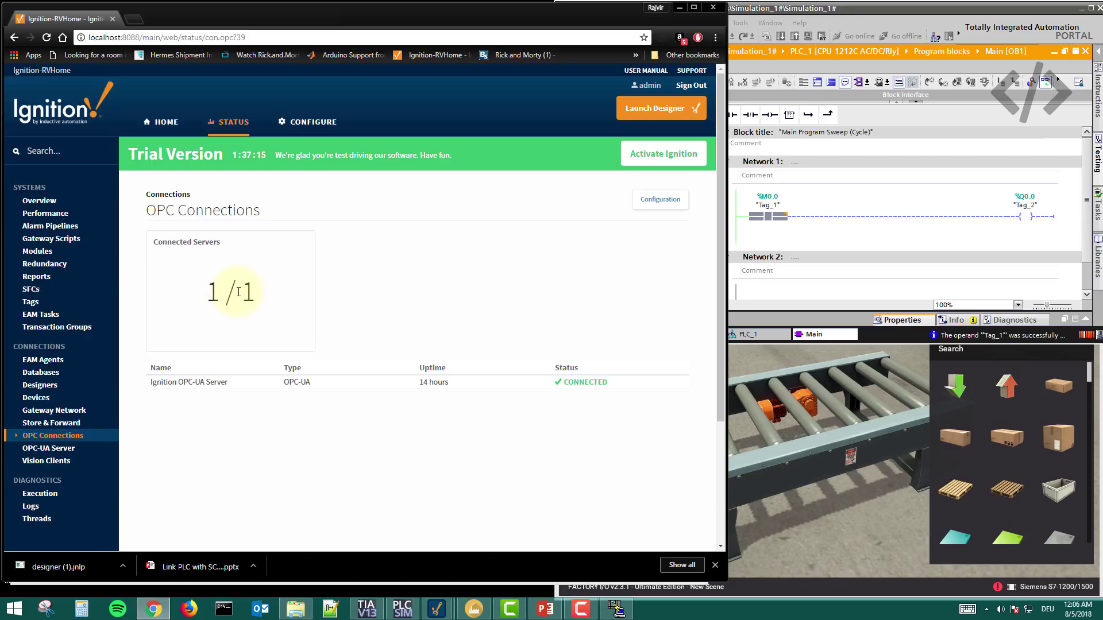
Examine the OPC-UA server's device list in the gateway configuration.
left_click(311, 121)
scroll(85, 303, "down", 1)
scroll(85, 302, "down", 5)
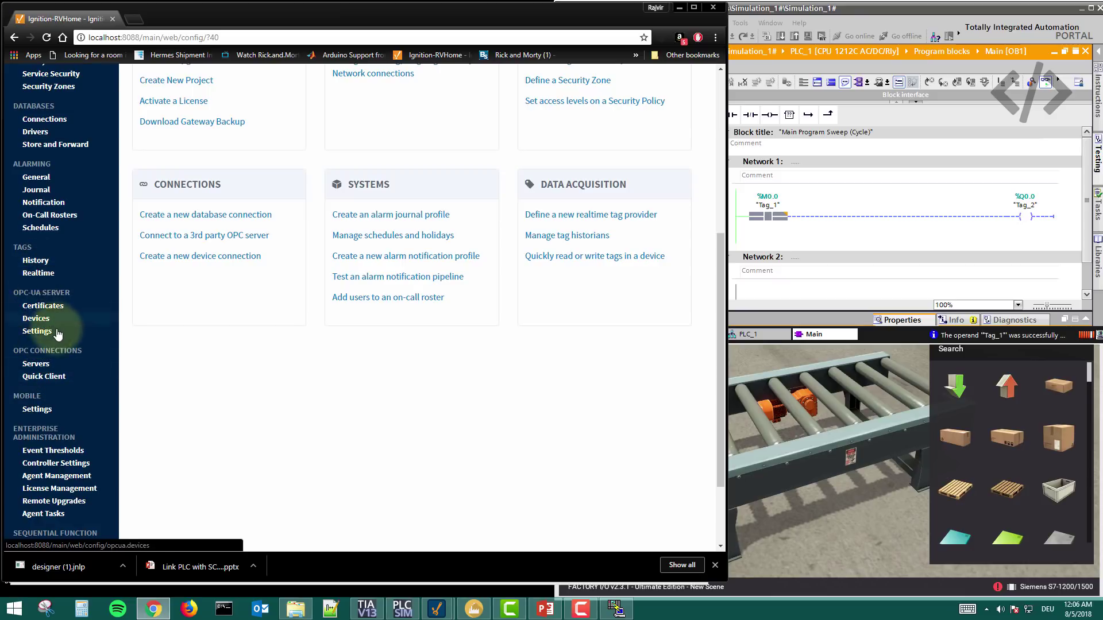
scroll(63, 279, "up", 1)
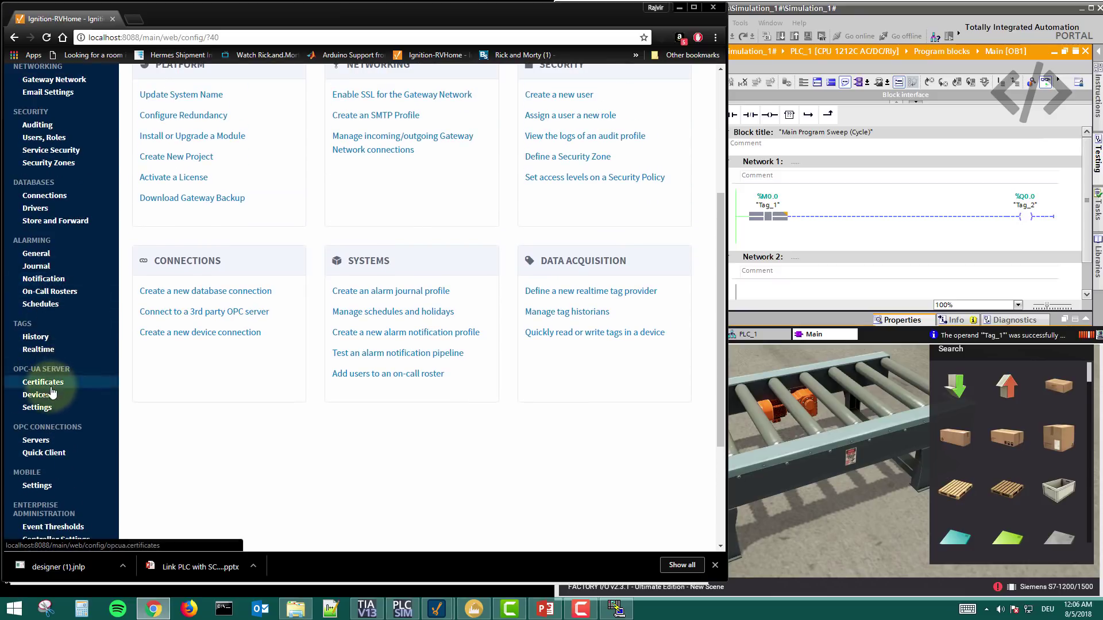
left_click(48, 400)
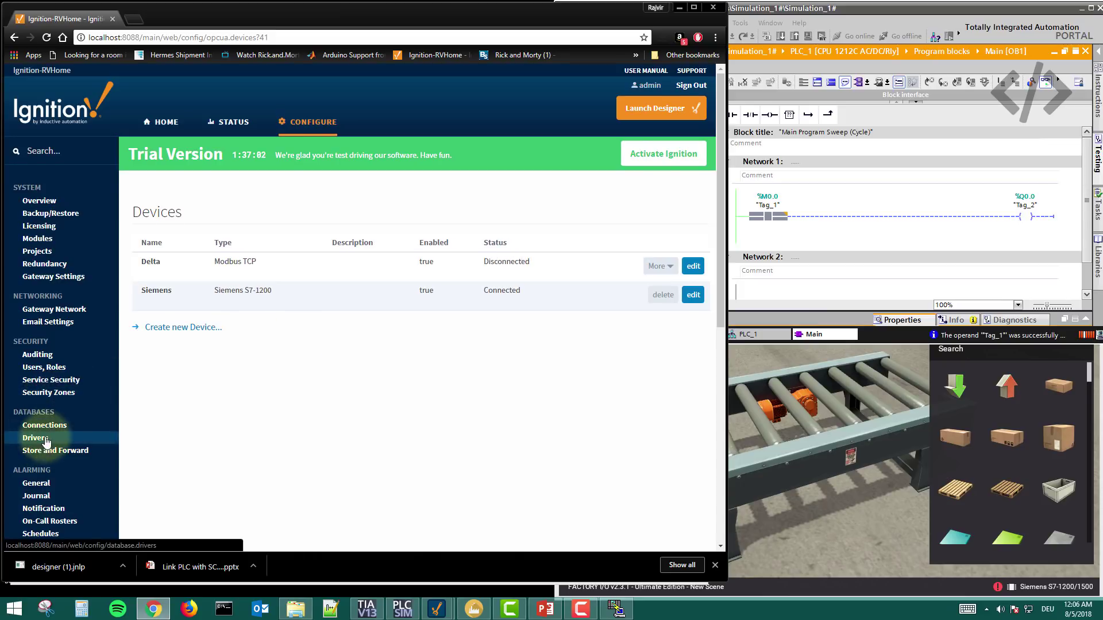
Examine the OPC server connections in the gateway configuration, review the status overview and return to the Tag Editor.
scroll(47, 436, "down", 4)
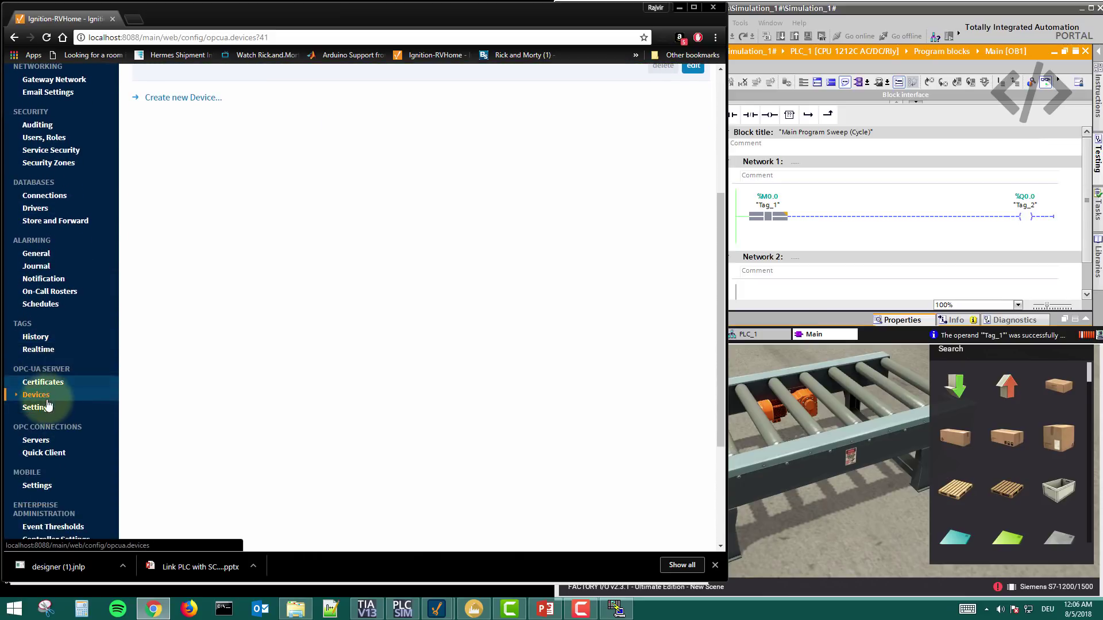
left_click(39, 442)
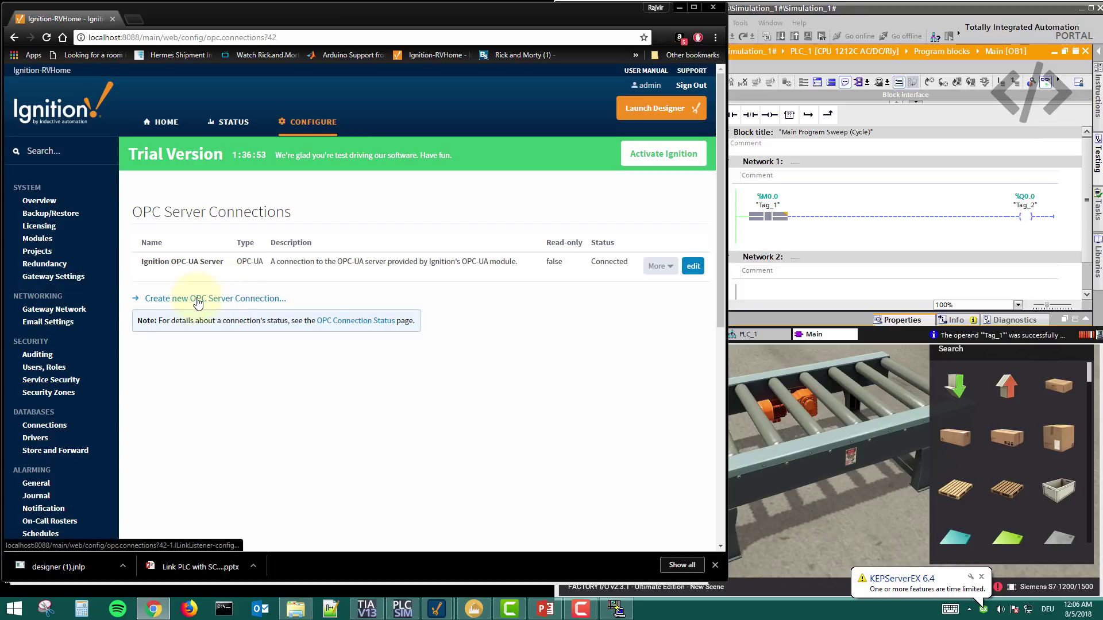
double_click(619, 262)
left_click(620, 262)
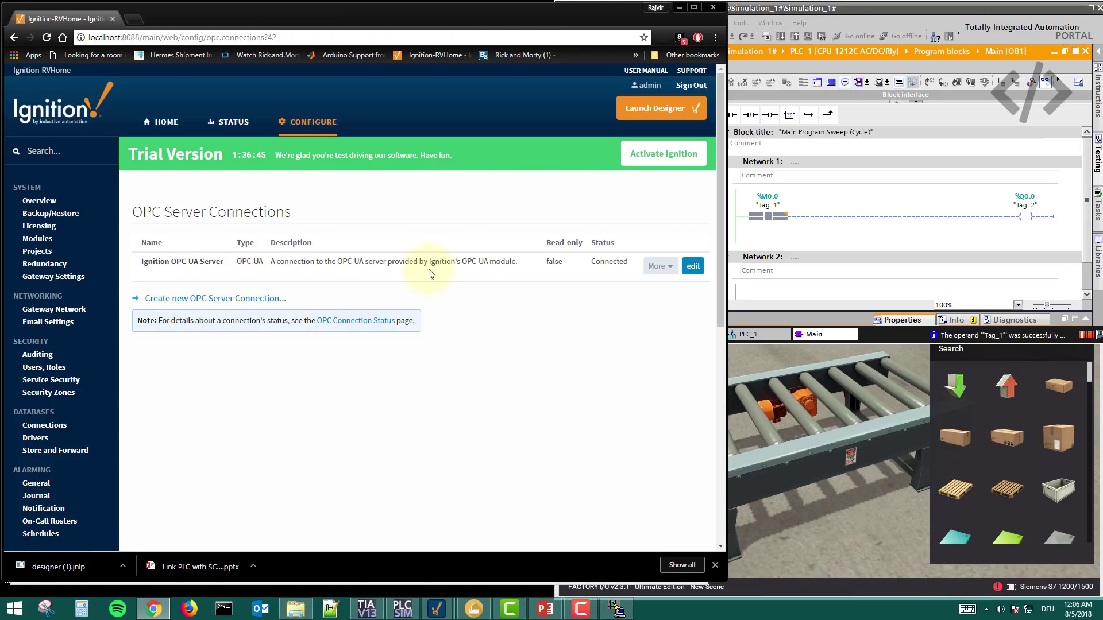
left_click(230, 122)
scroll(580, 281, "down", 1)
scroll(583, 285, "down", 5)
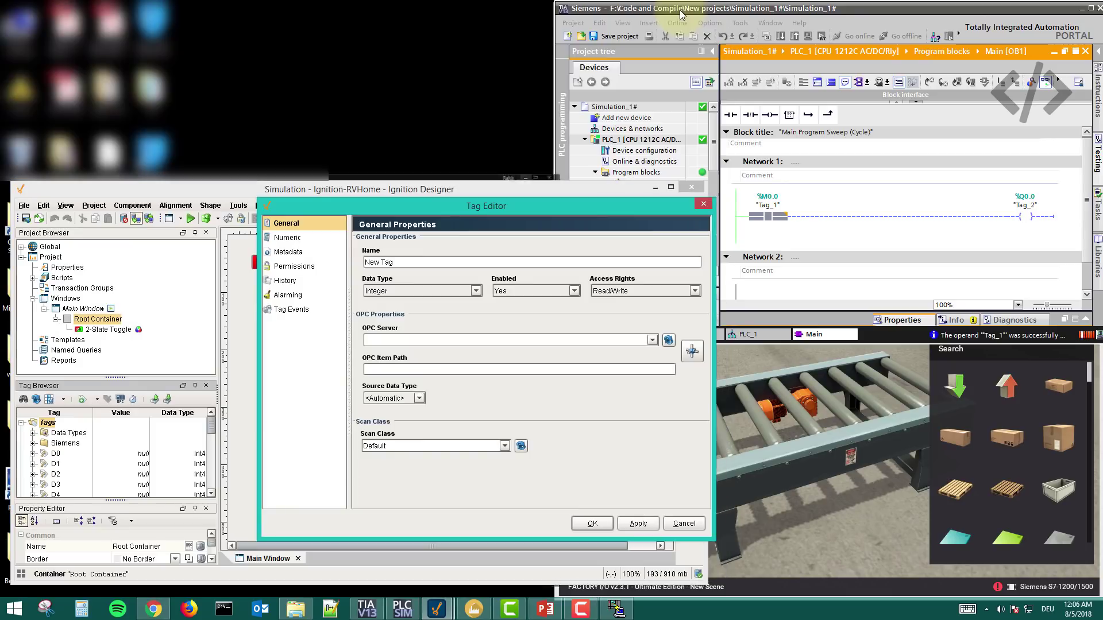
Name the new tag Start, set its data type to Boolean and its OPC server to Ignition OPC-UA Server.
left_click_drag(399, 263, 338, 253)
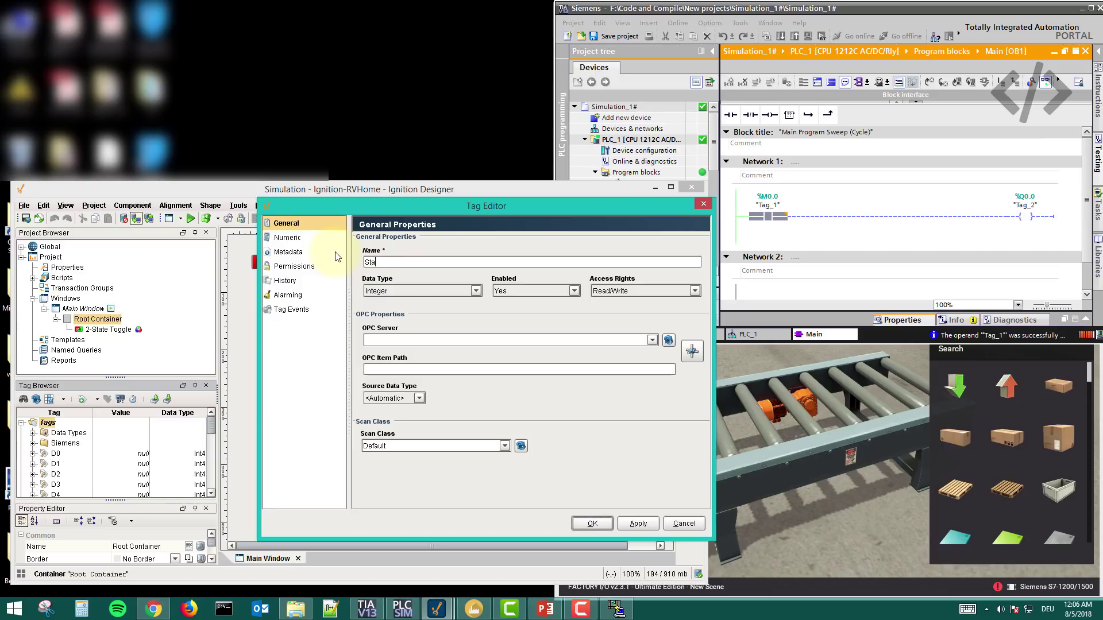
left_click(442, 293)
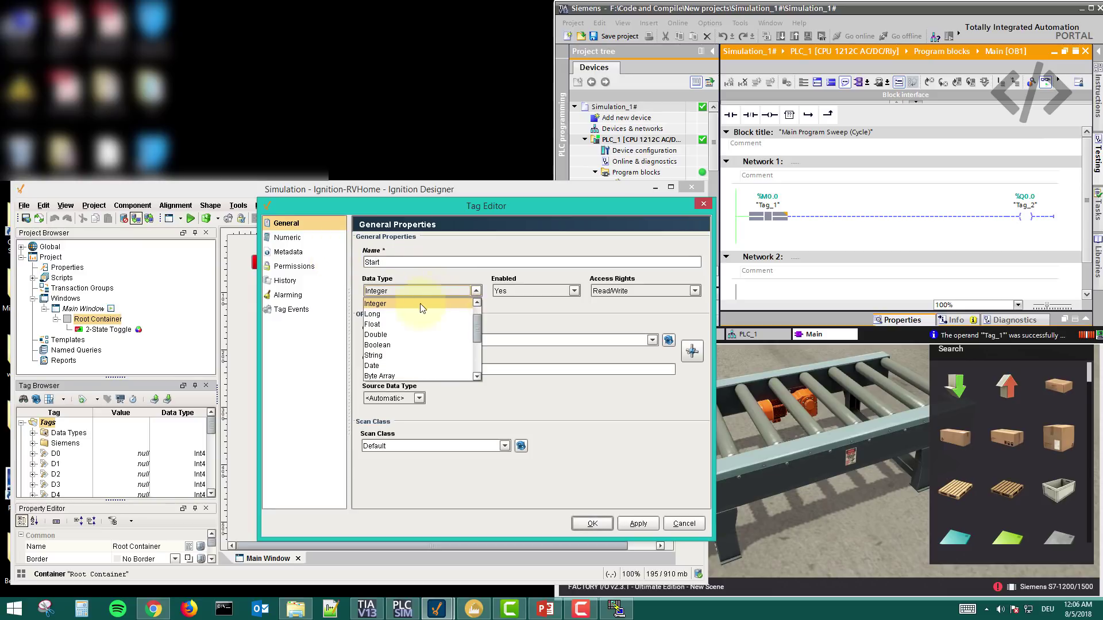
left_click(391, 347)
left_click(651, 340)
left_click(608, 352)
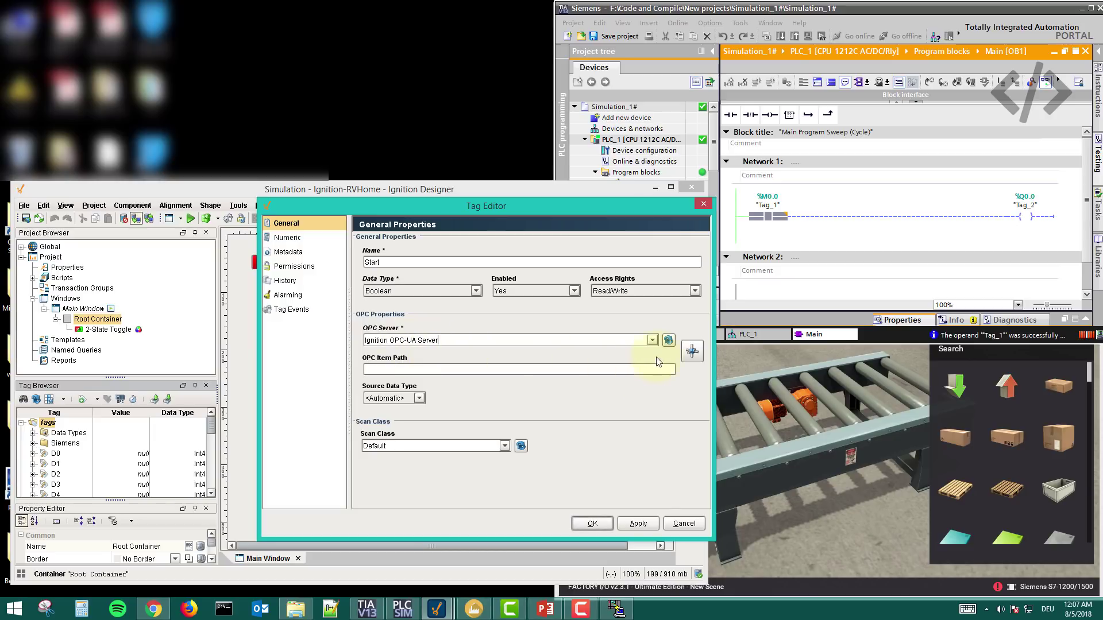
Look up the PLC's name in the gateway's device status, set the OPC item path to [Siemens]Mx0.0 and save the tag.
left_click(608, 372)
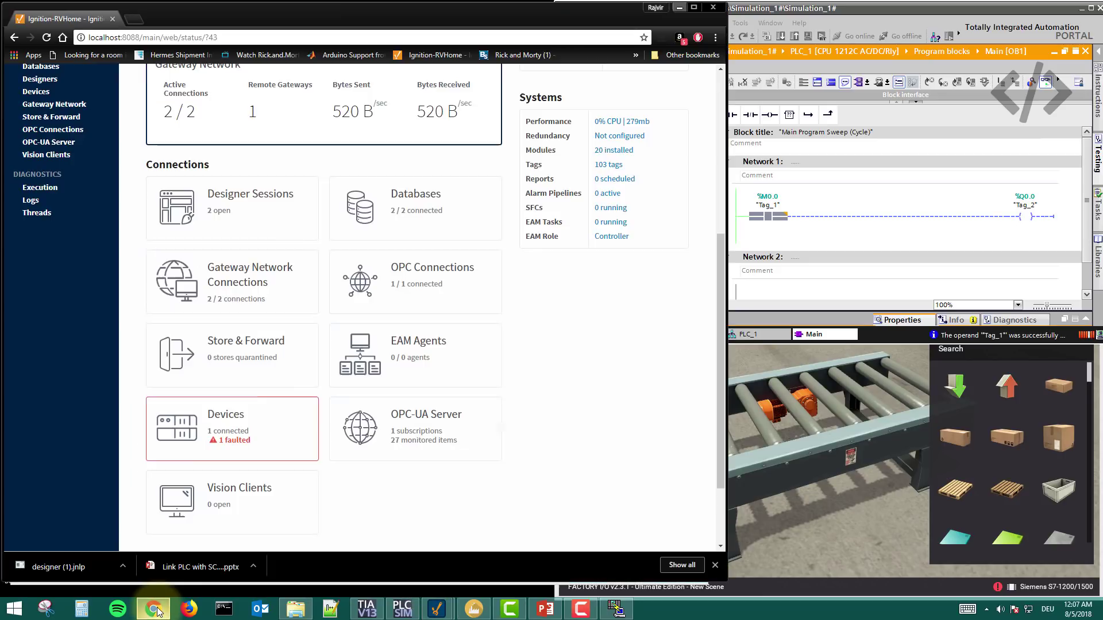
left_click(153, 609)
scroll(384, 382, "up", 3)
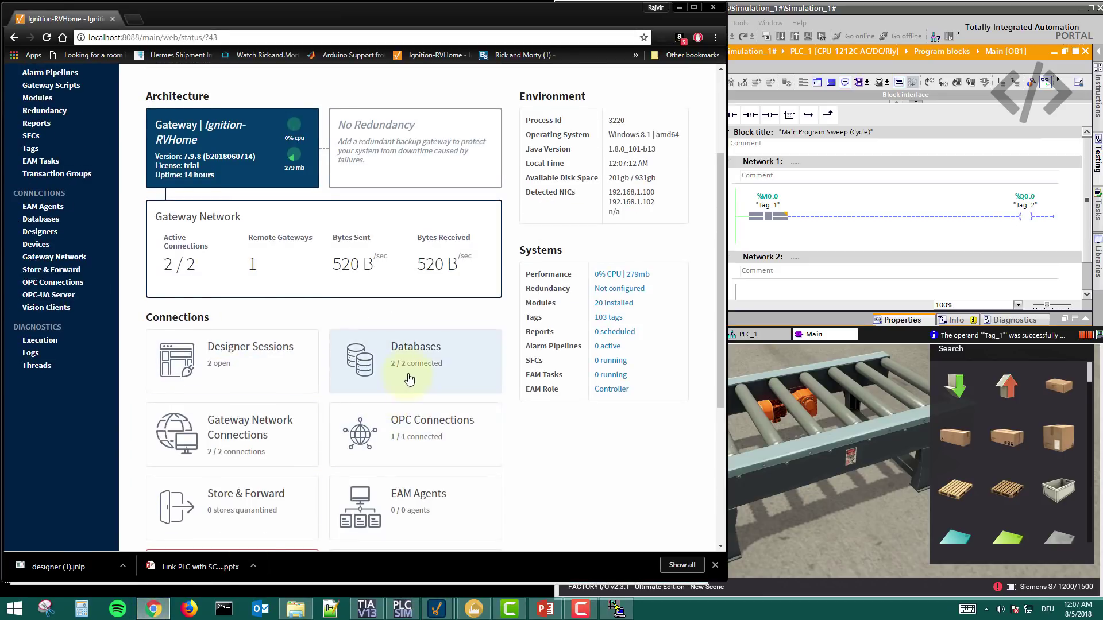
scroll(390, 379, "down", 1)
scroll(300, 386, "down", 4)
left_click(276, 339)
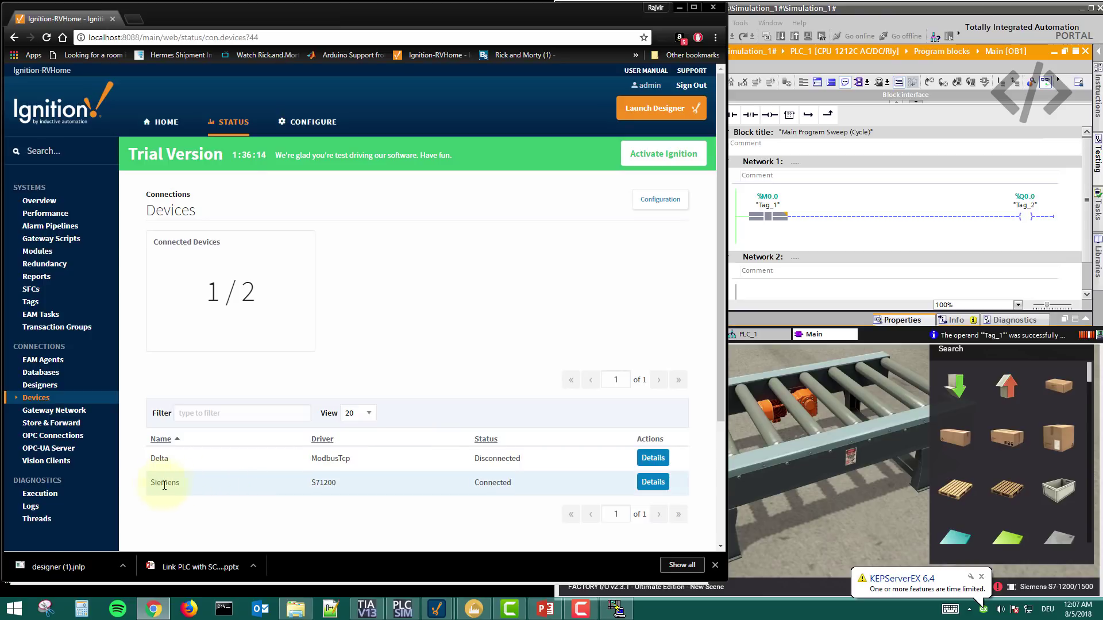
left_click(678, 8)
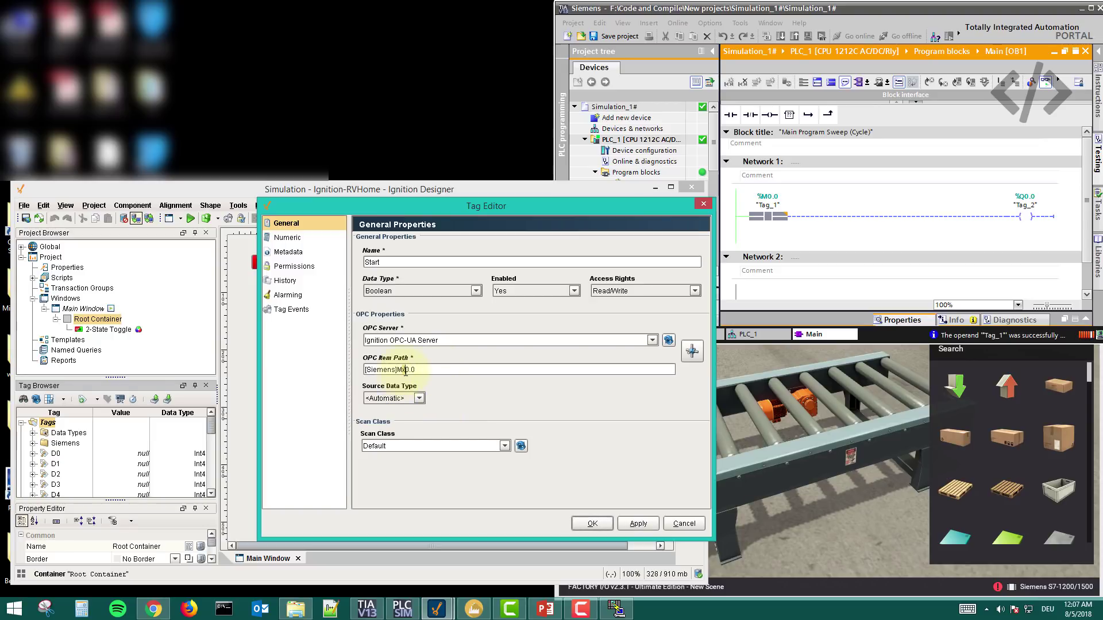
left_click(637, 524)
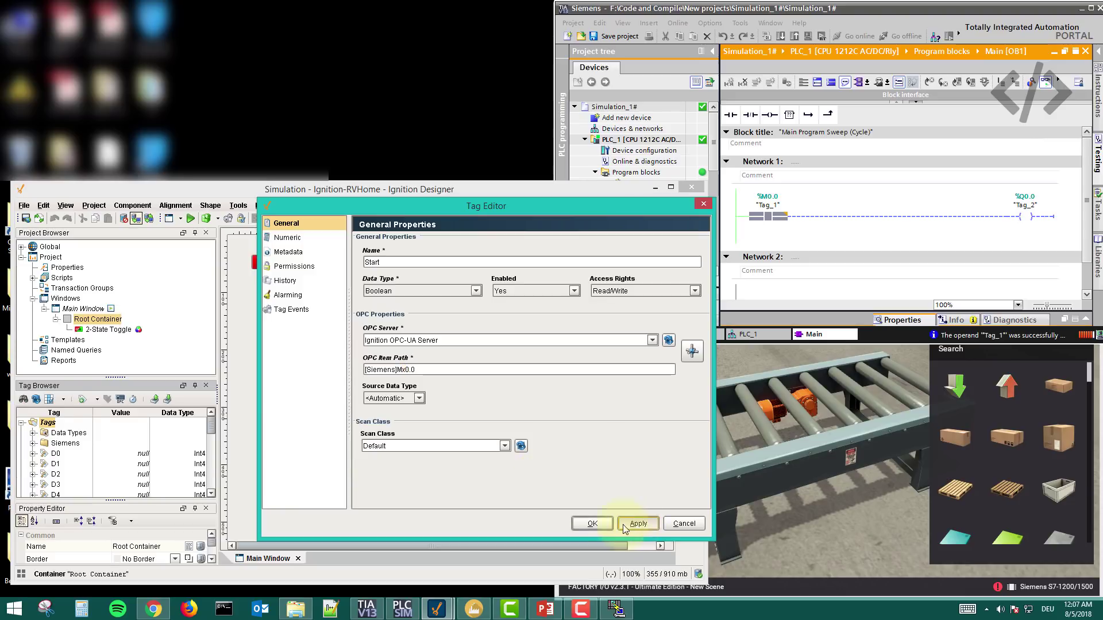
left_click(585, 523)
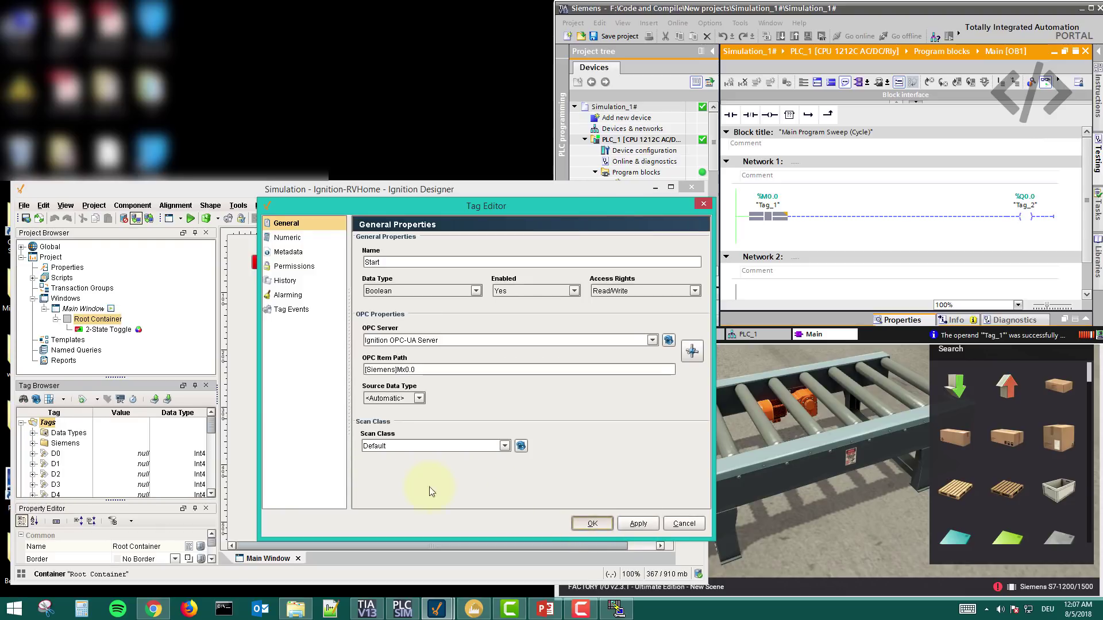
Bind the Start tag to the 2-State Toggle in the main window and start preview mode.
left_click_drag(212, 428, 210, 467)
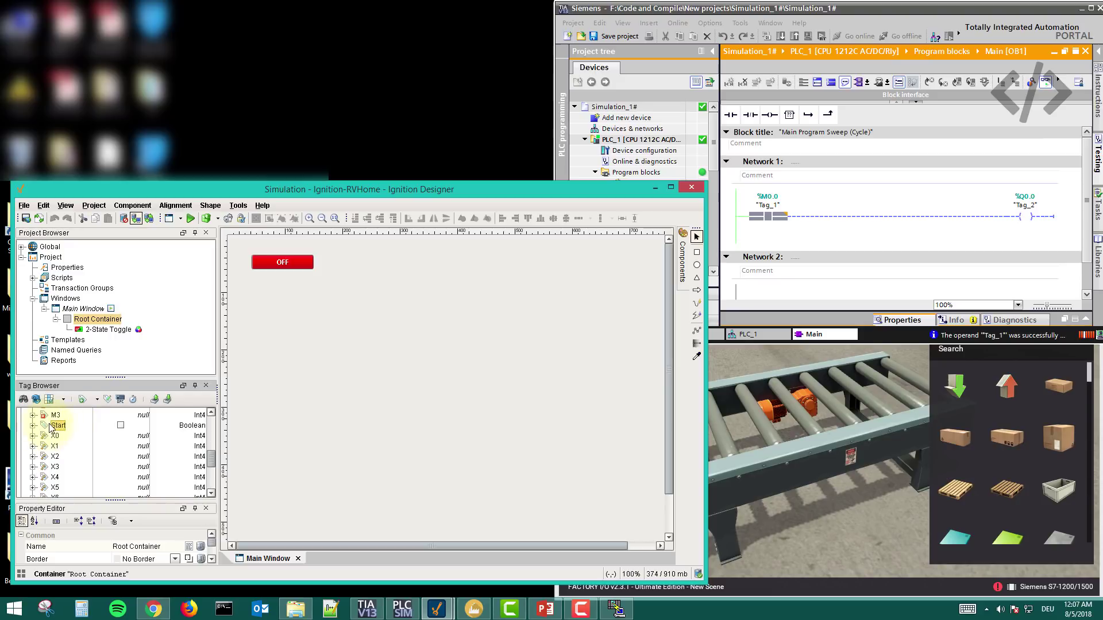
left_click_drag(75, 429, 260, 280)
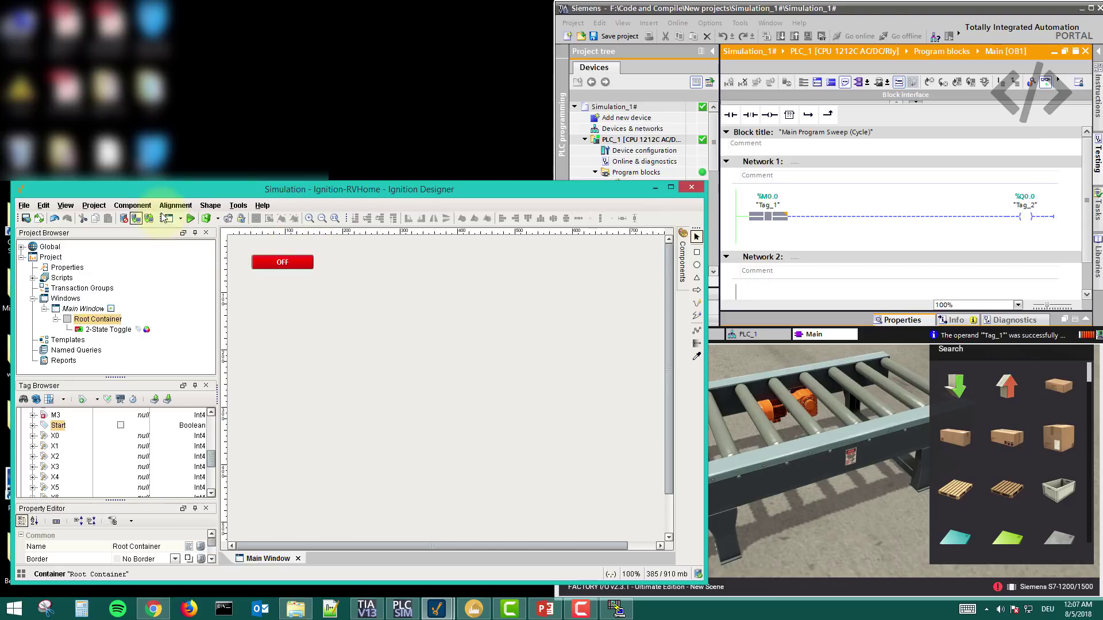
left_click(190, 220)
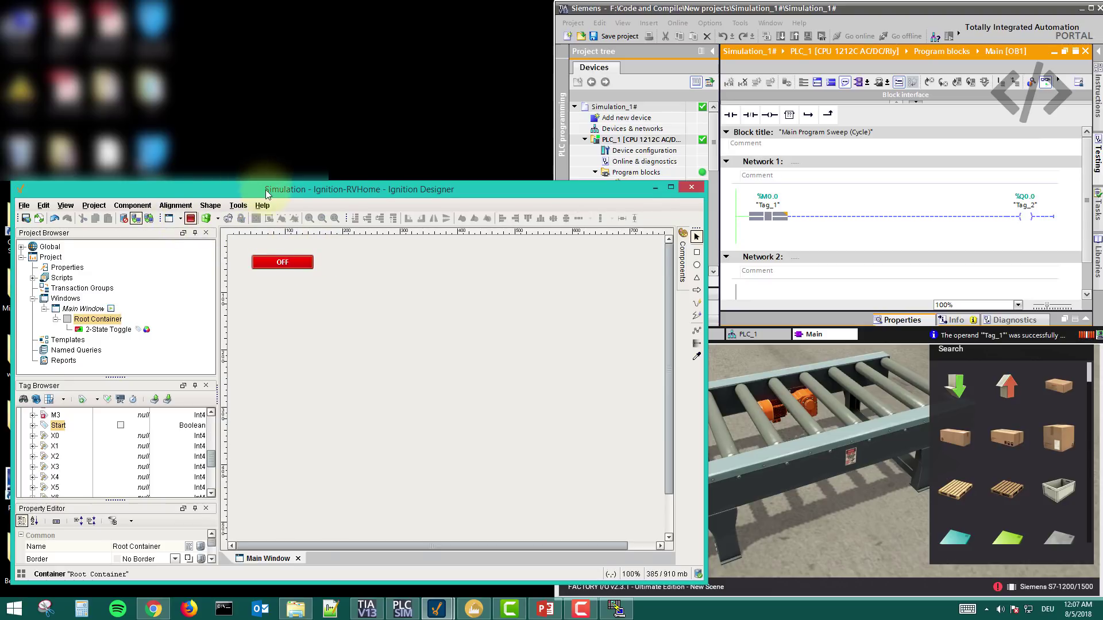
Move the Designer window to the upper part of the screen and narrow it until the TIA Portal project tree is uncovered.
left_click_drag(275, 189, 267, 10)
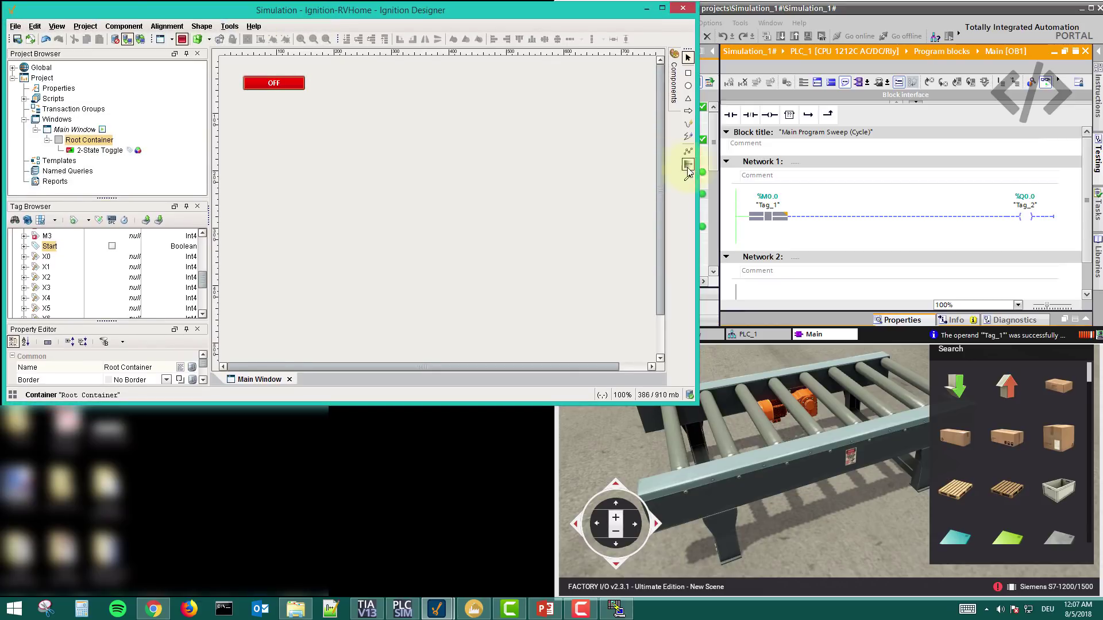
left_click_drag(697, 167, 556, 167)
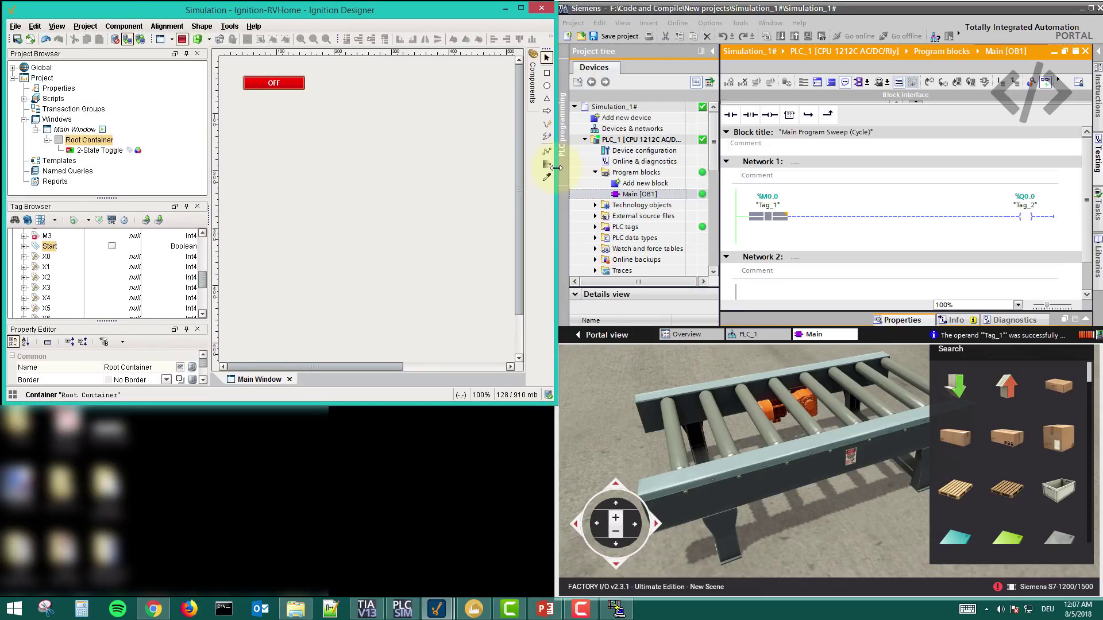
left_click(807, 252)
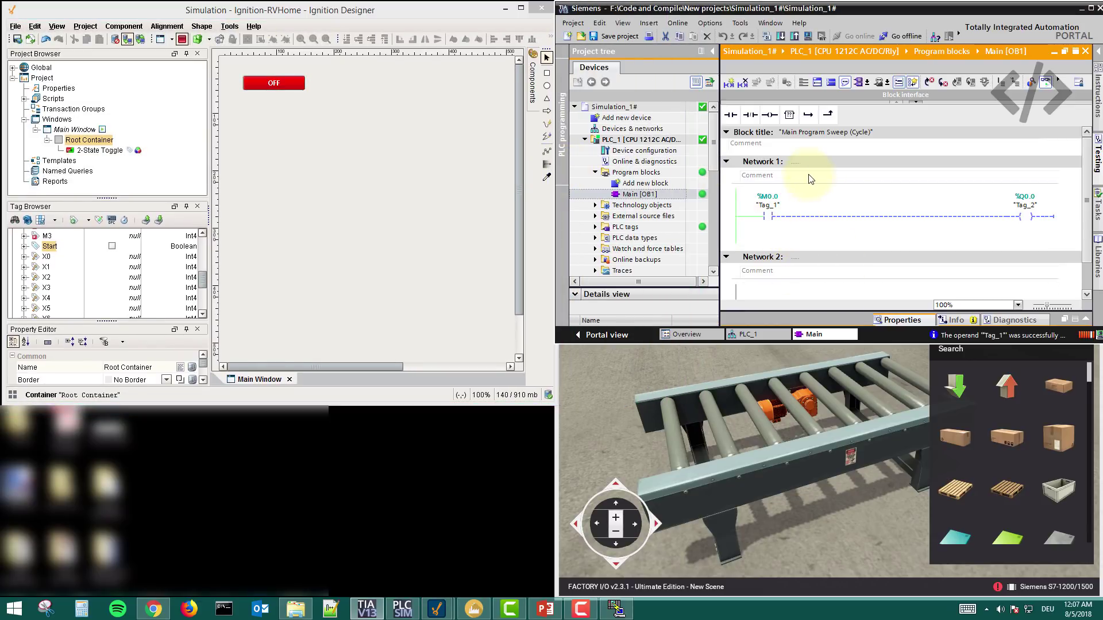
Try the toggle in preview, set the gateway communication mode to Read/Write and recheck the Start tag's settings.
left_click(262, 91)
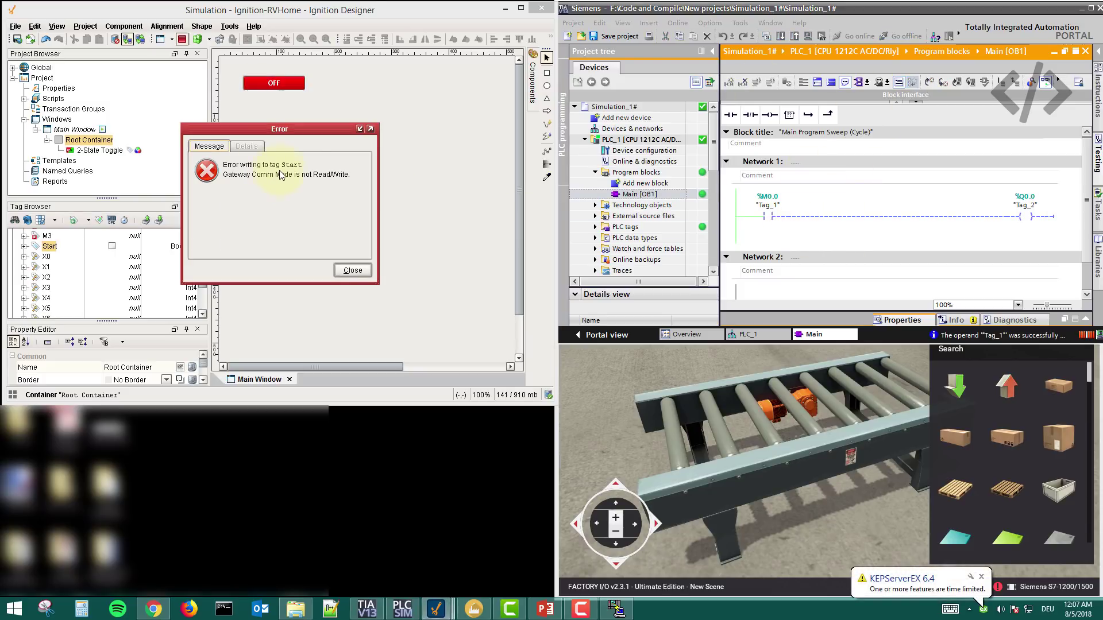
left_click(352, 270)
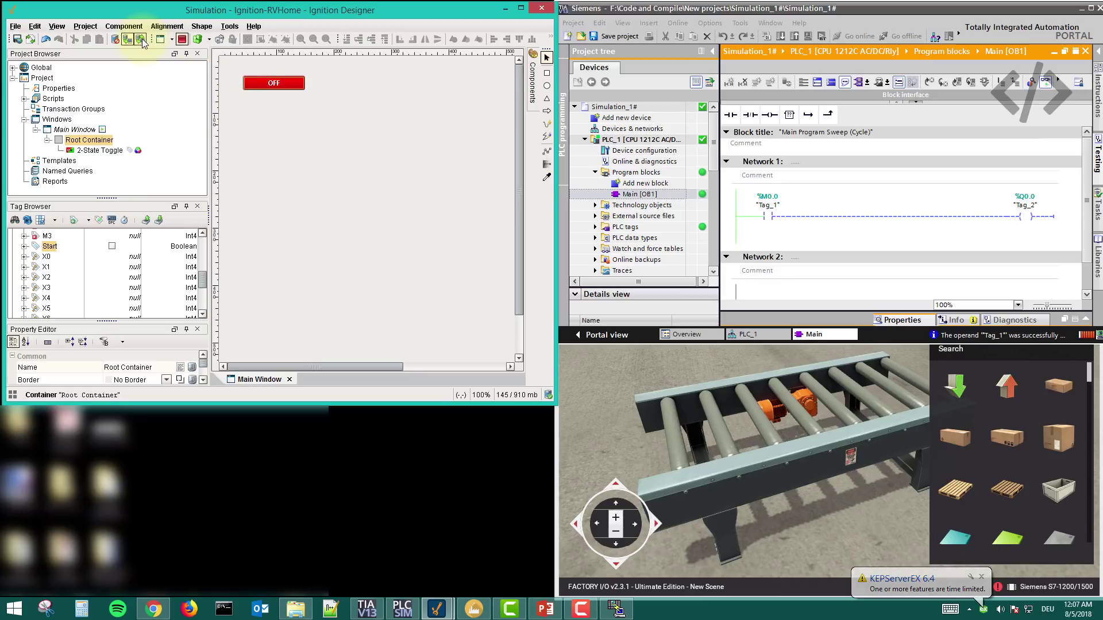
left_click(141, 39)
double_click(49, 246)
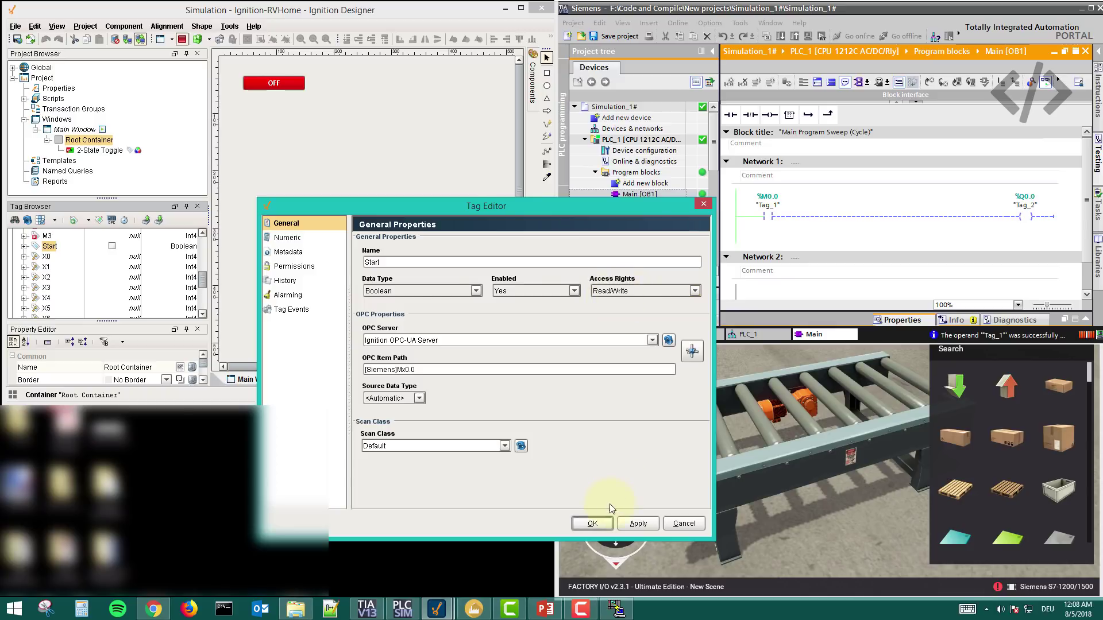
key("Return")
Test the toggle by switching it on and off twice while watching Tag_1 and Tag_2 in the ladder network.
left_click(292, 85)
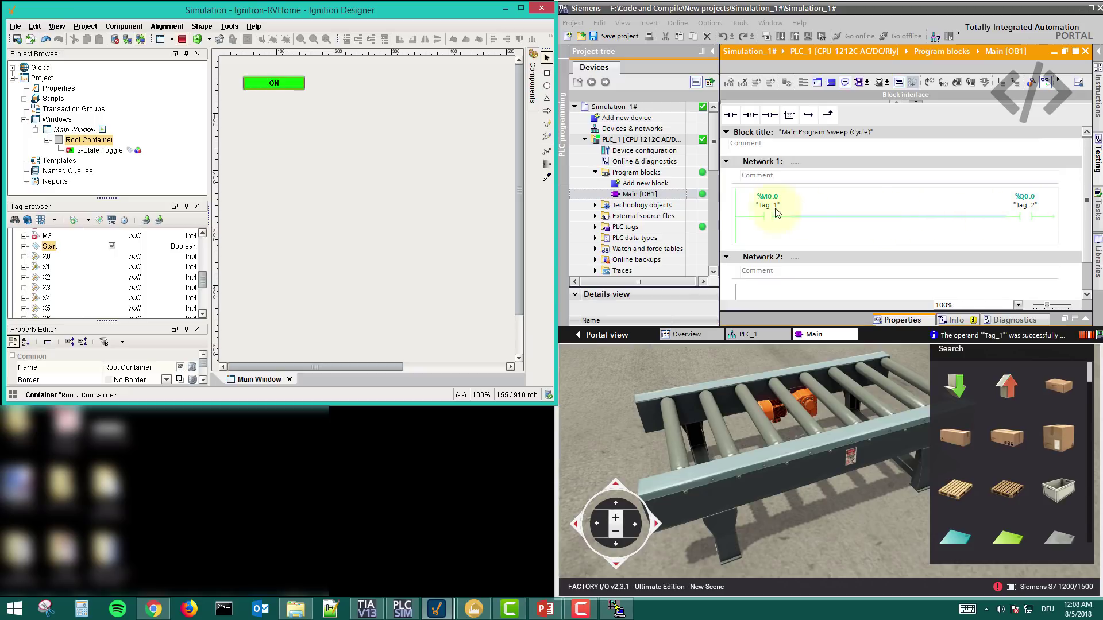
left_click(280, 84)
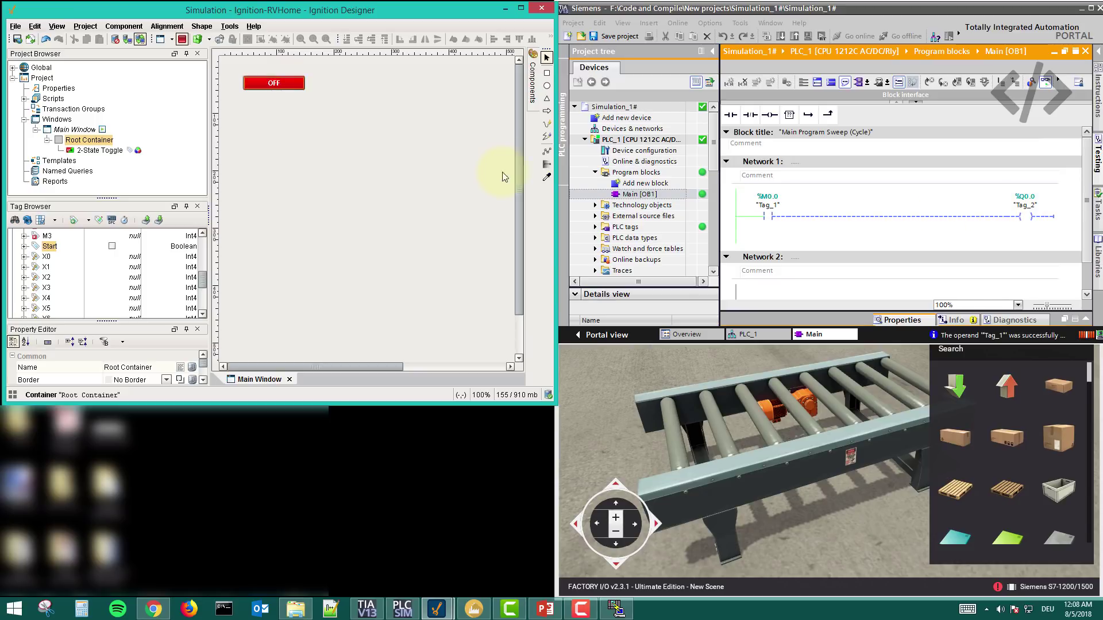
left_click(277, 83)
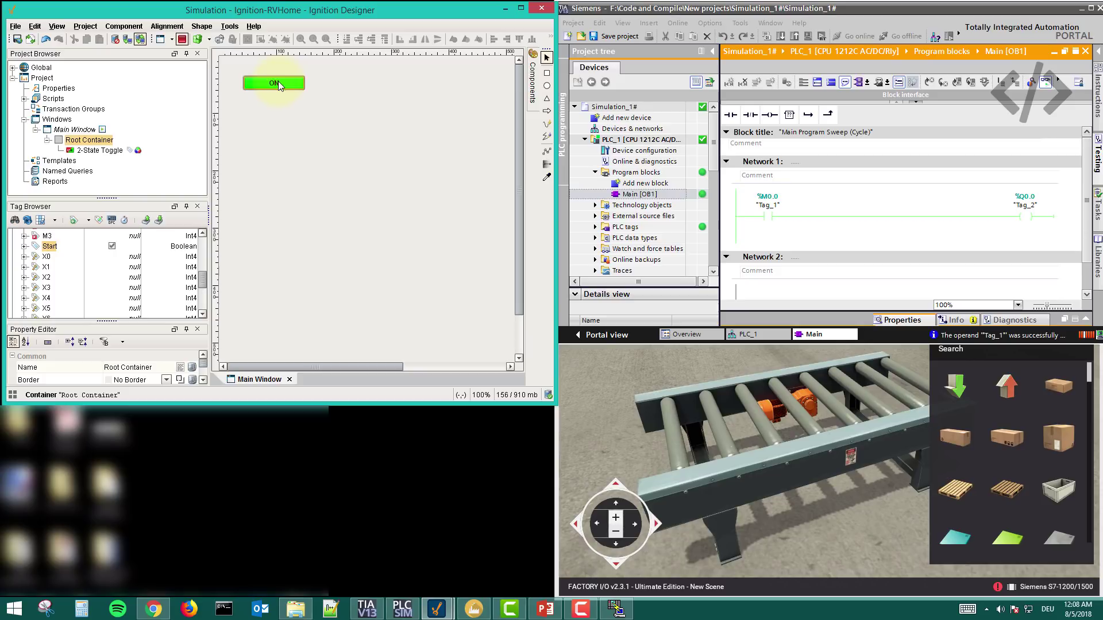
left_click(287, 88)
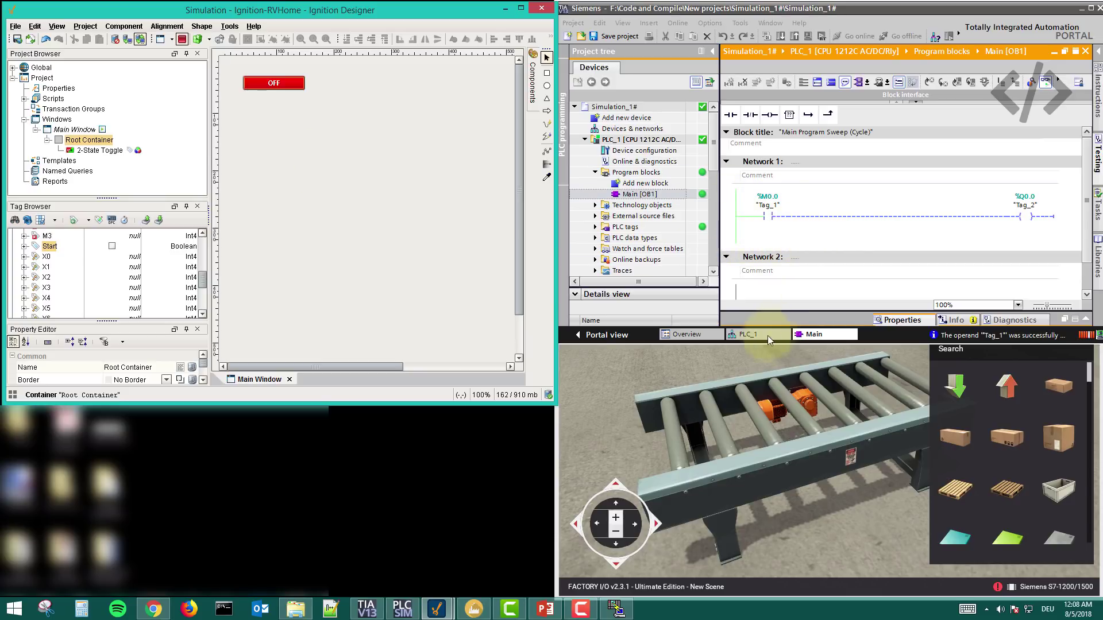
Switch to Factory I/O, move its window over the lower part of the Ignition Designer and enlarge it.
left_click(687, 397)
left_click_drag(761, 256, 276, 78)
left_click_drag(525, 85, 449, 129)
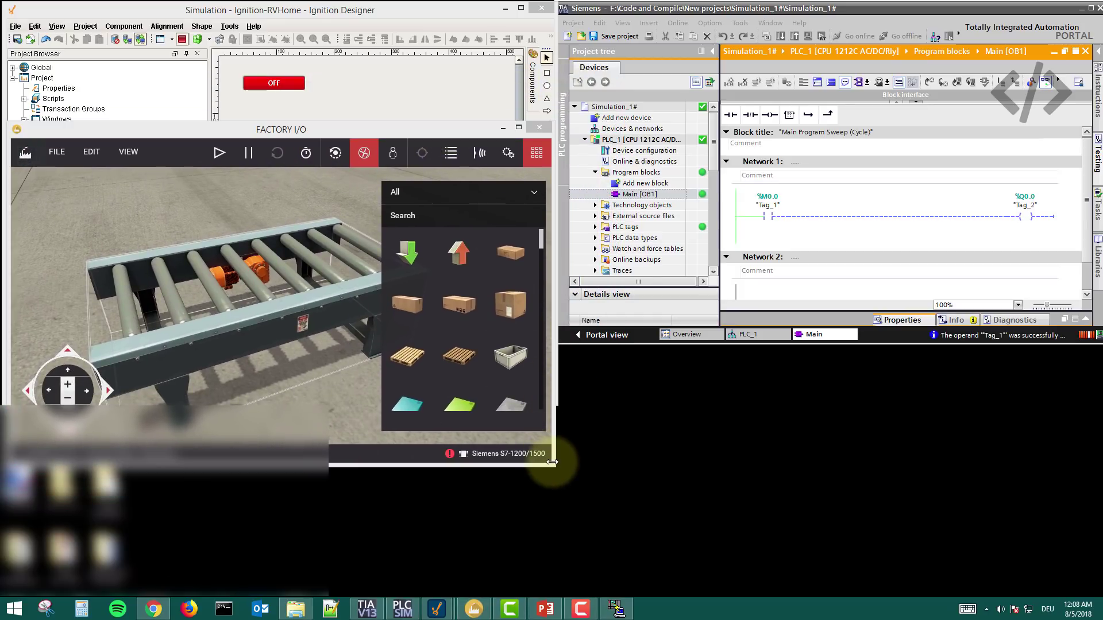
left_click_drag(551, 463, 642, 584)
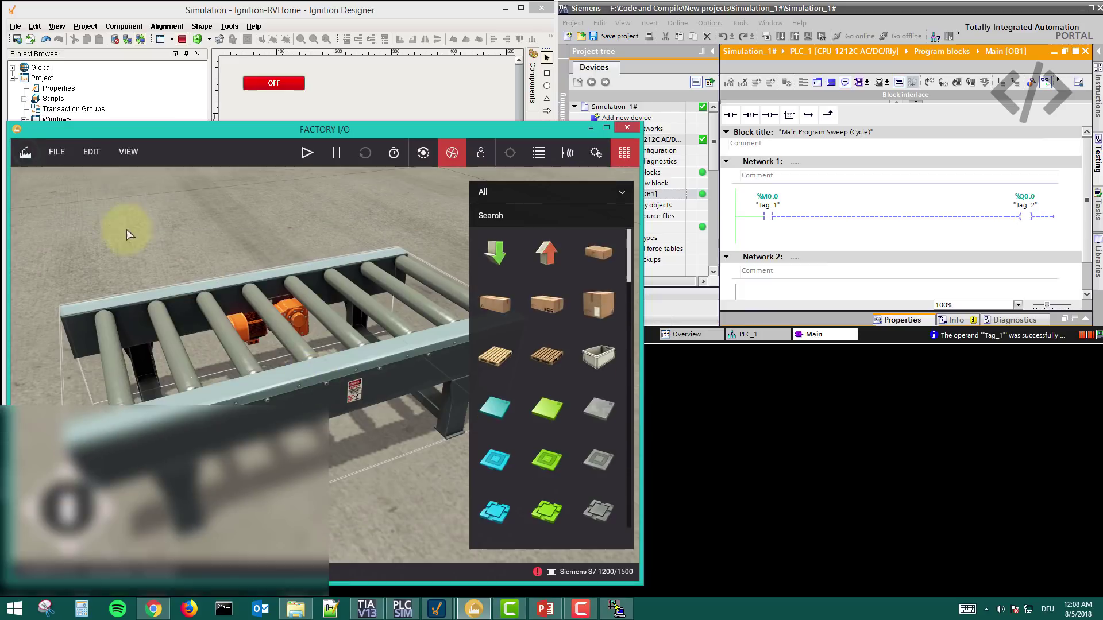
Check the Siemens S7-1200/1500 driver's host against the NetToPLCsim network address and connect the driver.
left_click(57, 151)
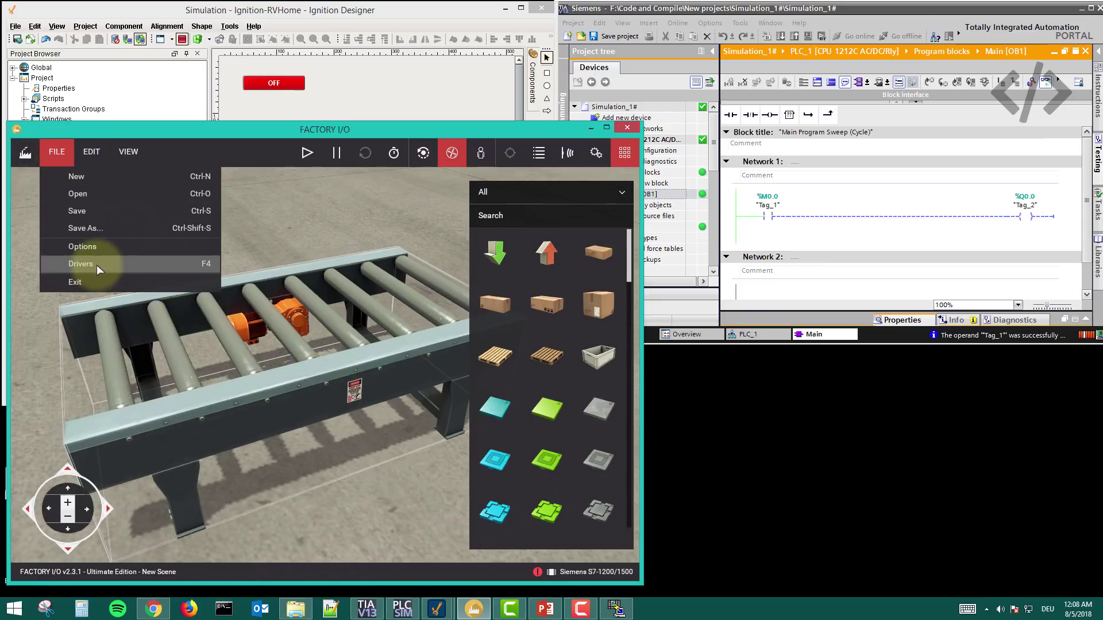
left_click(96, 264)
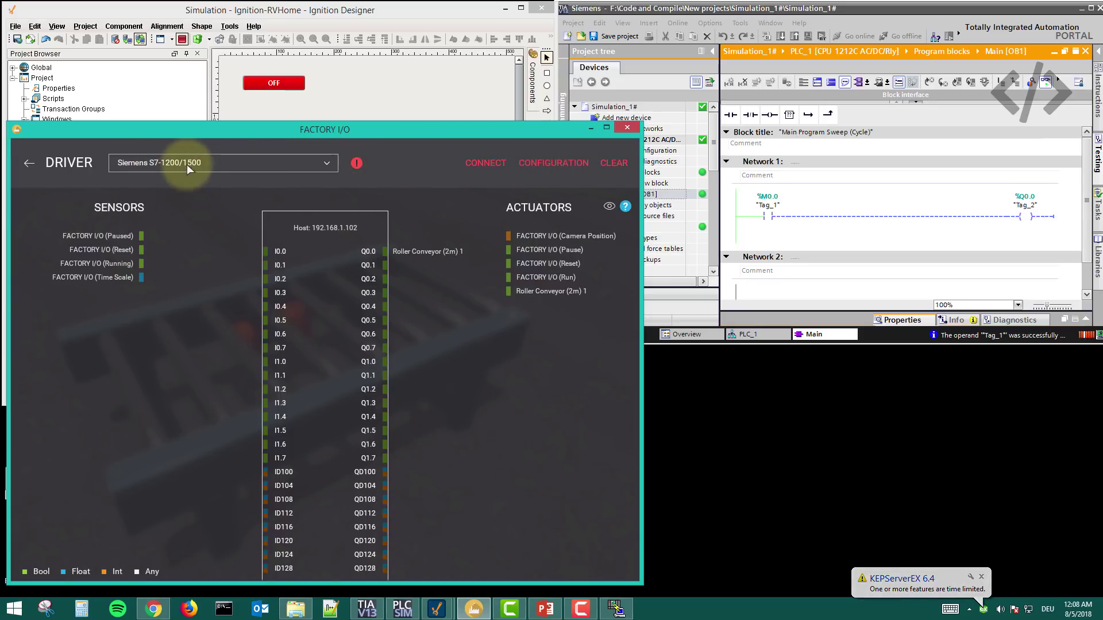
left_click(581, 166)
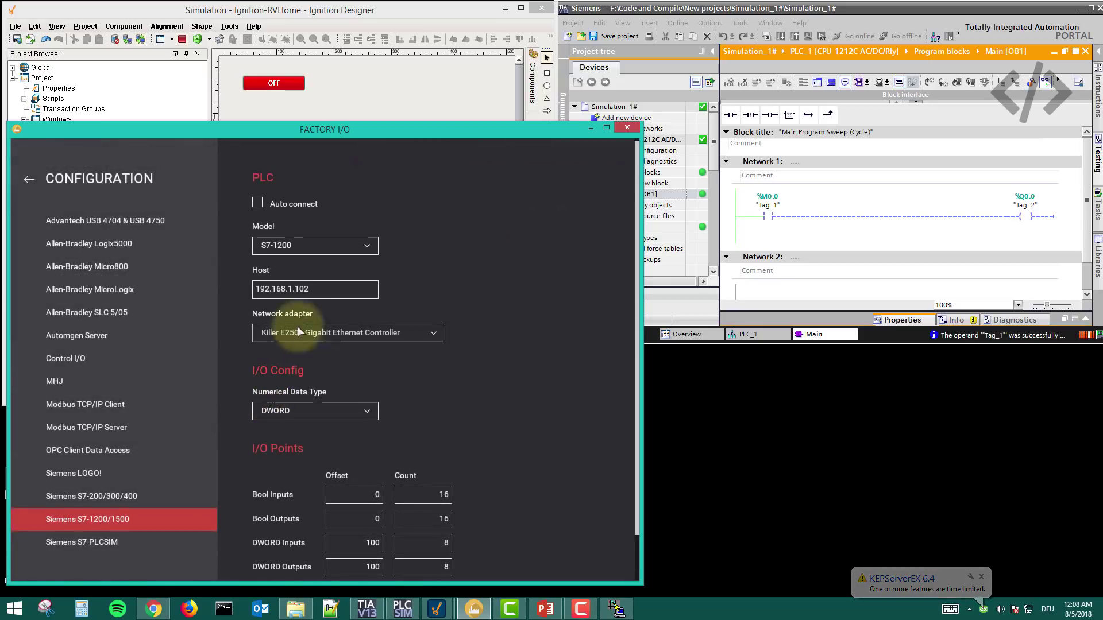
left_click_drag(255, 289, 339, 288)
left_click(614, 611)
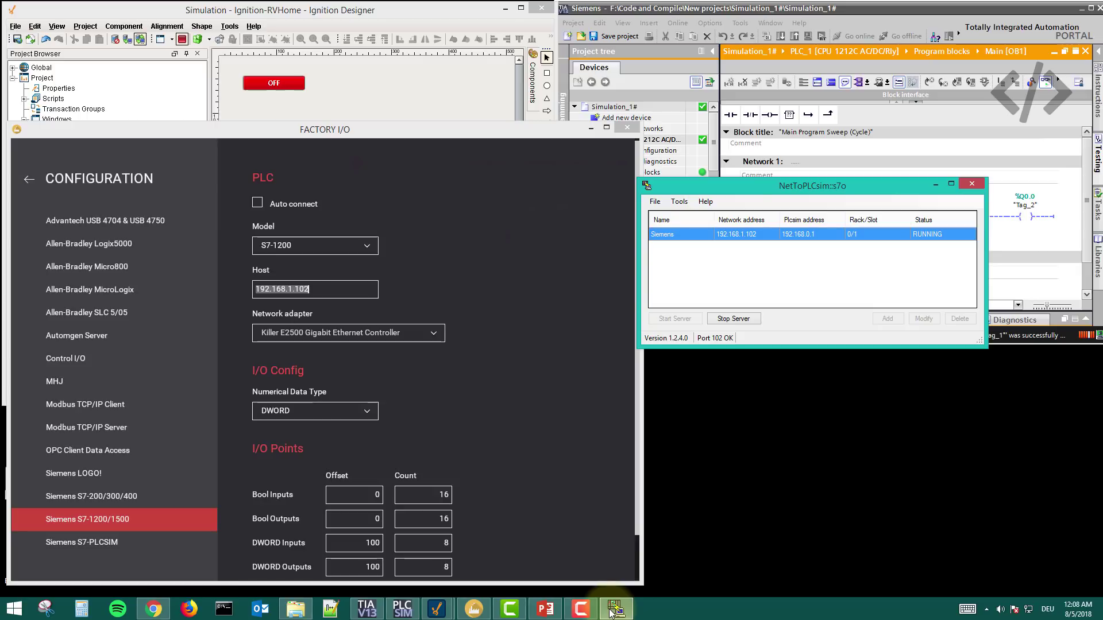
left_click(423, 212)
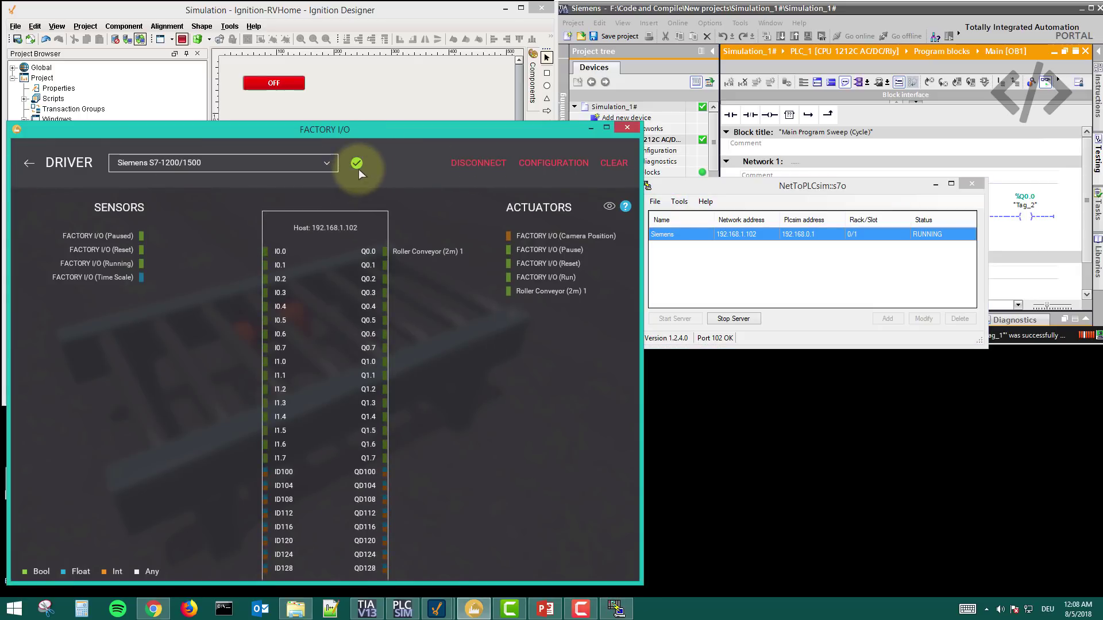
left_click(188, 163)
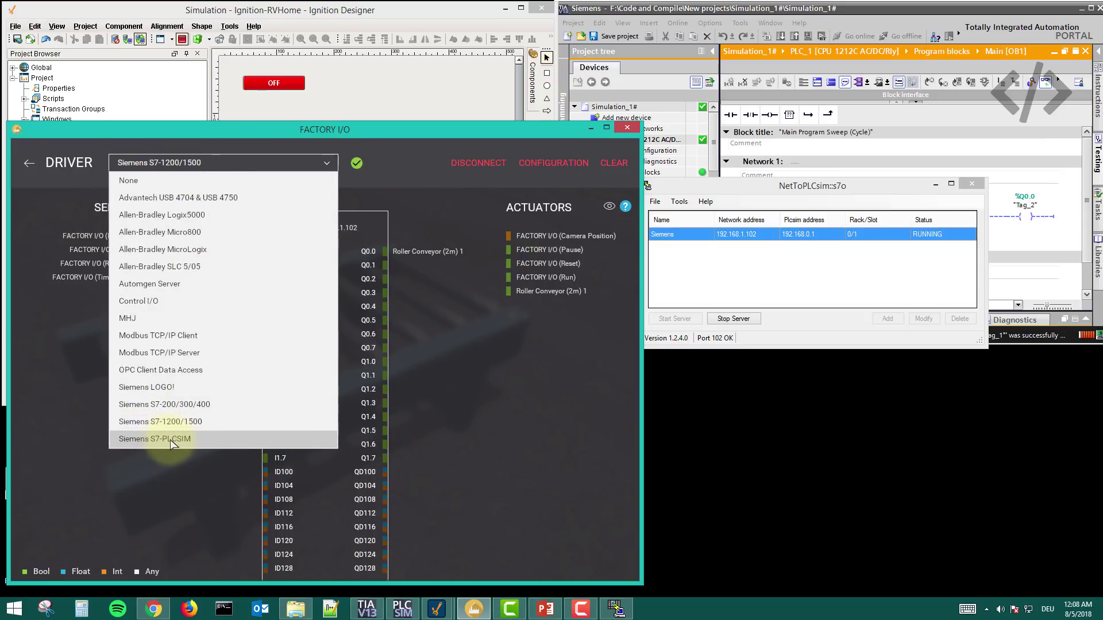
left_click(169, 422)
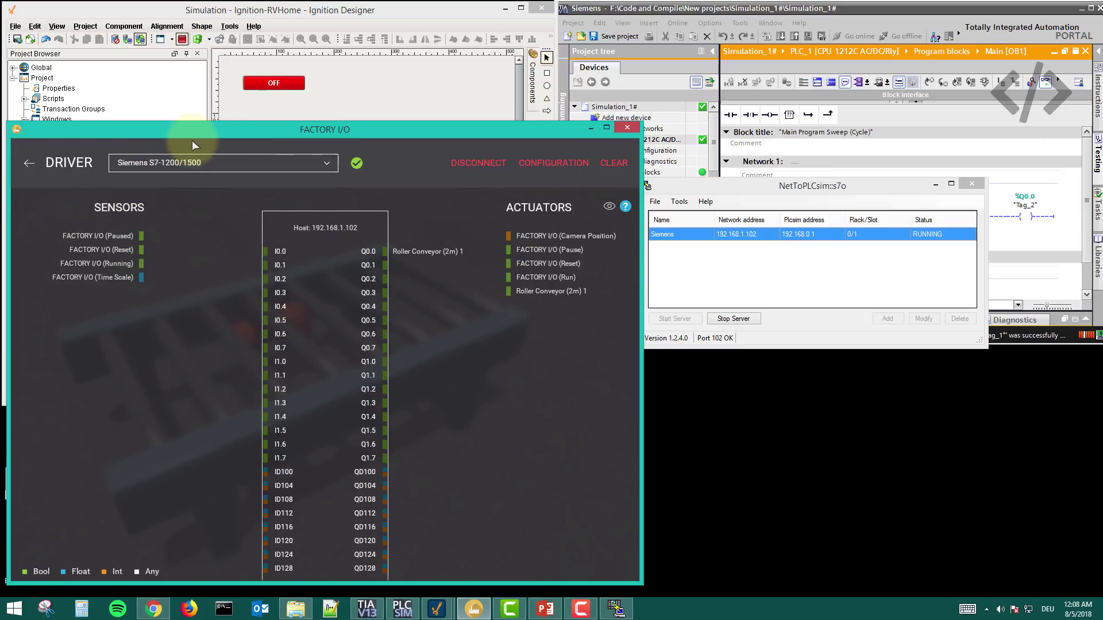
Return to the conveyor scene, move the Factory I/O window clear of the toggle and run the simulation.
left_click(28, 164)
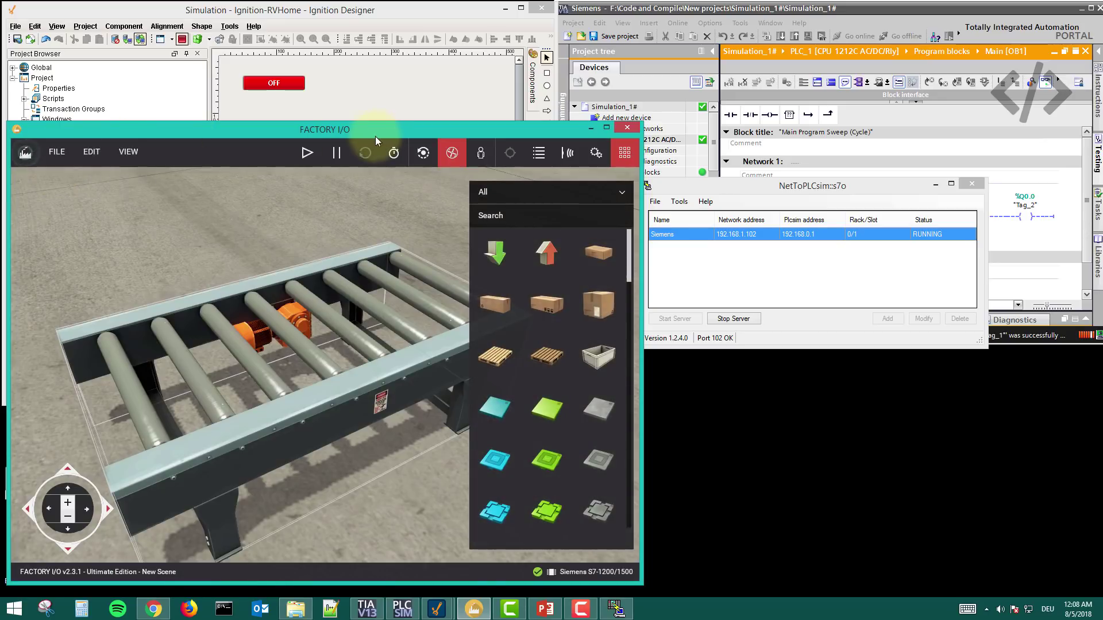
left_click_drag(377, 122, 553, 189)
left_click(311, 302)
Review the driver's roller conveyor output mapping and move the running Factory I/O scene clear of the Ignition toggle and tags.
left_click(239, 209)
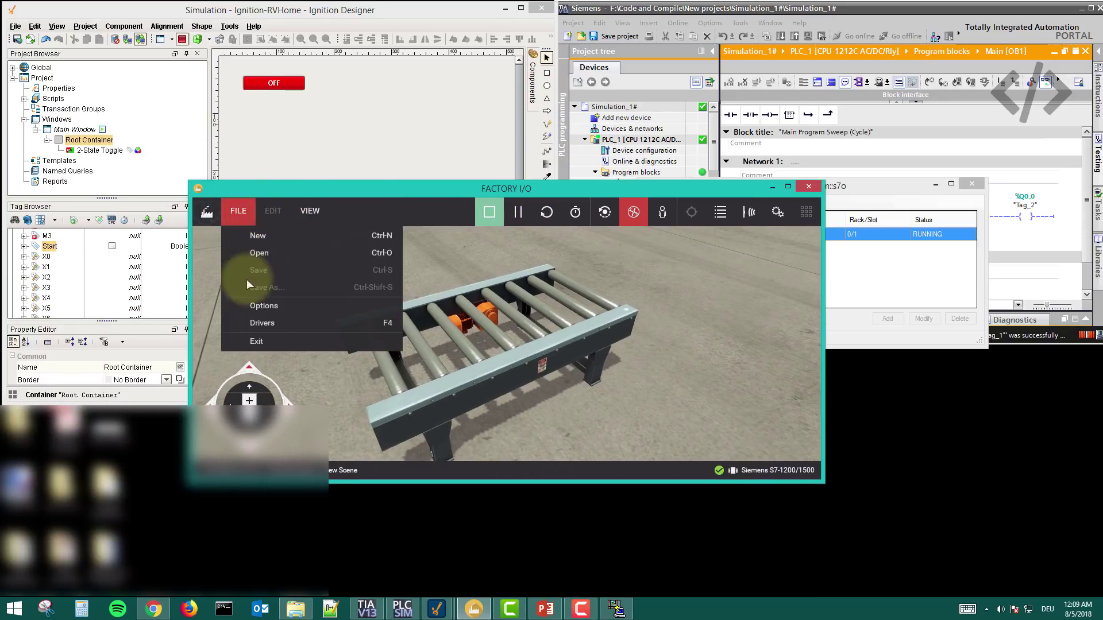
left_click(265, 324)
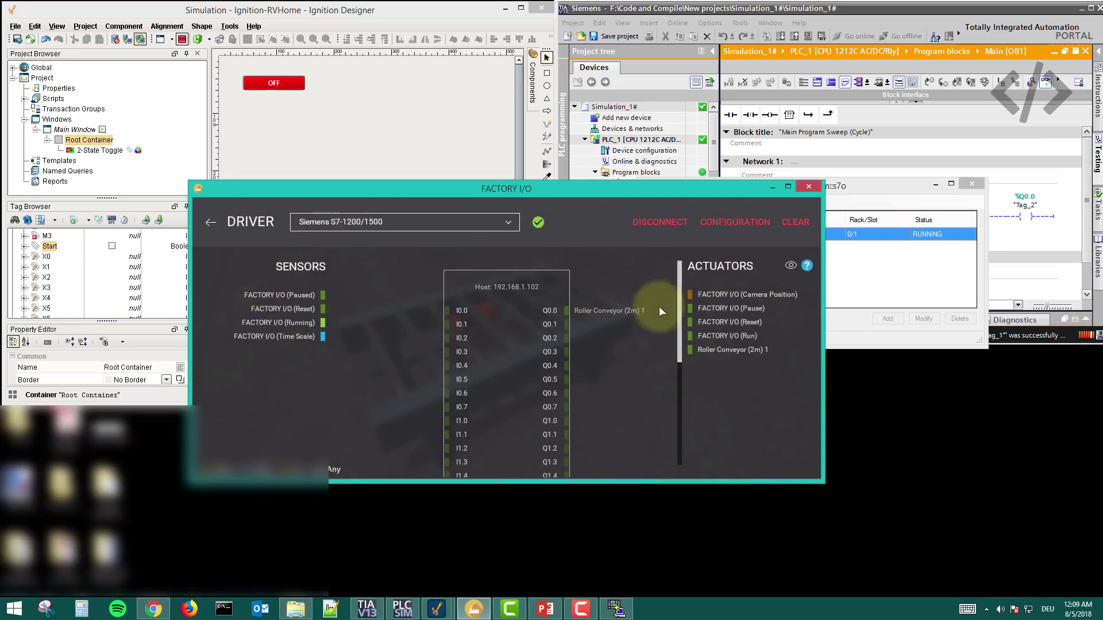
left_click(210, 223)
left_click_drag(394, 194, 671, 240)
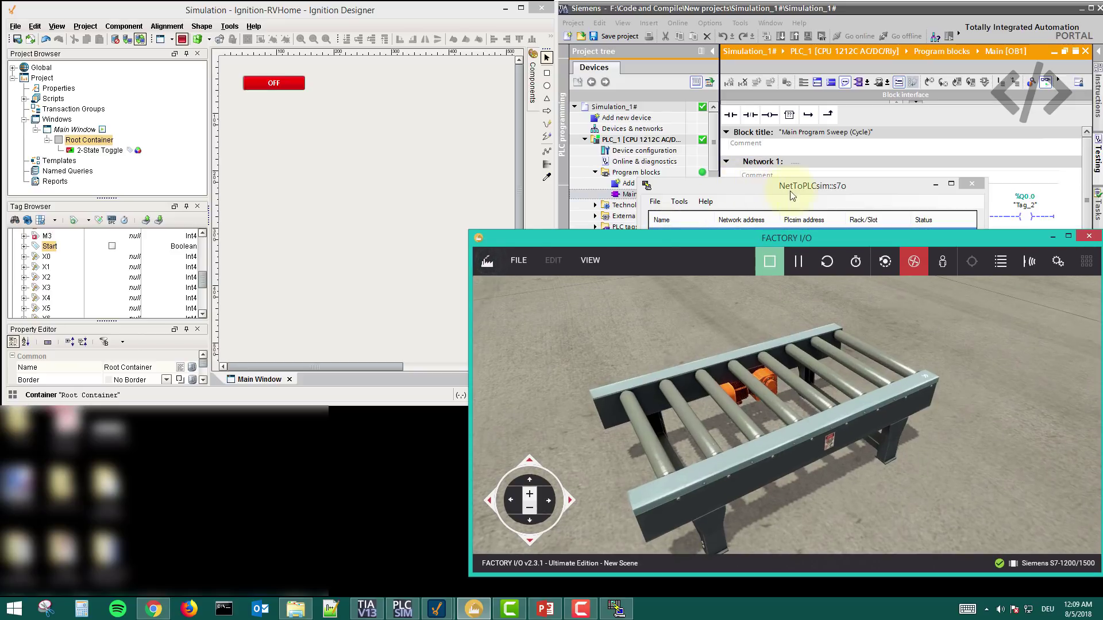
Move the NetToPLCsim window below the Ignition Designer and test the roller conveyor by switching the 2-State Toggle on, off and on again.
left_click_drag(922, 187, 288, 418)
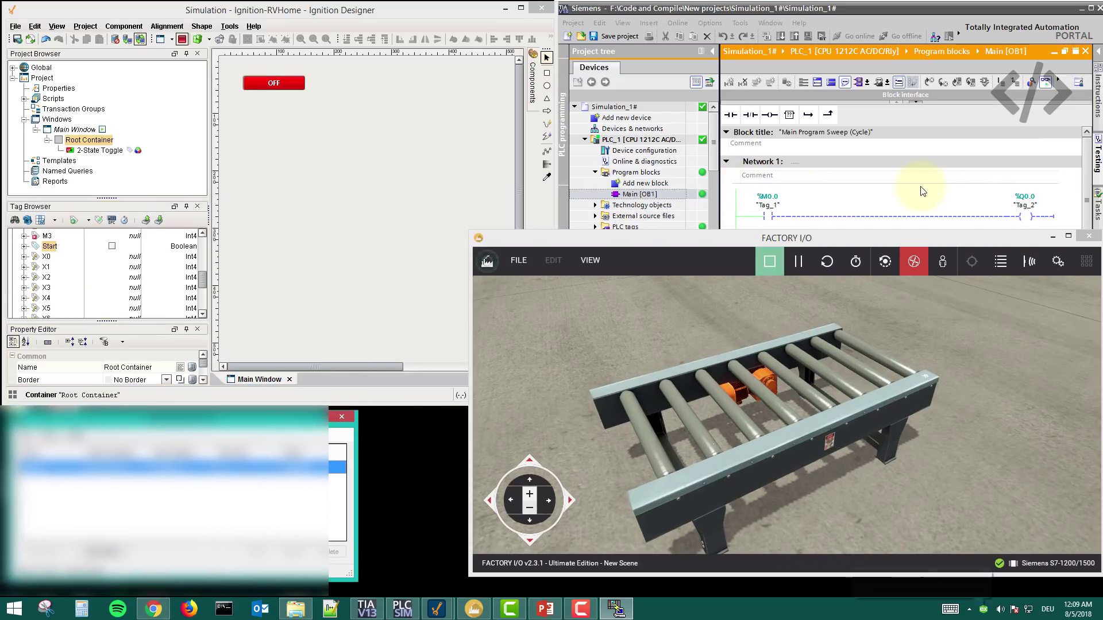
left_click(274, 83)
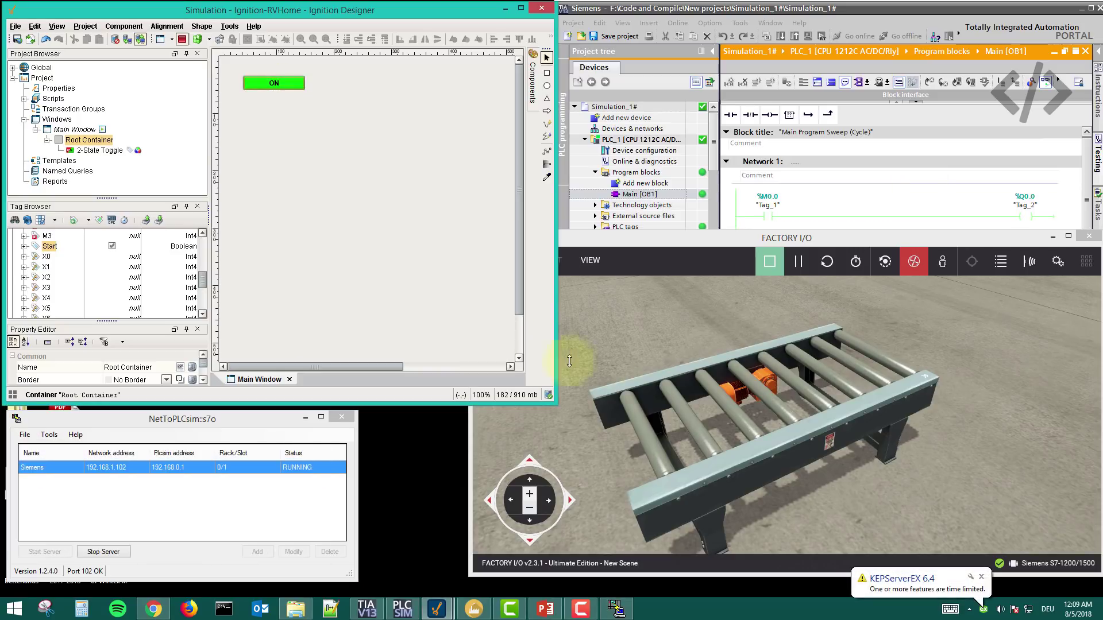
left_click(815, 499)
scroll(791, 491, "up", 5)
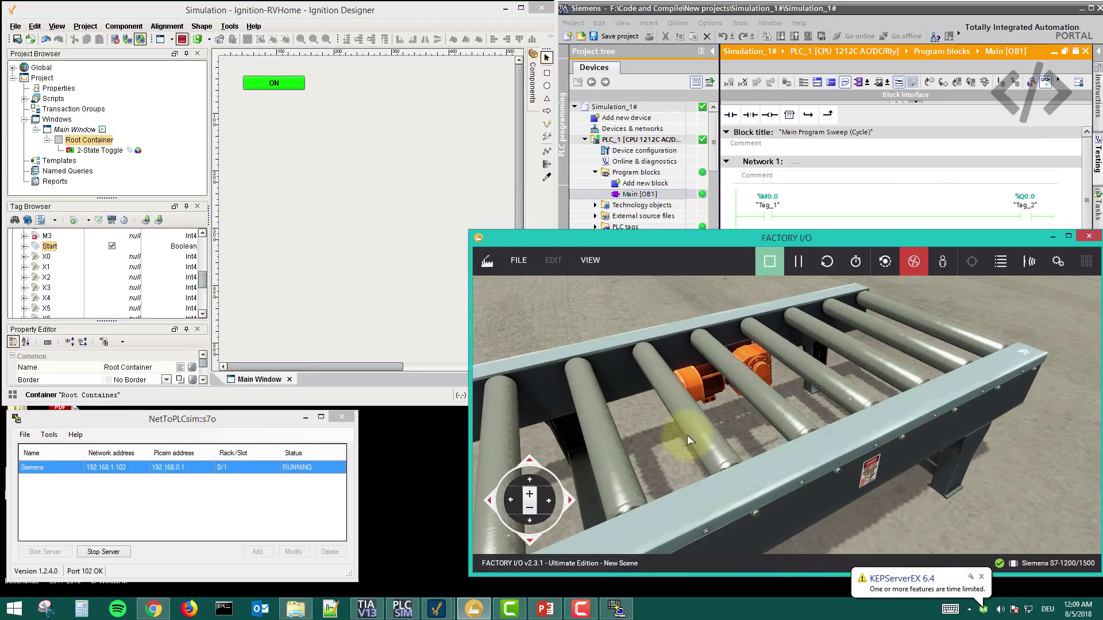
left_click(273, 82)
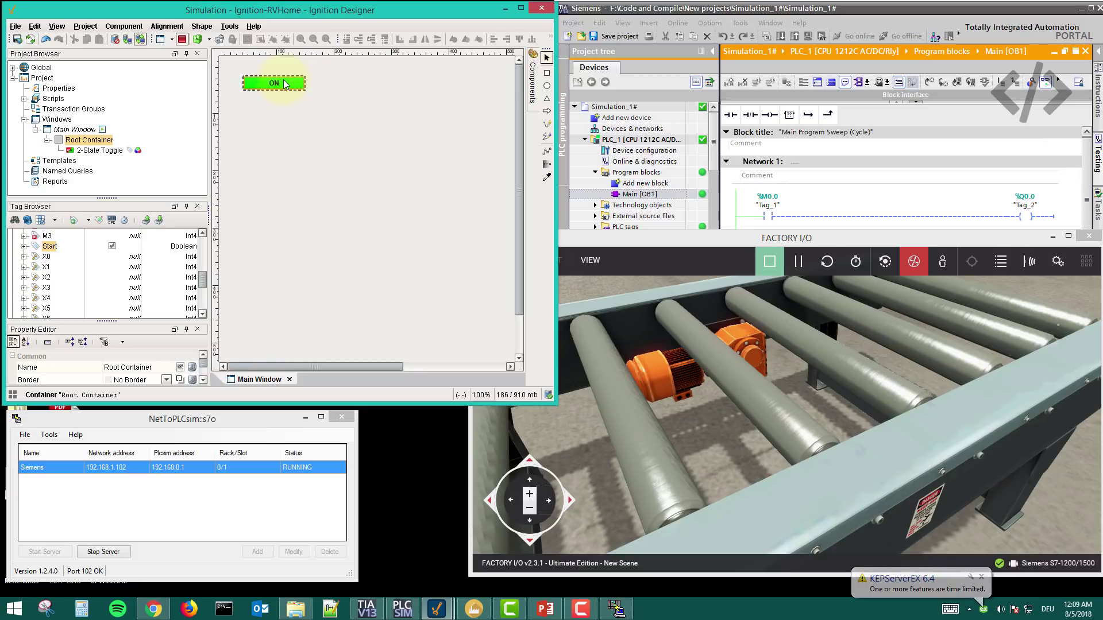
left_click(284, 84)
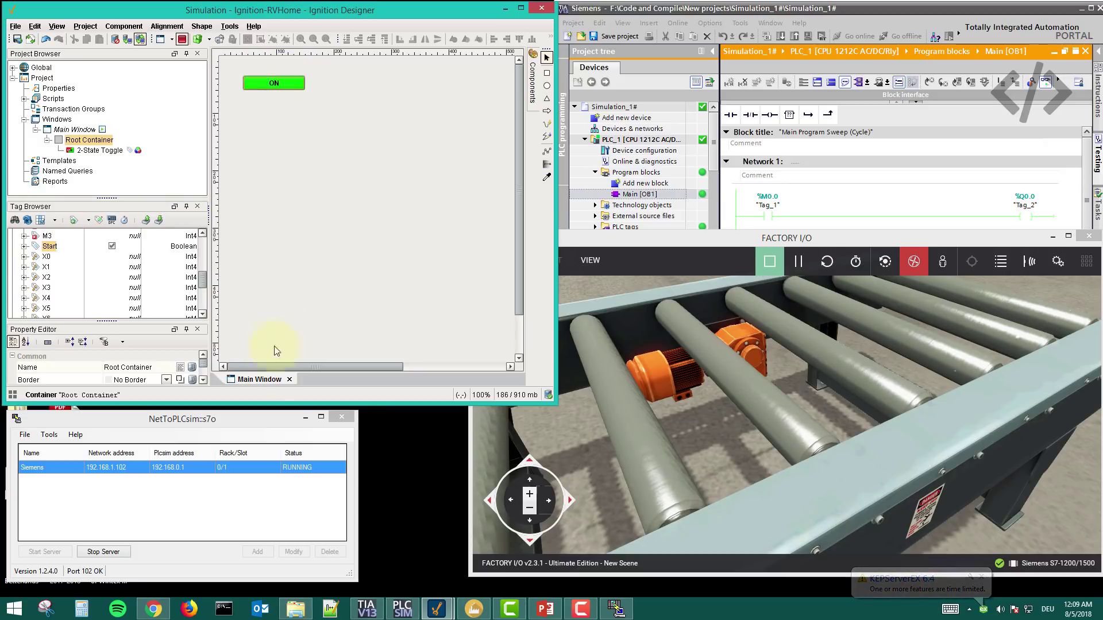
Narrow the Factory I/O window and widen the NetToPLCsim window so the two fill the lower half side by side without overlapping.
left_click_drag(357, 431, 477, 431)
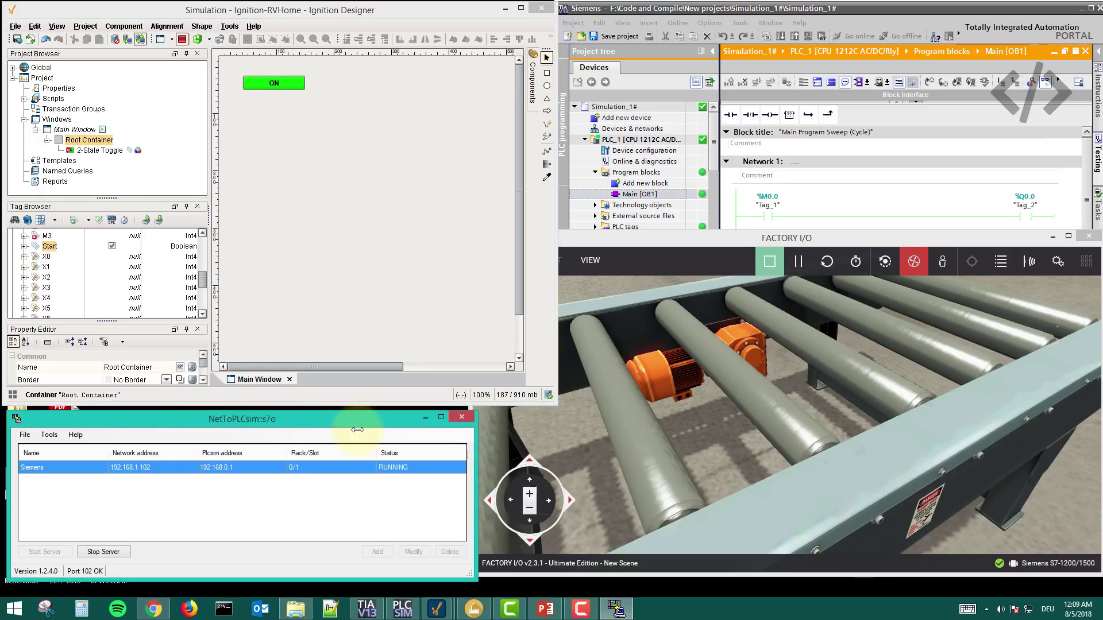
mouse_move(559, 351)
left_mouse_down()
mouse_move(469, 351)
mouse_move(571, 351)
left_mouse_up()
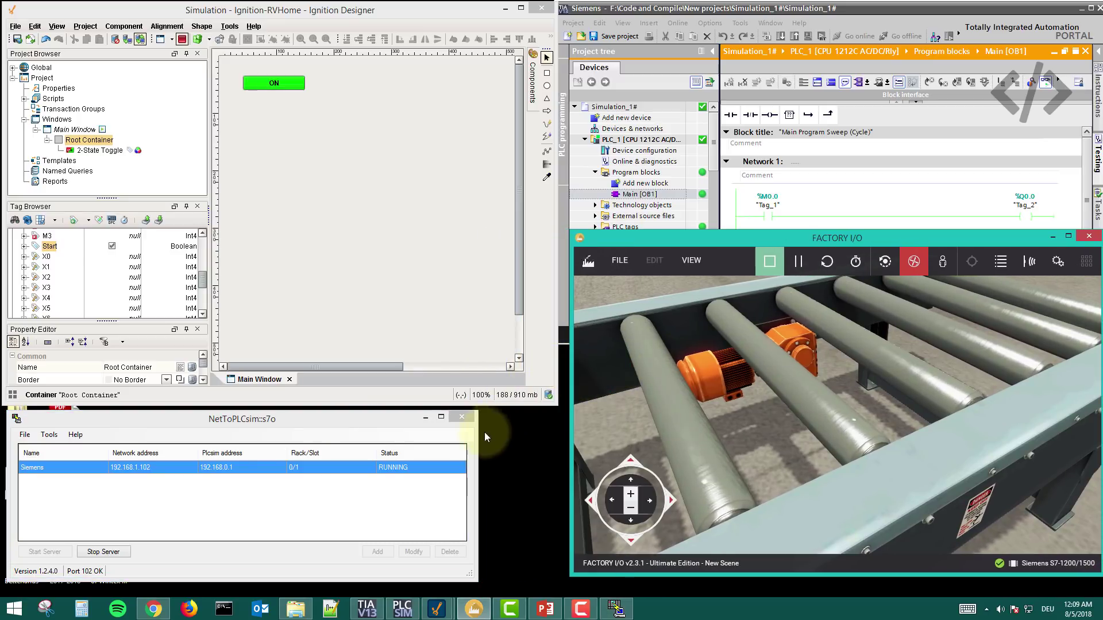
left_click(475, 441)
left_click_drag(474, 441, 563, 441)
Show the whole roller conveyor in the scene and test it by switching the Ignition 2-State Toggle off and back on.
left_click(852, 415)
scroll(853, 415, "down", 5)
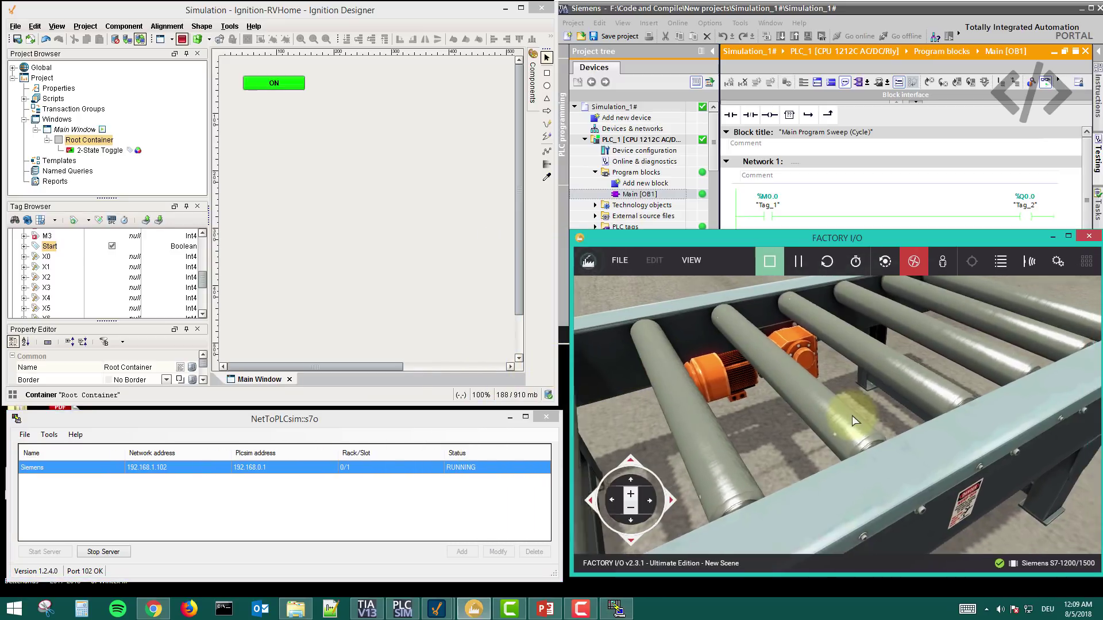
left_click_drag(838, 416, 794, 384)
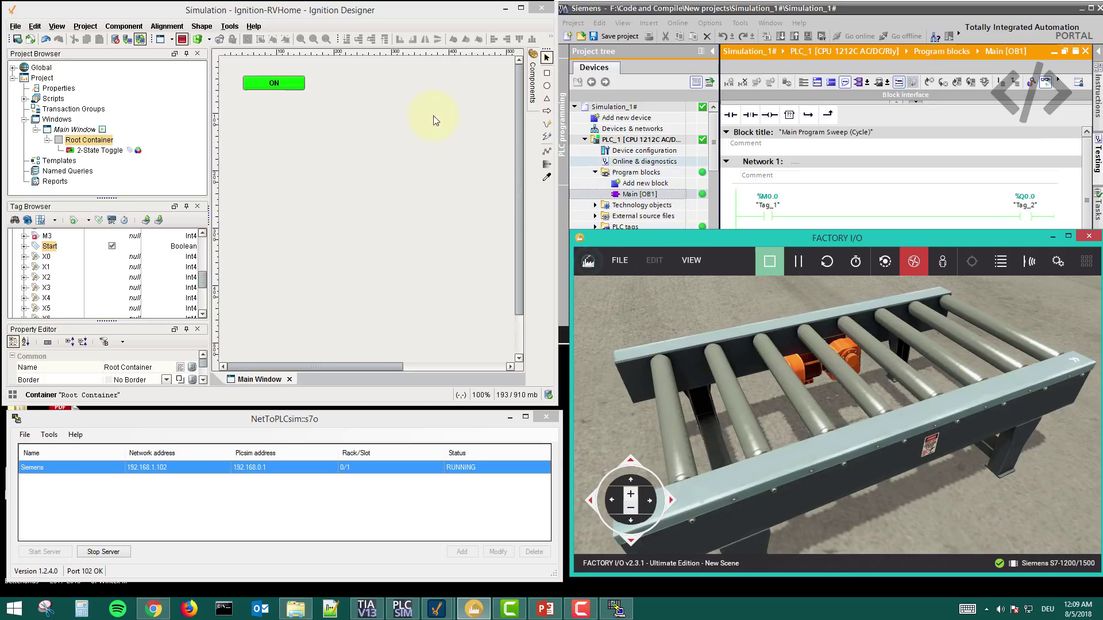
left_click(280, 84)
left_click(280, 84)
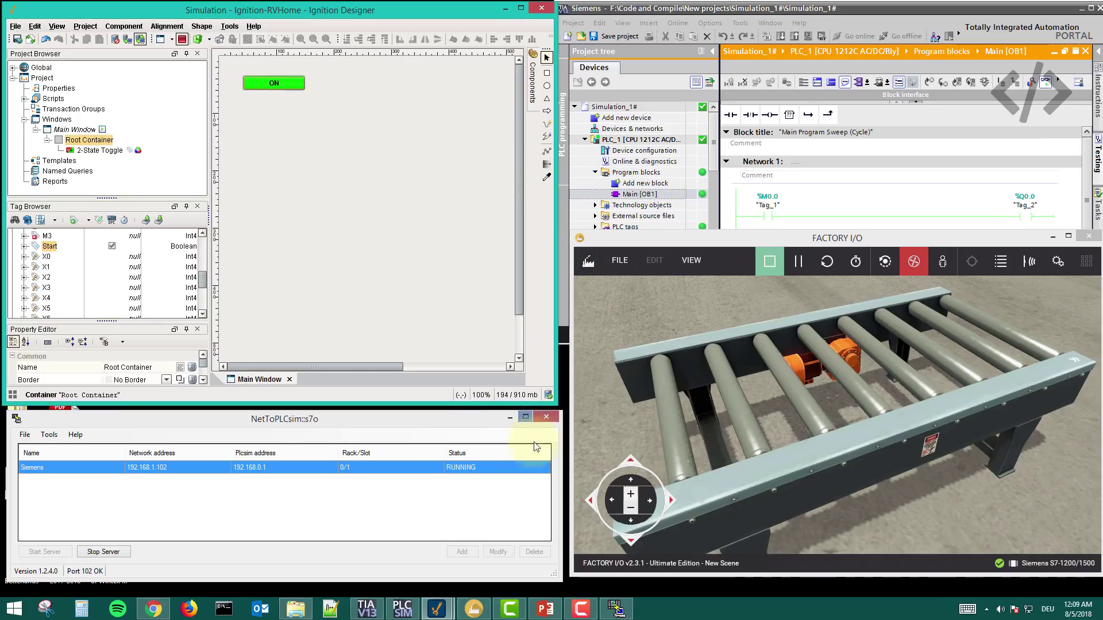
Switch to the PowerPoint slide show, maximize its window and advance to the closing slide.
left_click(544, 608)
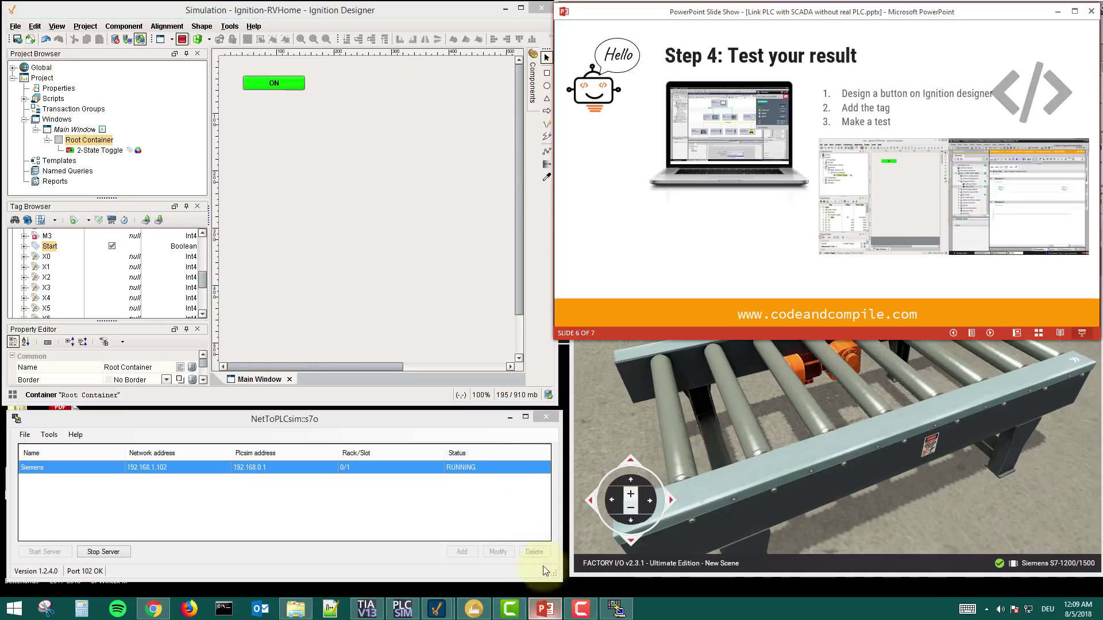
left_click(1073, 12)
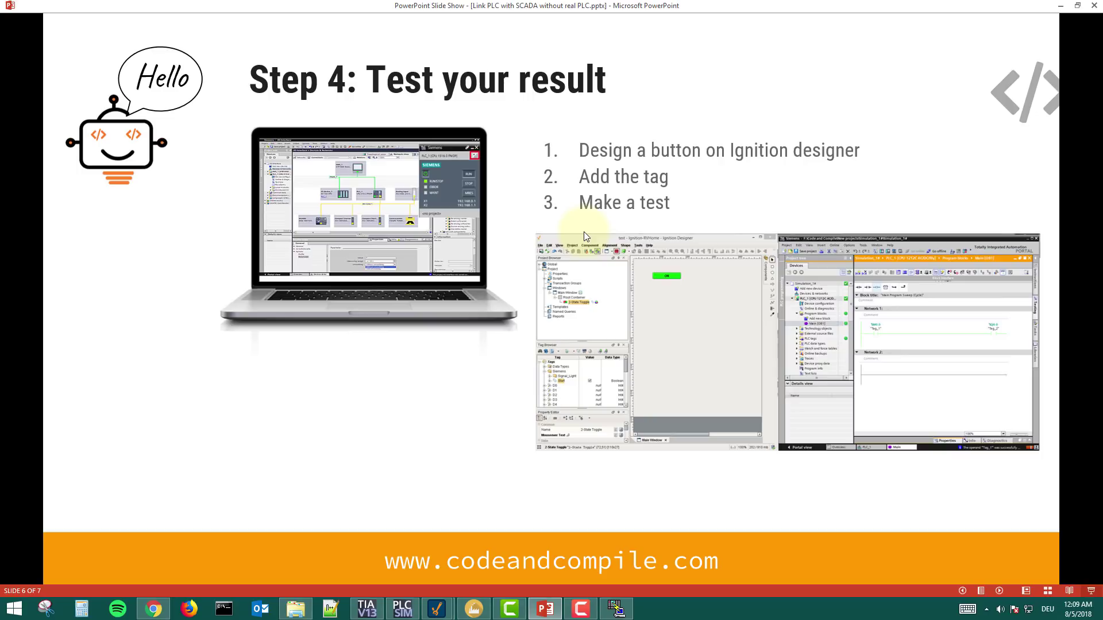
left_click(584, 232)
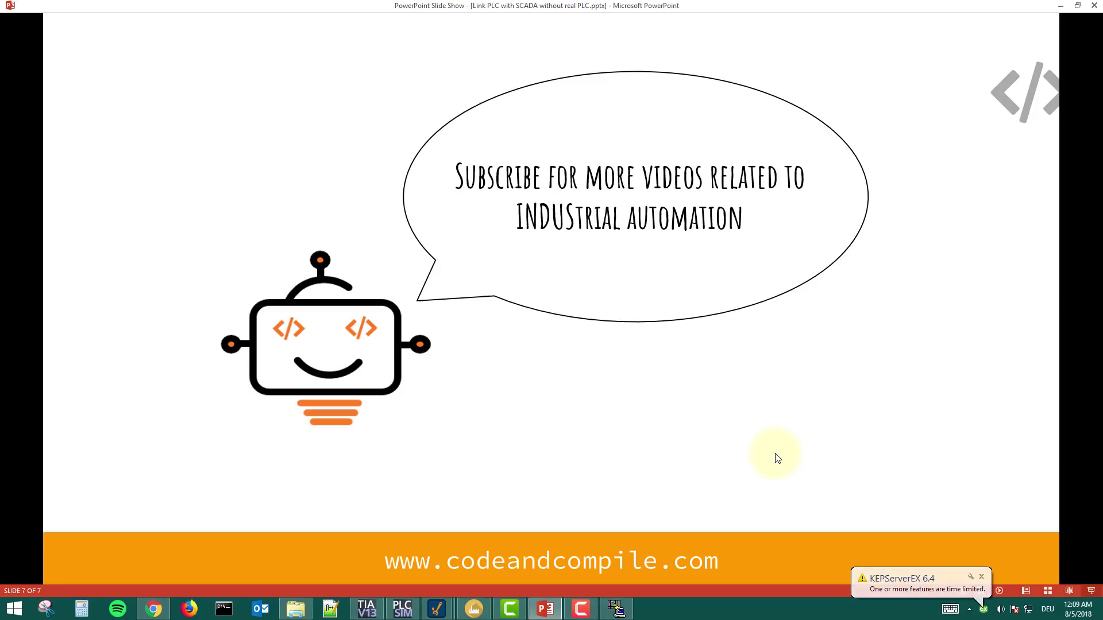